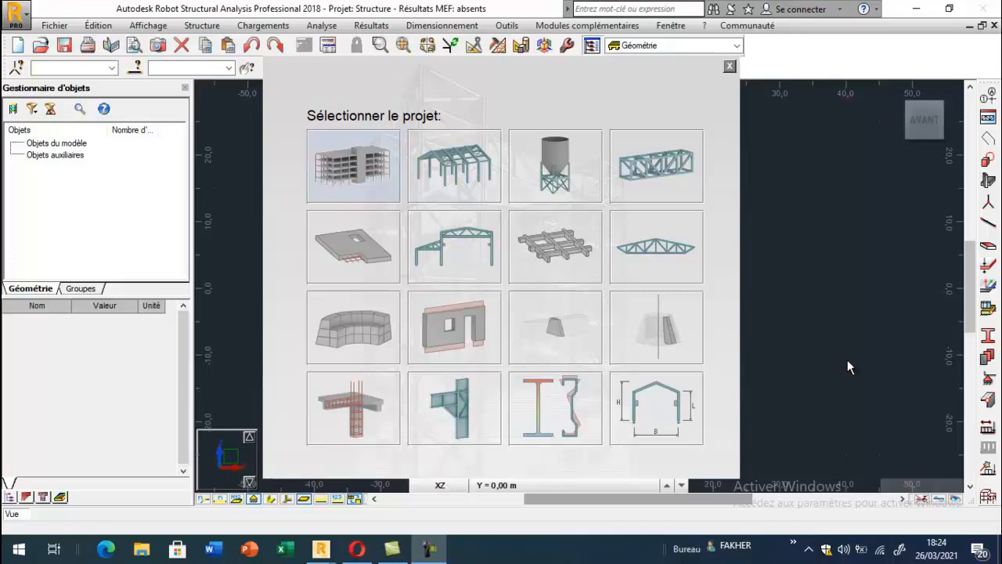
Start a shell design project and add Cartesian construction lines along X from 0 m, repeated once at 7 m spacing
click(532, 182)
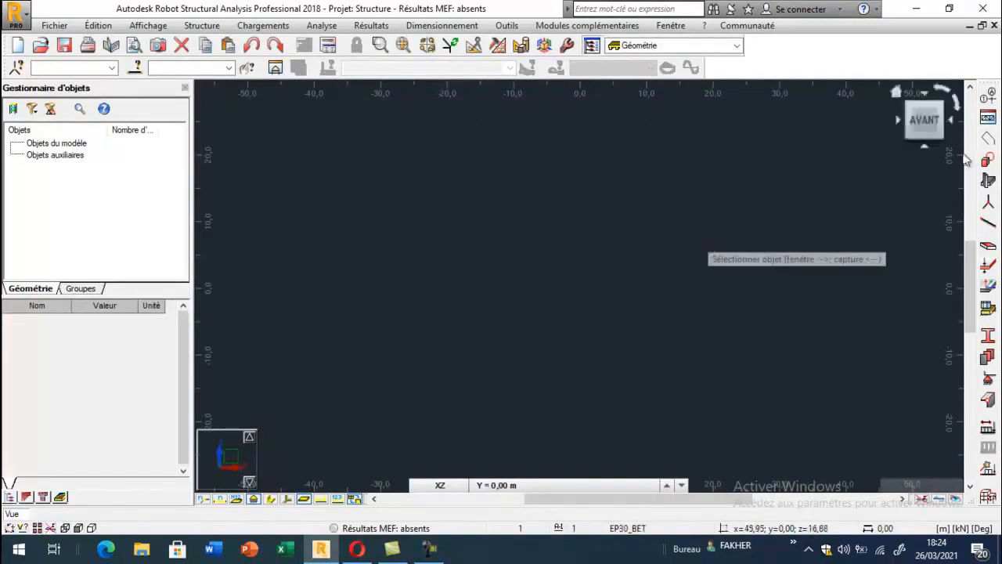
click(990, 100)
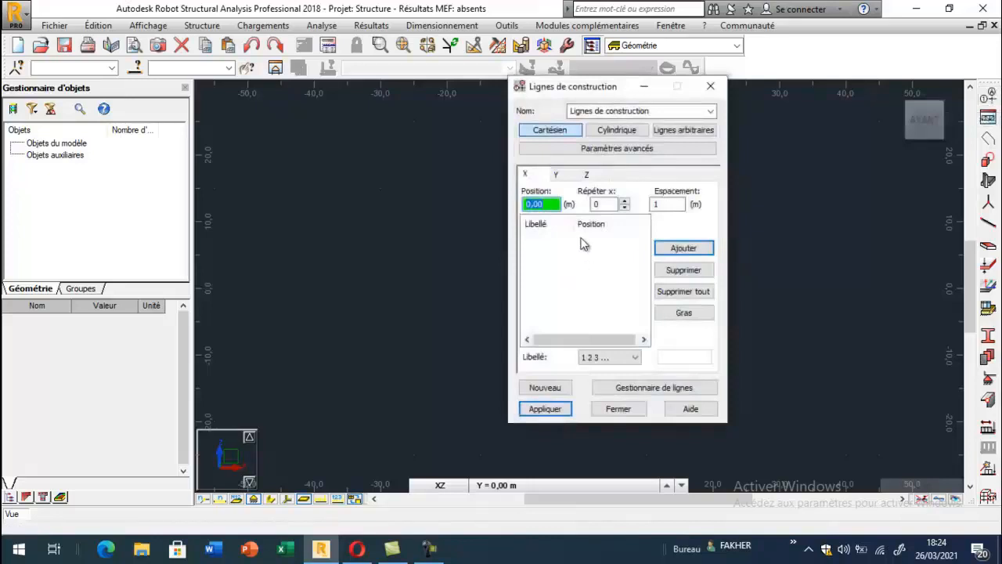
click(624, 201)
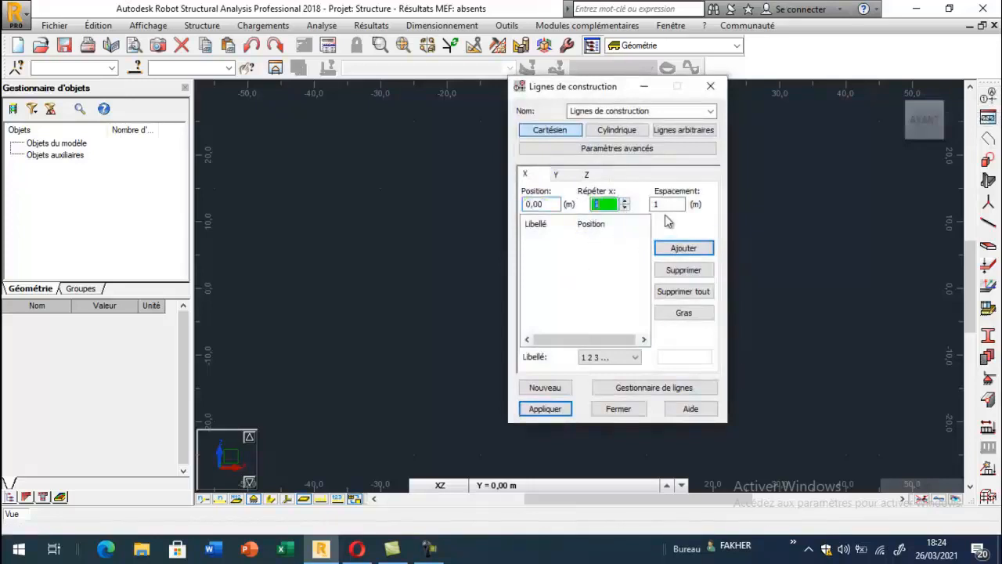
key(Tab)
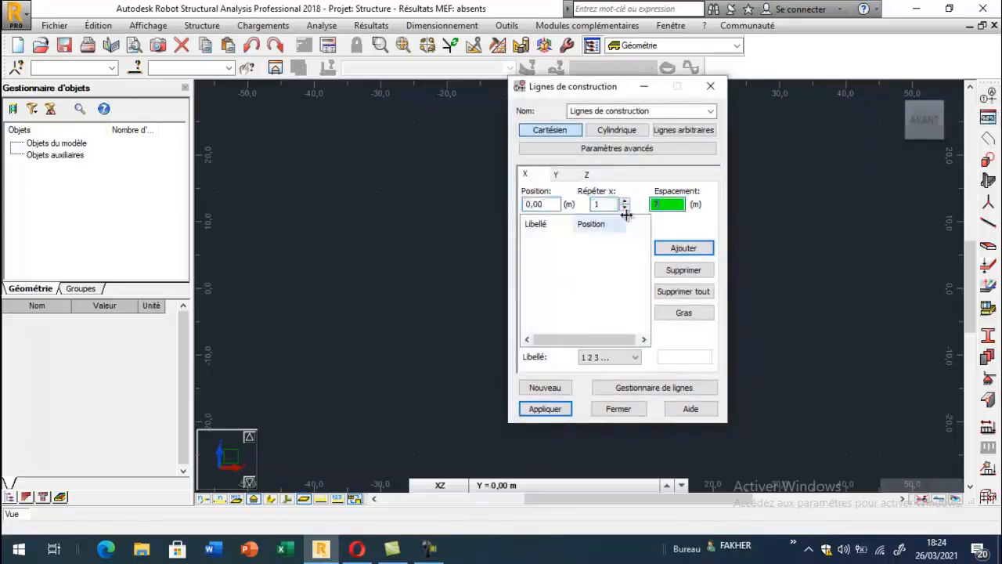
click(678, 251)
Add construction lines along Y from 0 m, repeated once at 10 m spacing, with A B C labels
click(557, 176)
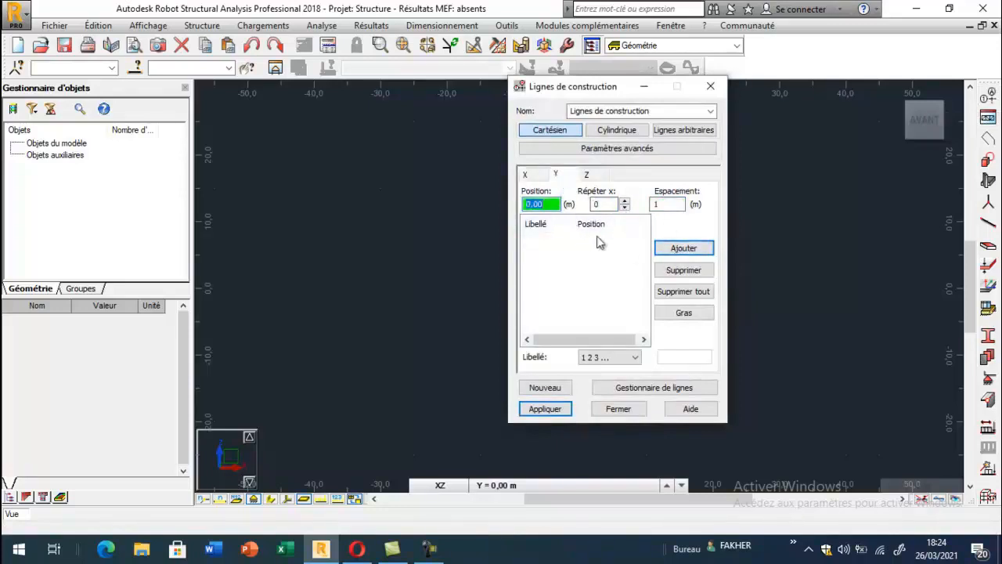
click(624, 200)
click(658, 206)
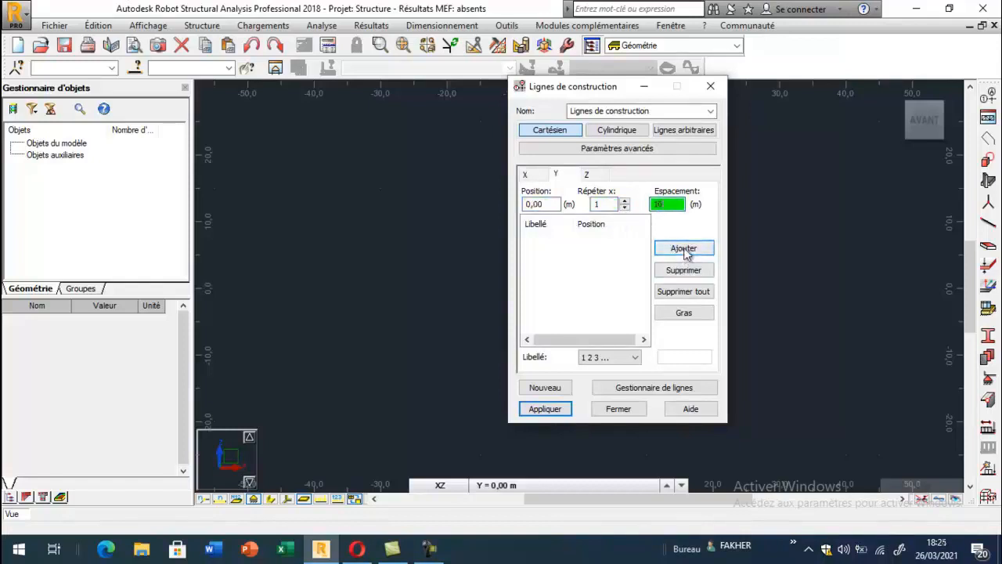
click(635, 358)
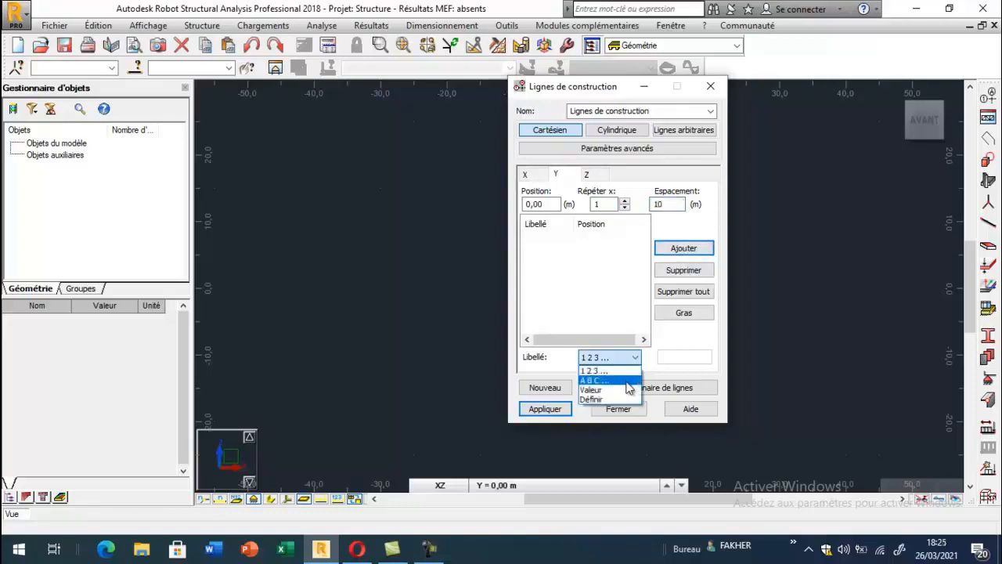
click(626, 381)
click(678, 250)
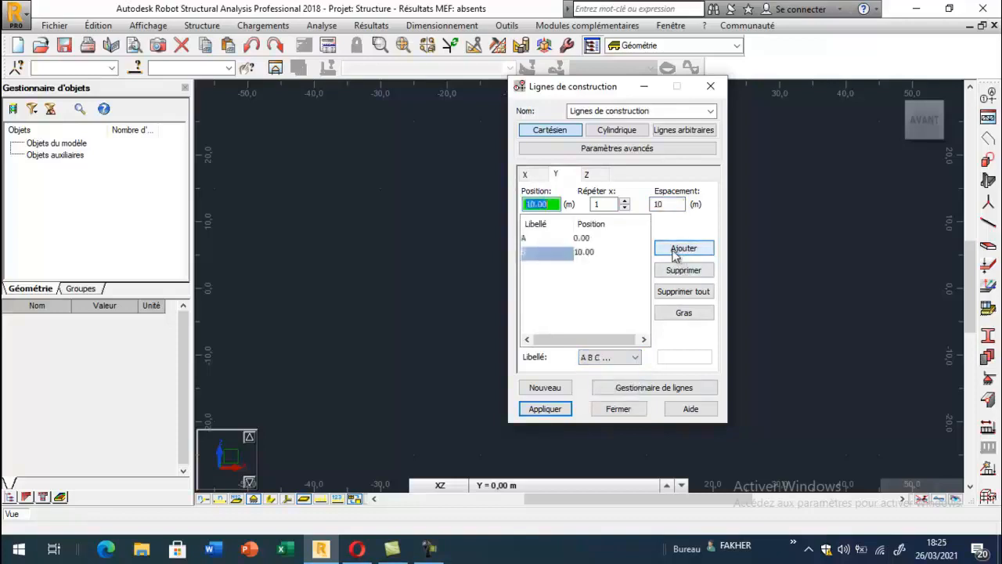
Add Z construction lines from 0 m, repeated once at 2.5 m spacing with value labels, and apply the grid
click(588, 175)
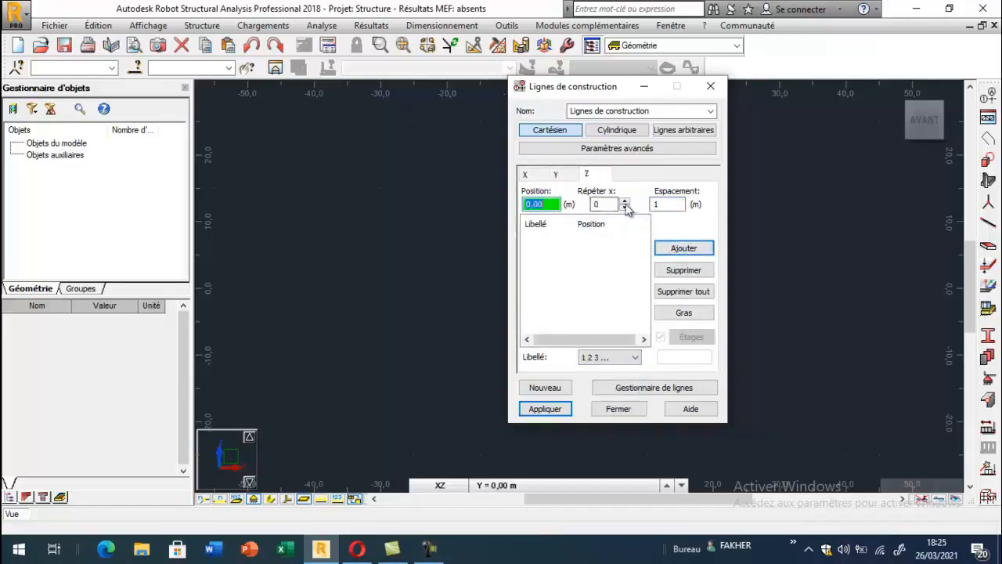
click(625, 201)
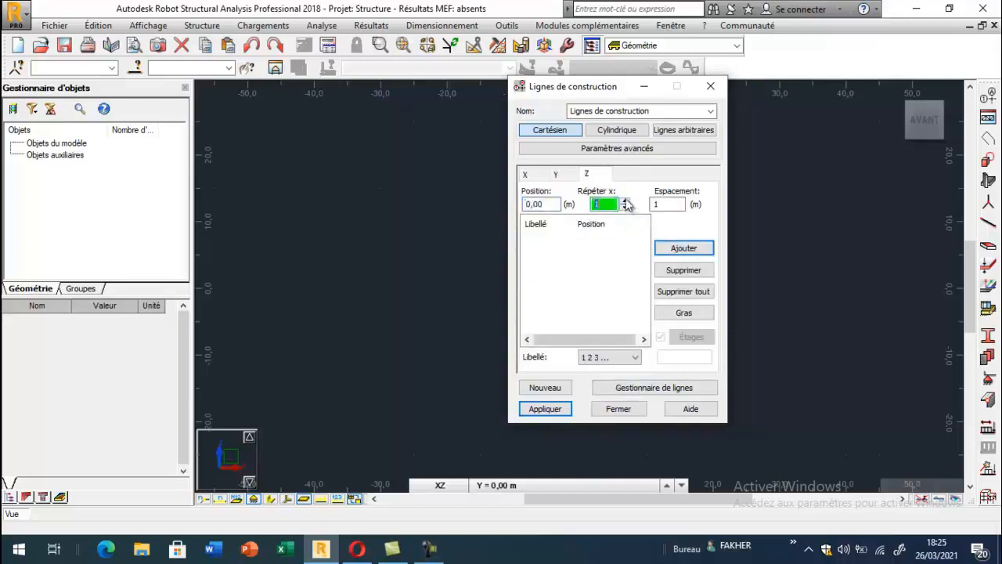
click(670, 207)
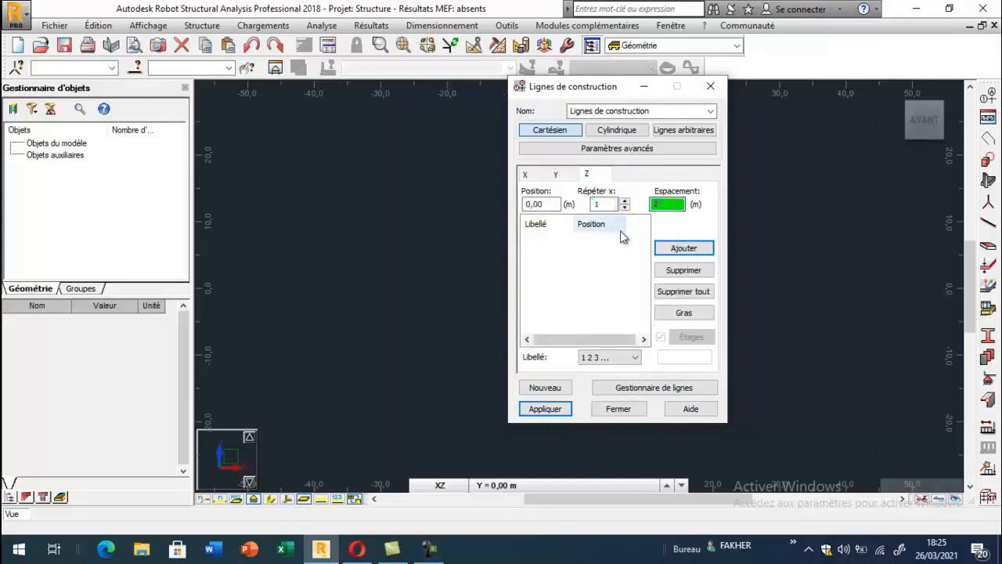
click(607, 358)
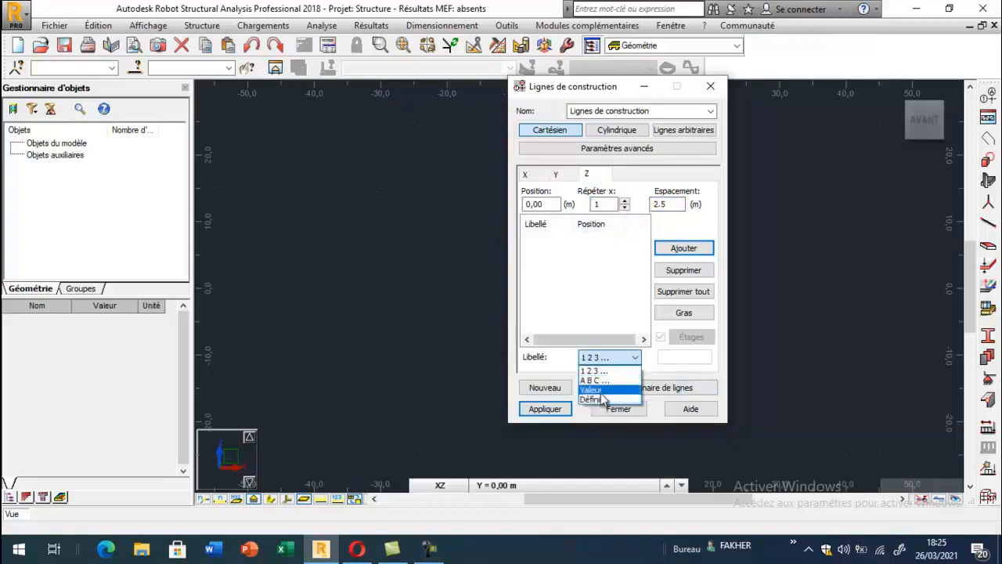
click(607, 390)
click(680, 248)
click(542, 409)
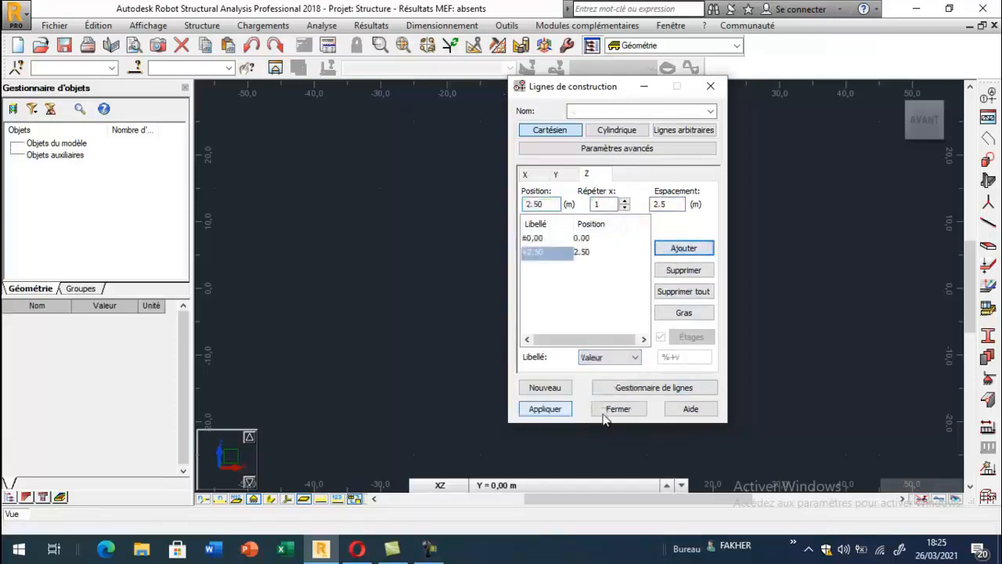
click(606, 408)
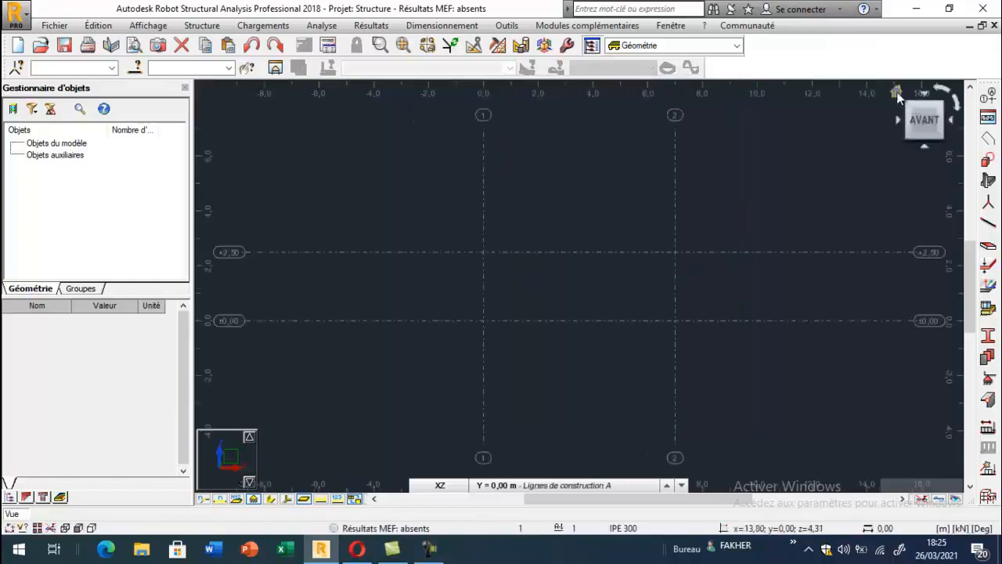
In the 3D view, draw an IPE 300 column at grid intersection 1-B from (0; 10; 0) to (0; 10; 2.5)
click(896, 93)
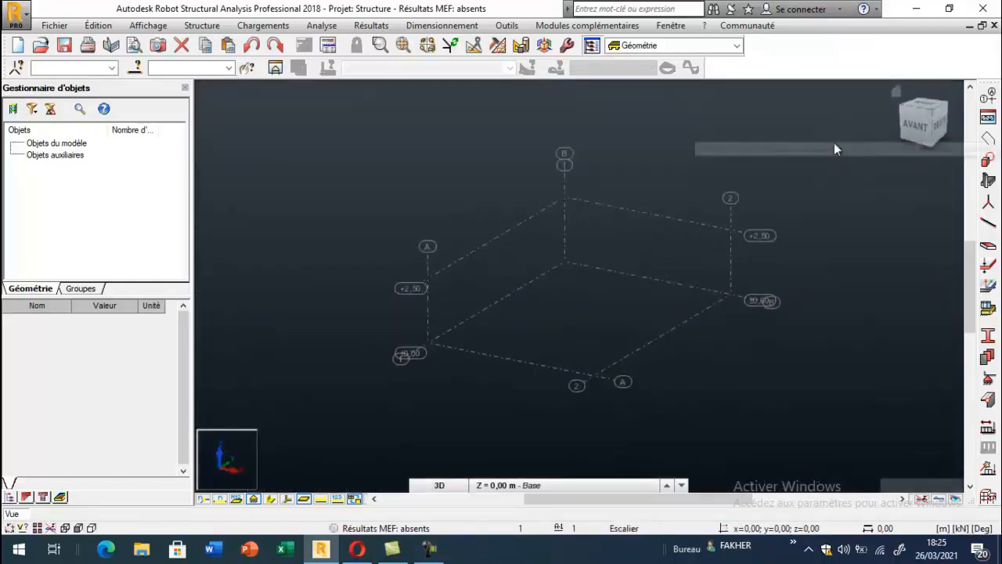
click(988, 222)
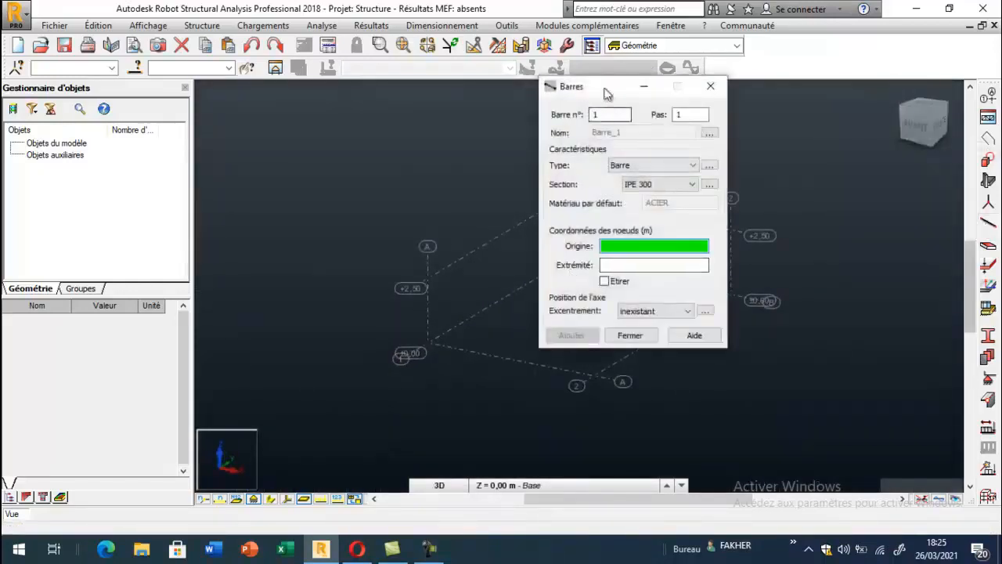
click(564, 262)
click(563, 197)
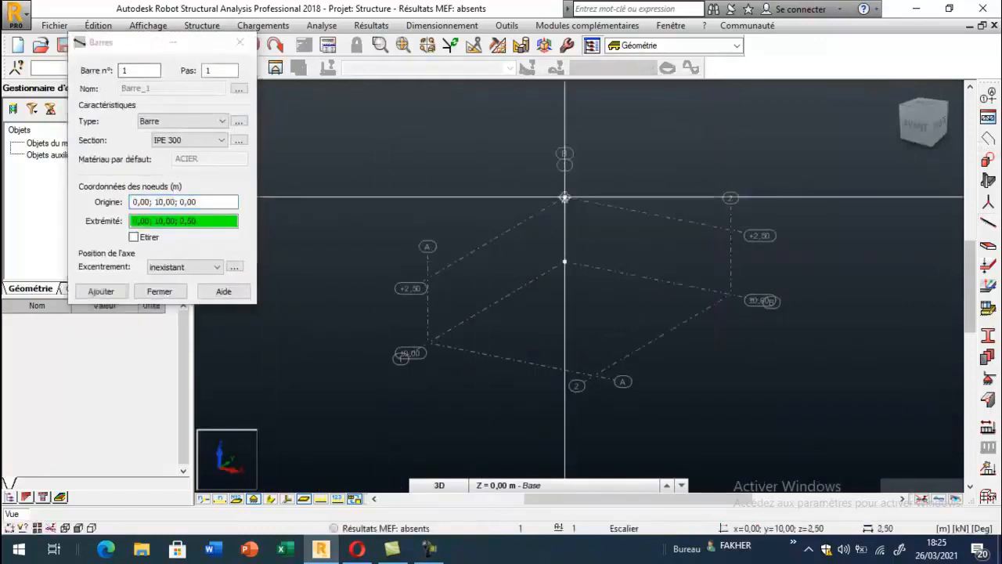
click(238, 41)
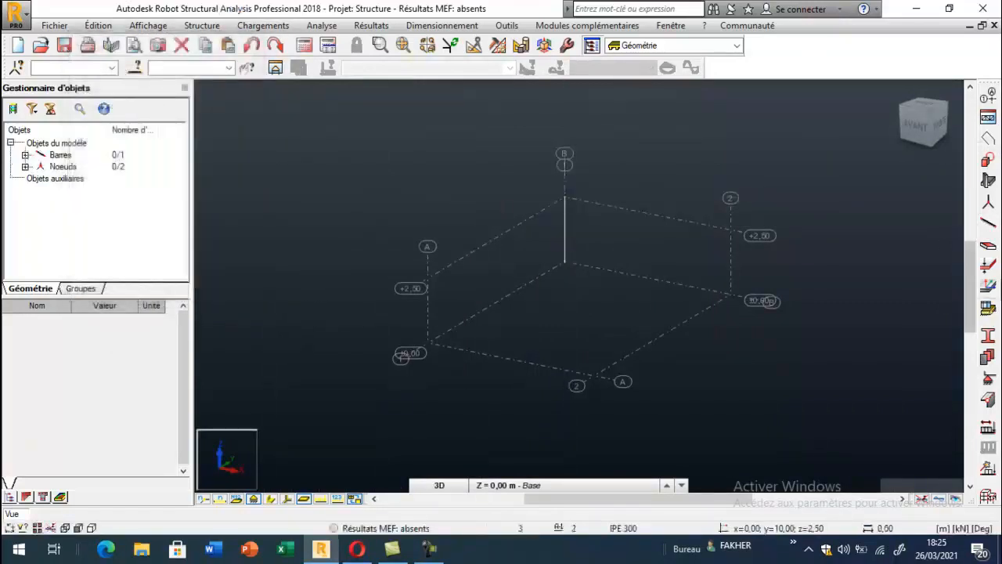
Assign a Rotule nodal support to the base of the column at grid intersection 1-B
click(989, 379)
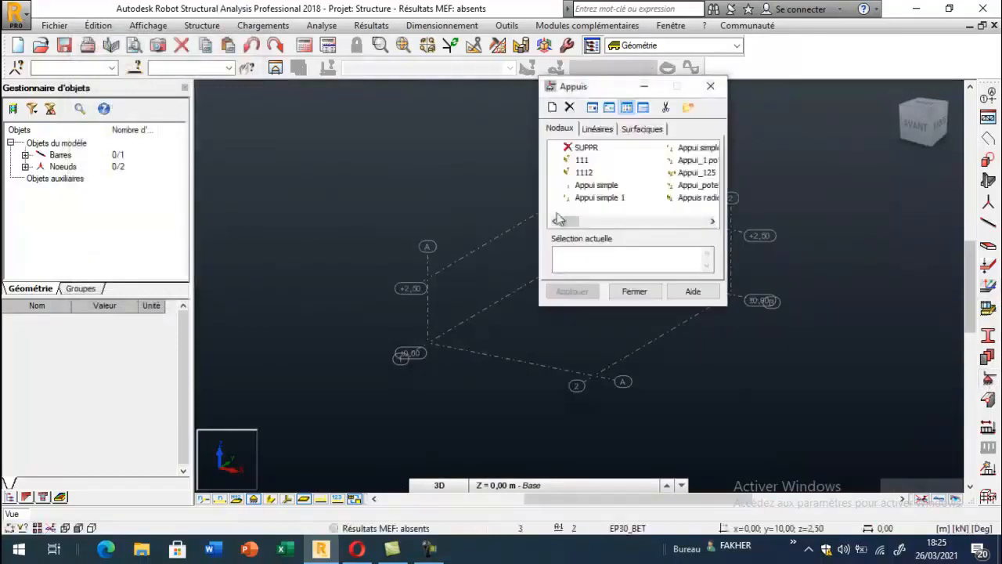
click(712, 221)
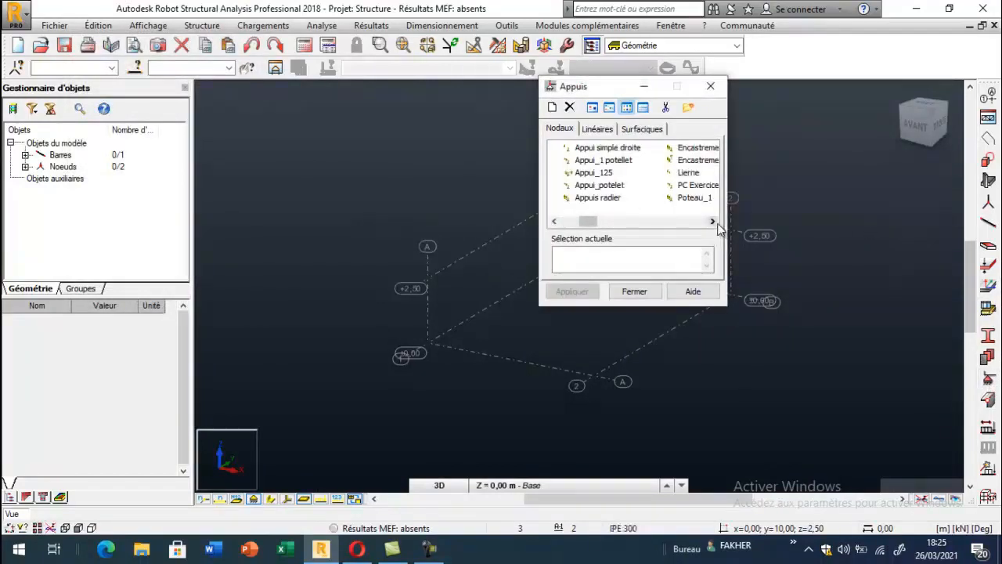
click(713, 222)
click(688, 172)
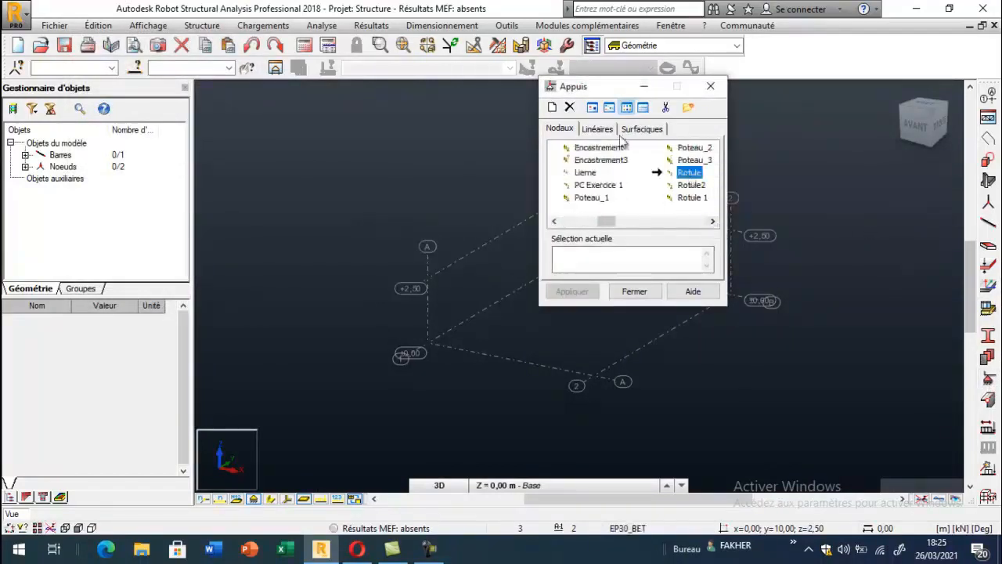
drag(587, 90, 236, 122)
click(564, 267)
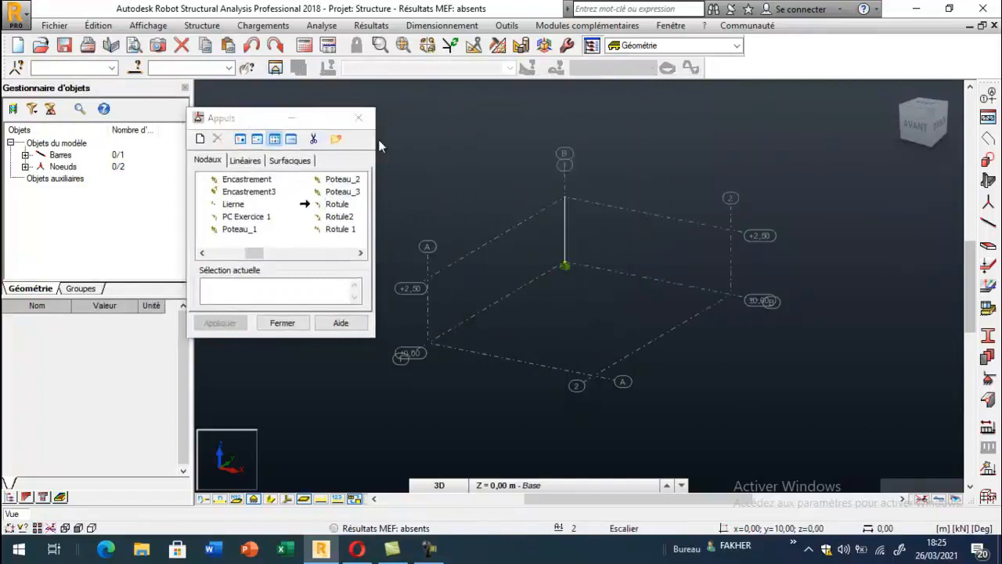
click(365, 119)
Display the section shapes and copy the column with its support to the other three grid corners
click(274, 499)
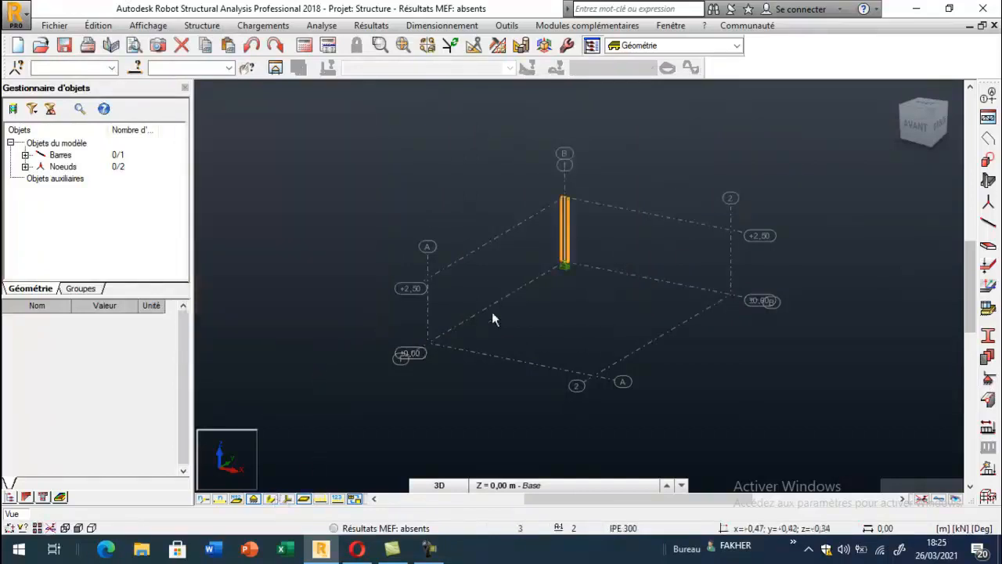
key(ctrl+a)
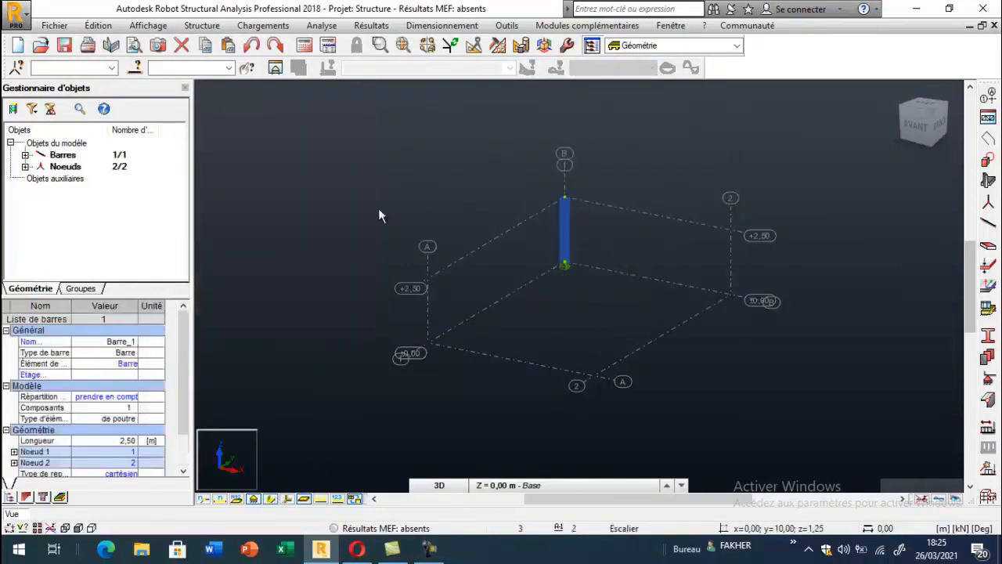
click(98, 26)
mouse_move(129, 213)
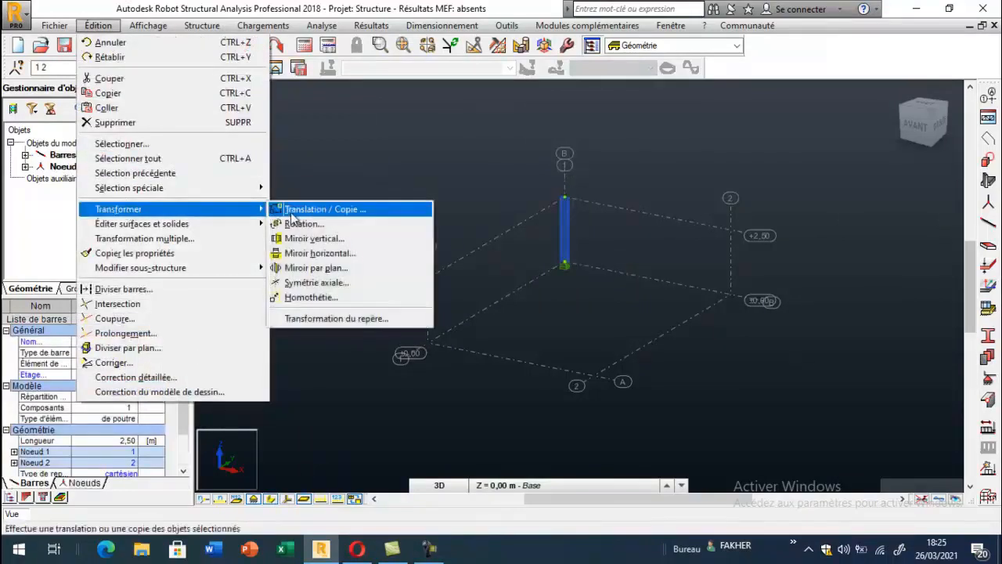
click(377, 209)
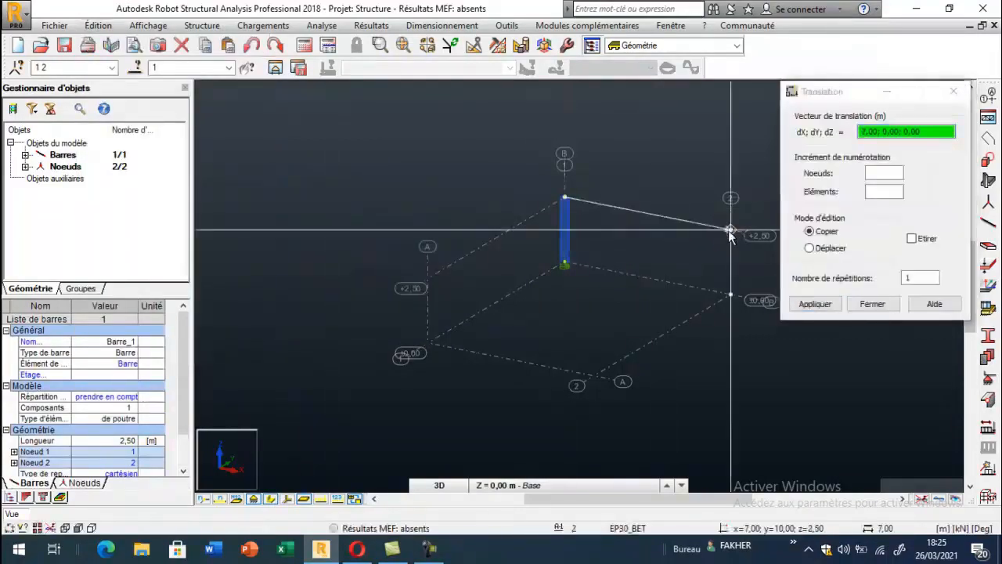
click(729, 233)
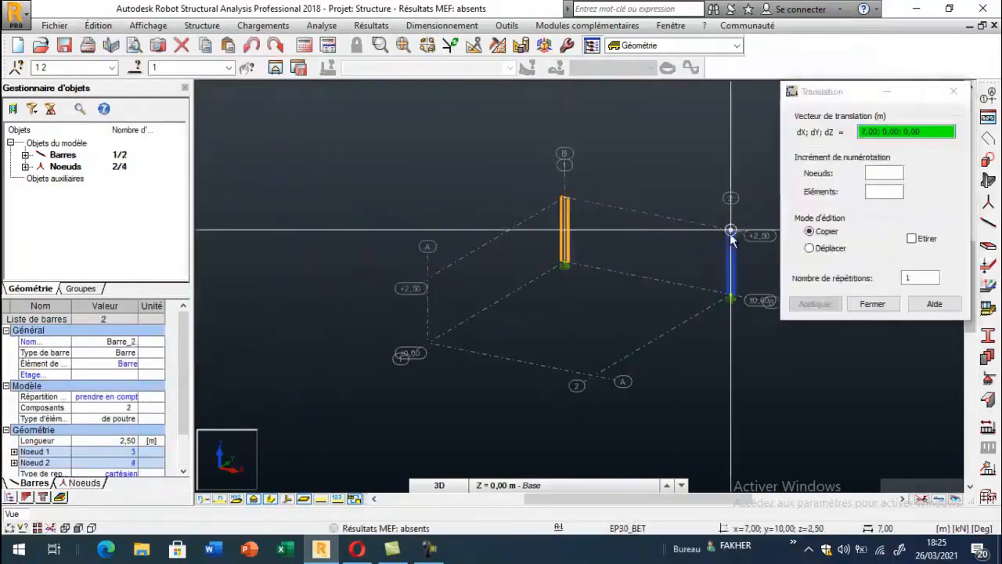
click(428, 280)
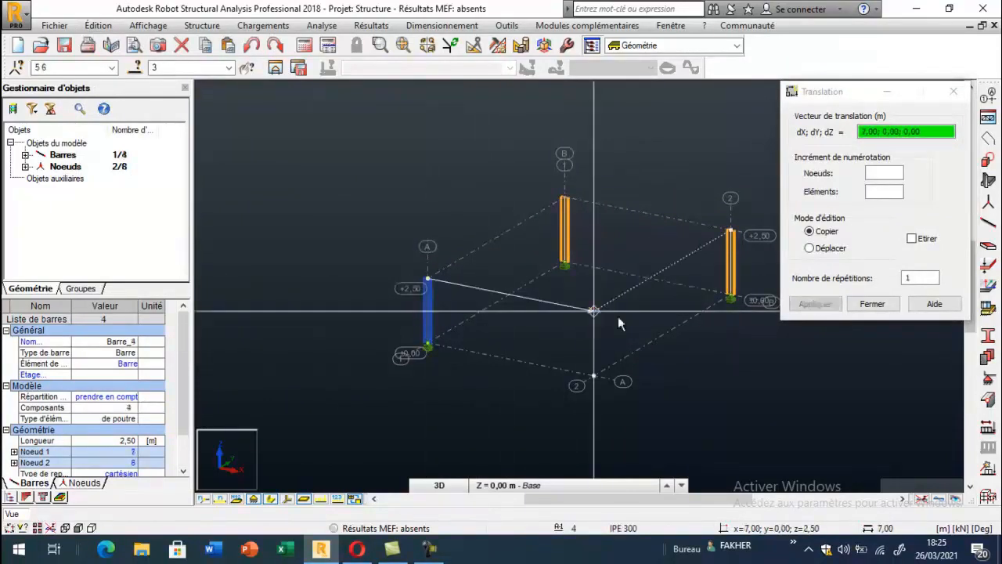
click(595, 312)
click(872, 304)
key(Escape)
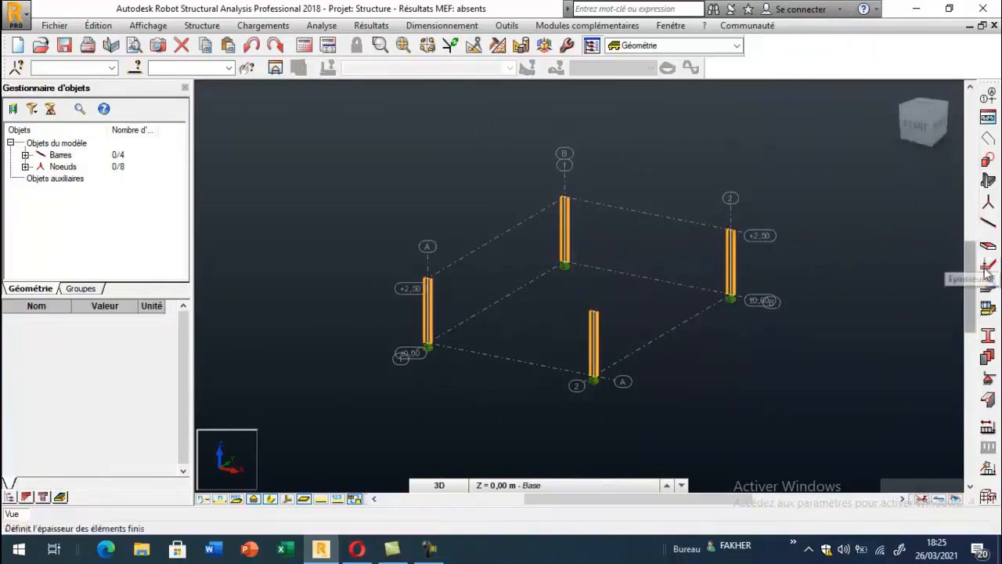
Draw two IPE 300 beams between the column tops at level +2.50, along grid lines 1 and 2 from A to B
click(990, 233)
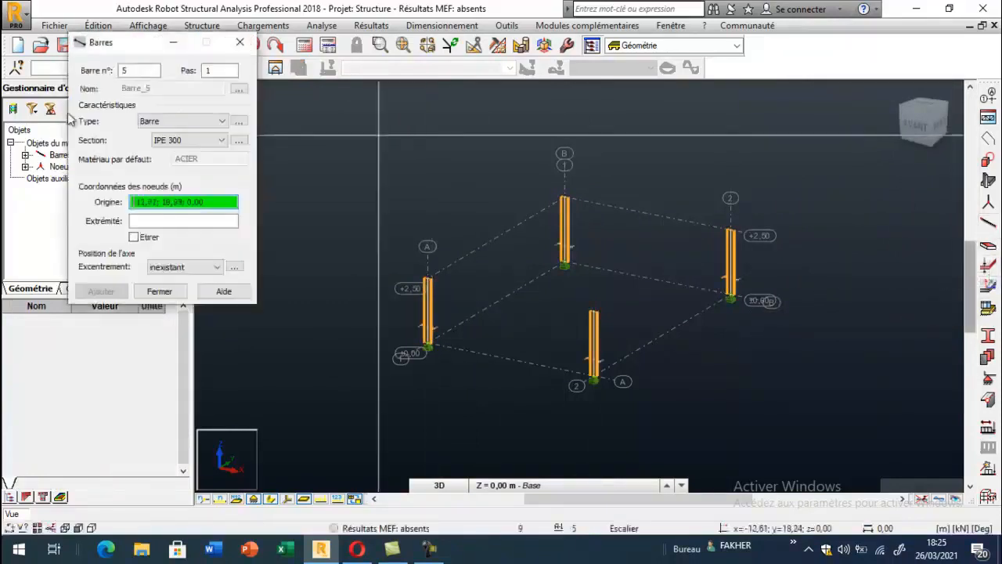
click(427, 278)
click(565, 195)
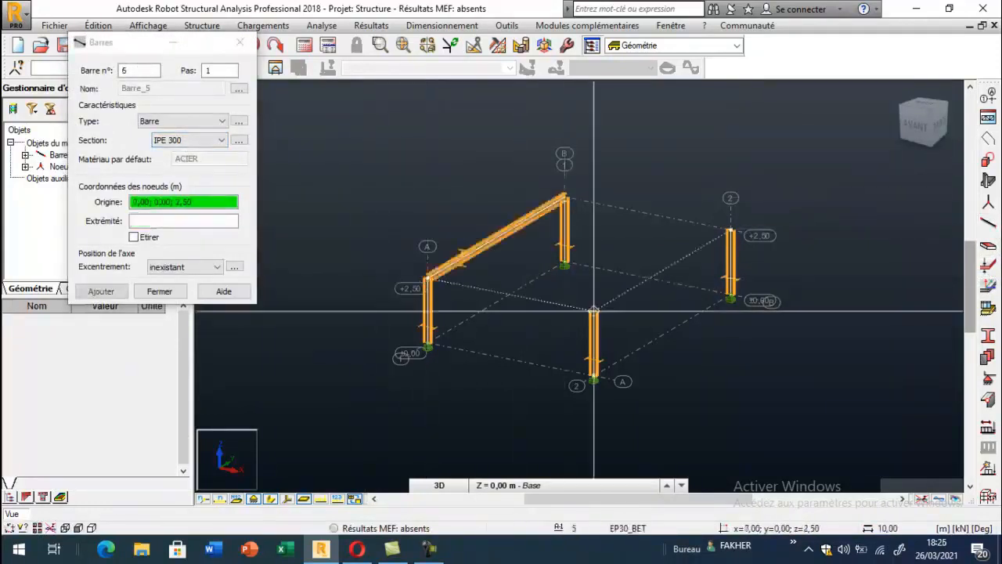
click(593, 311)
click(730, 229)
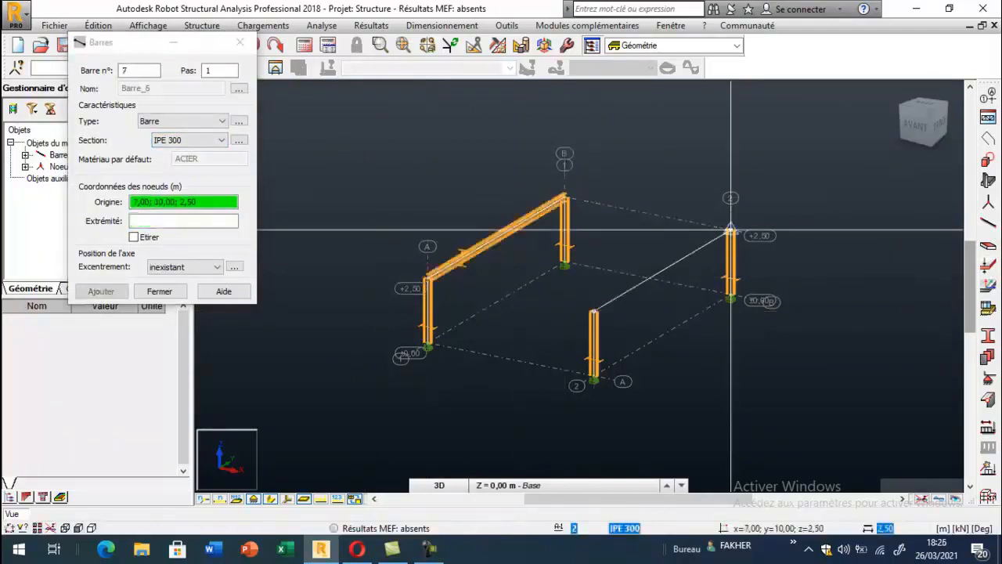
click(240, 43)
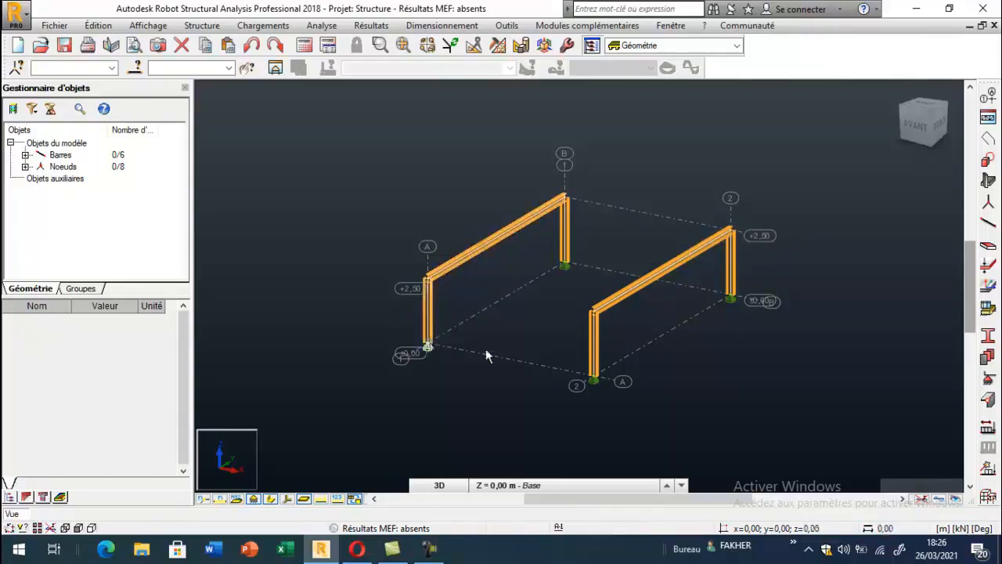
Hide the section shapes and divide the beams on grid lines 1 and 2 into 5 segments, generating nodes without splitting the bars
click(283, 498)
click(448, 270)
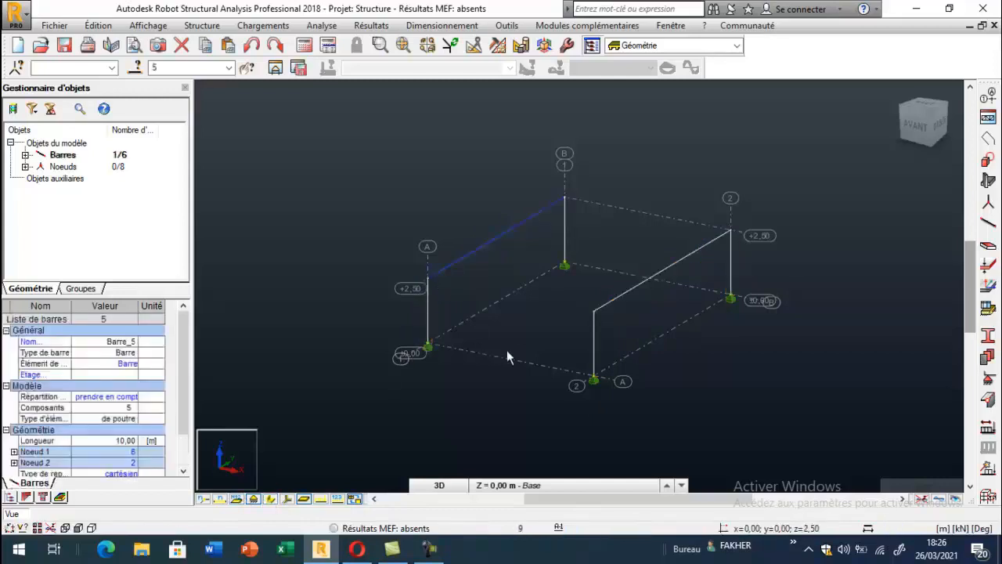
ctrl+click(599, 335)
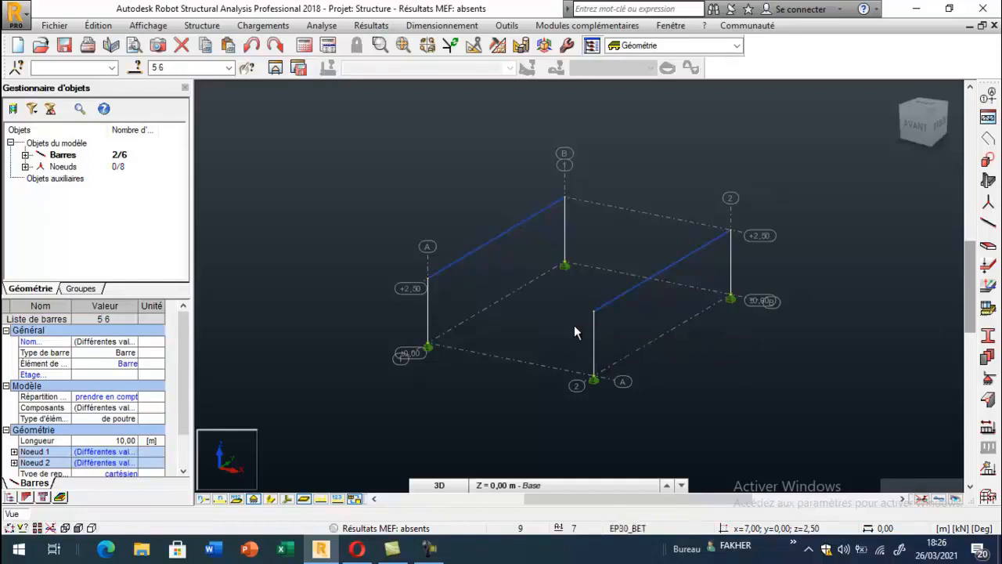
click(98, 25)
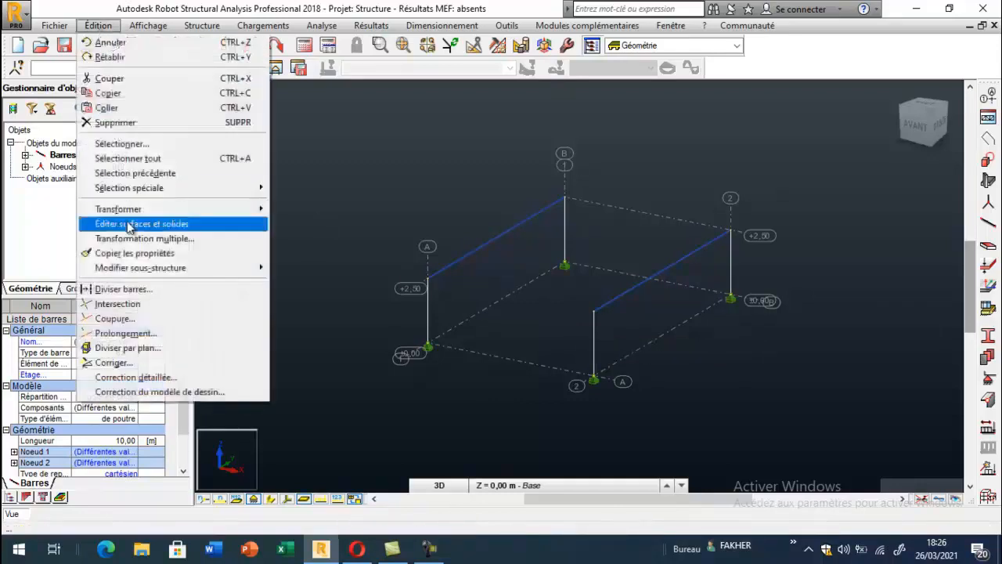
click(139, 290)
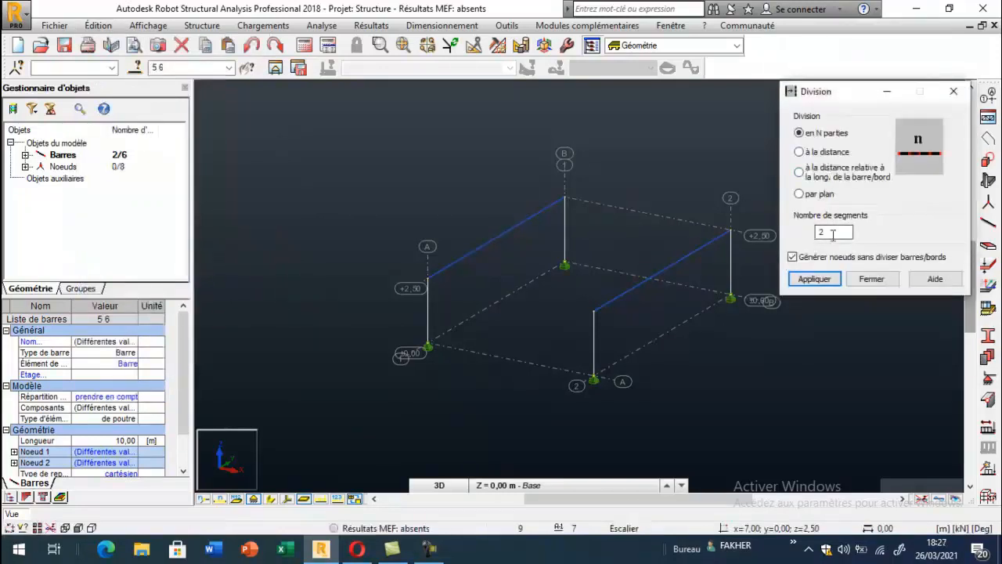
double_click(831, 232)
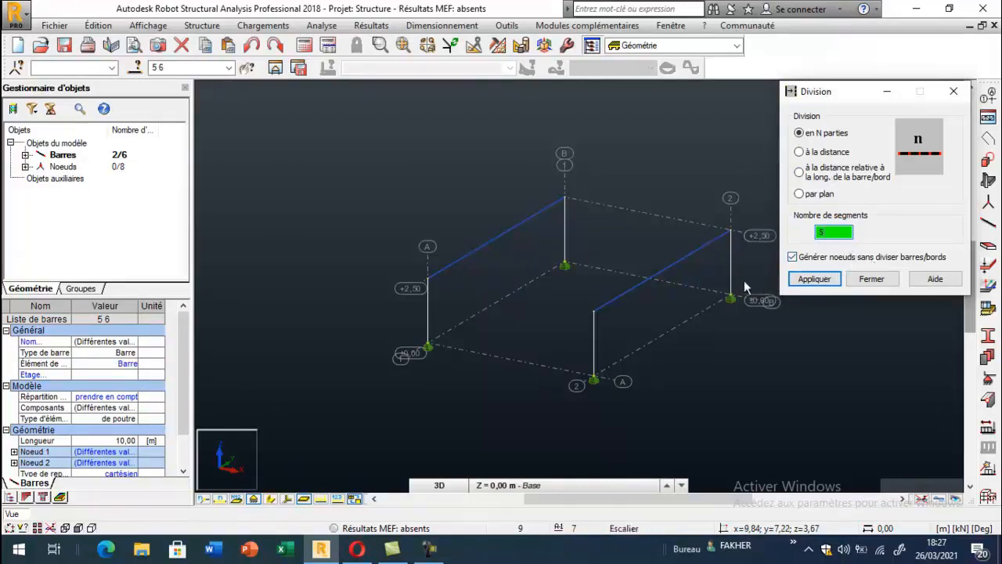
click(815, 282)
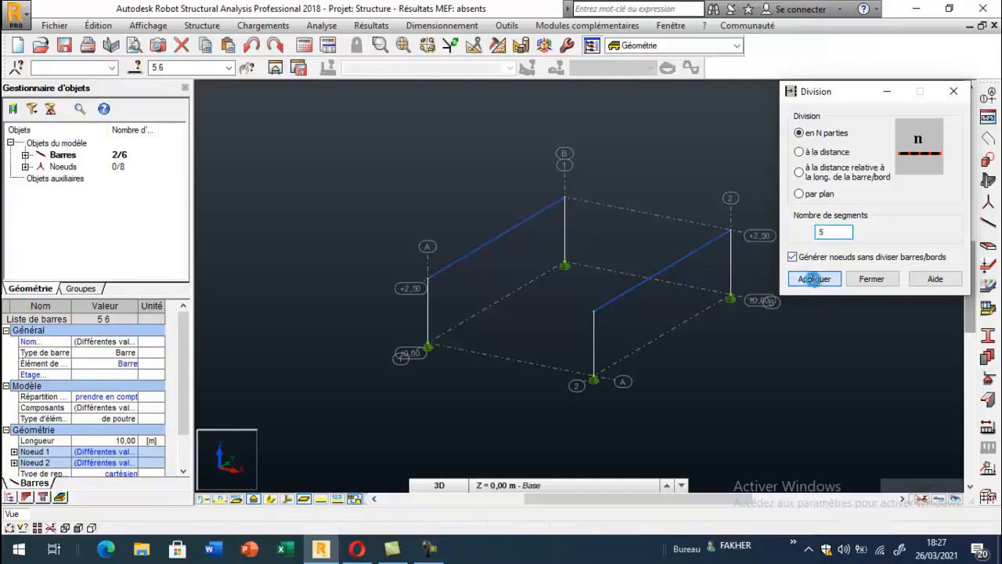
click(870, 279)
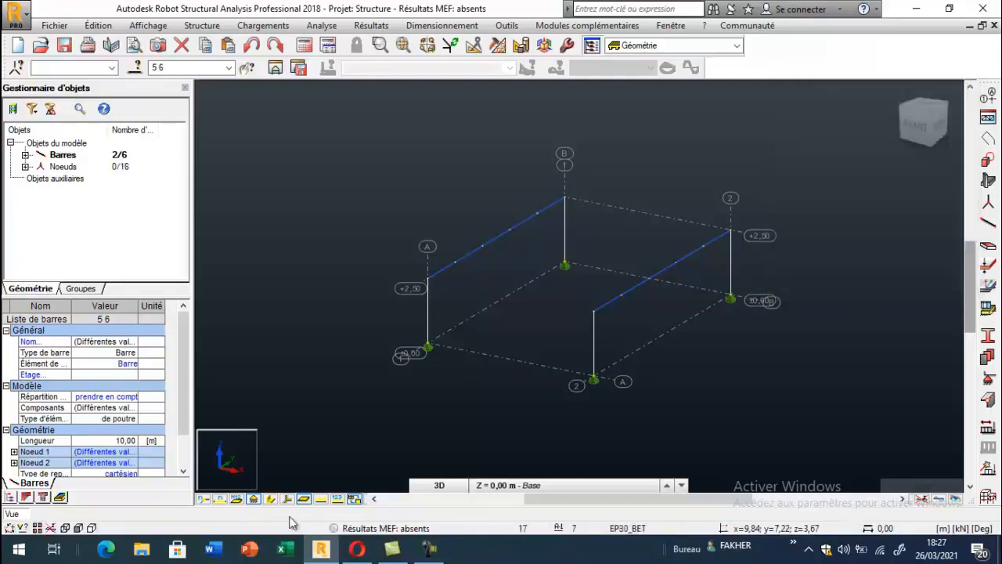
Show the node numbers and draw an IPE 300 beam along grid line B from (0; 10; 2.5) to (7; 10; 2.5)
click(253, 262)
click(988, 223)
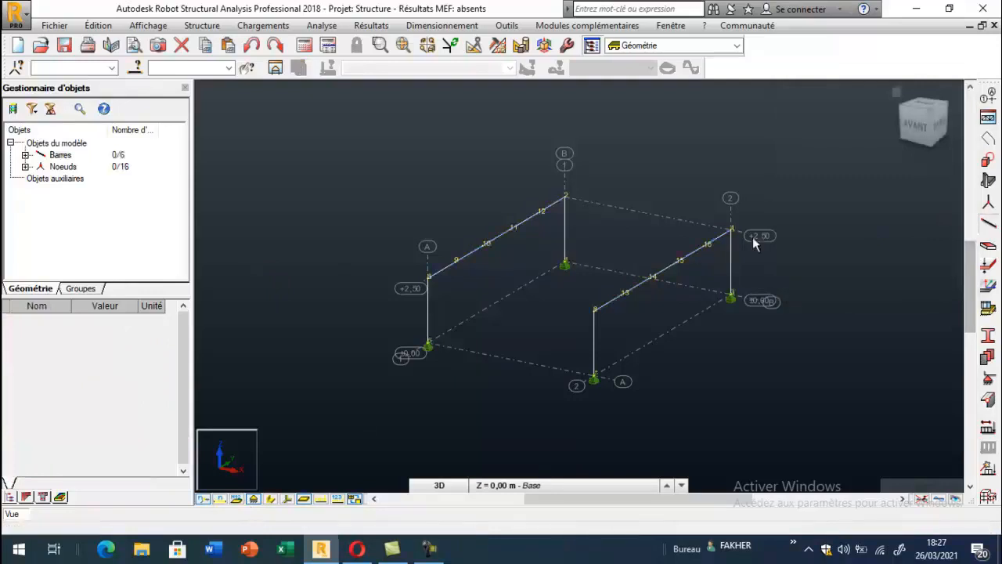
click(564, 197)
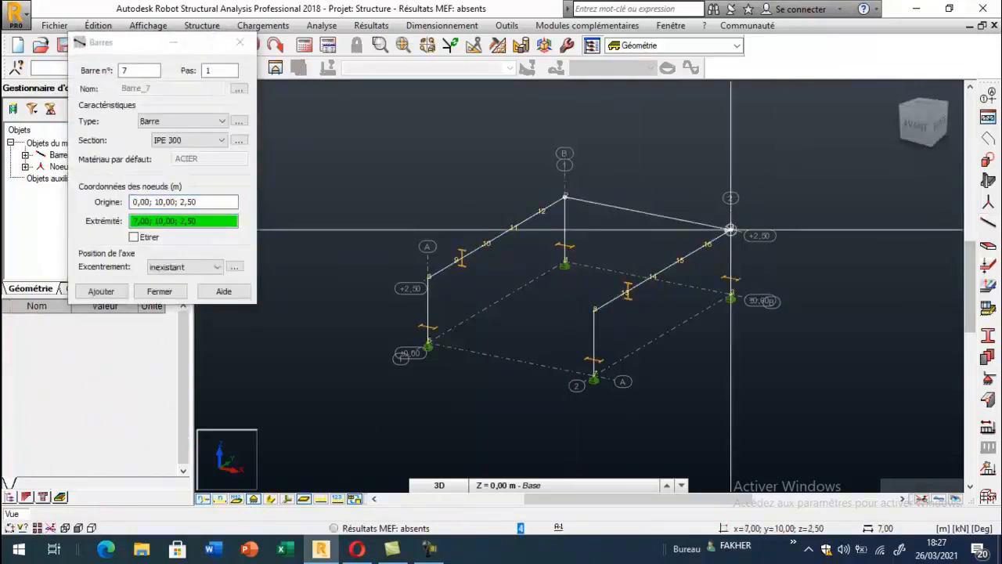
click(731, 230)
click(240, 42)
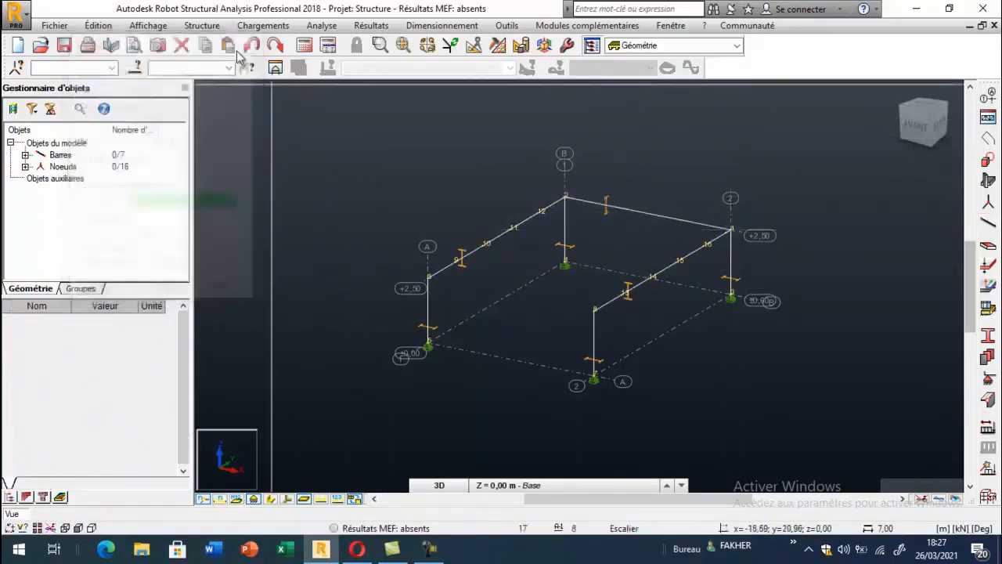
Copy the grid line B beam five times in succession by translation of 0; -2 m, up to grid line A
click(636, 214)
click(98, 25)
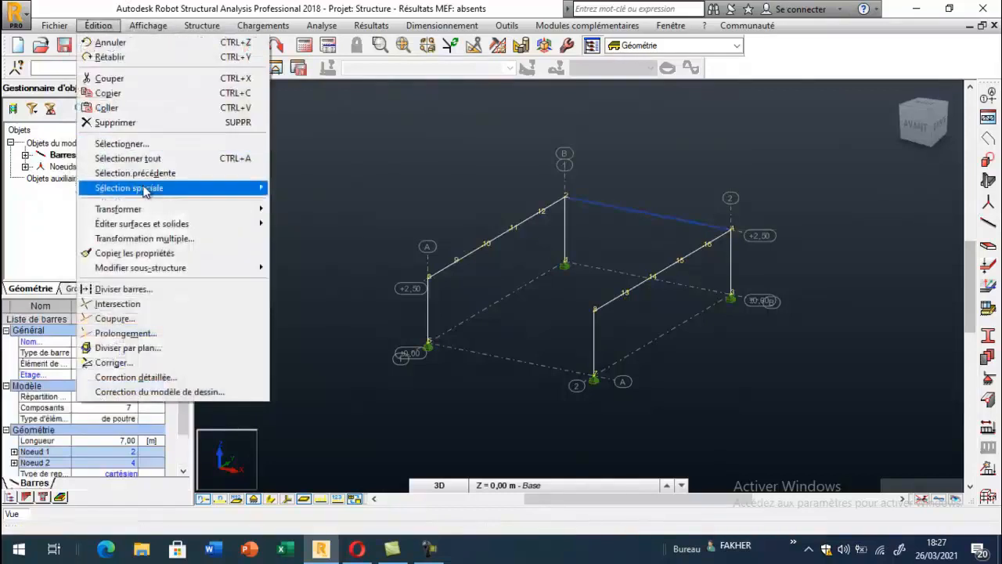
mouse_move(146, 211)
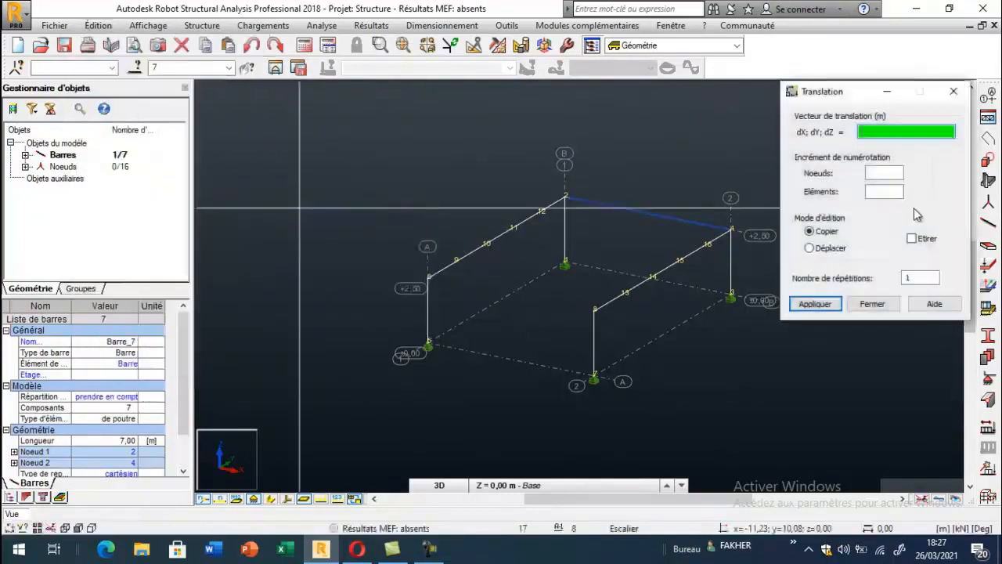
text(0;)
text( 2)
key(Return)
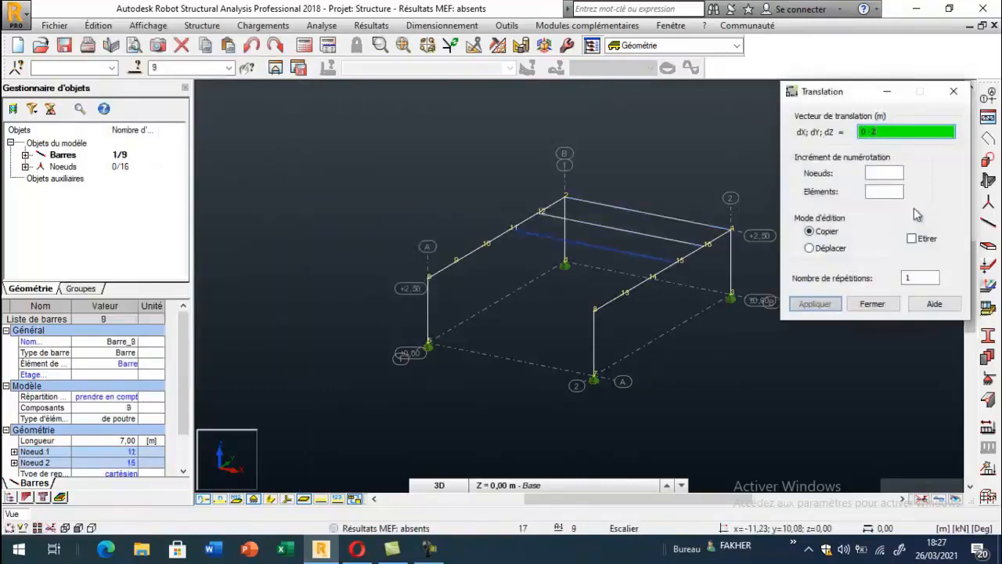
key(Return)
key(Return)
key(Return)
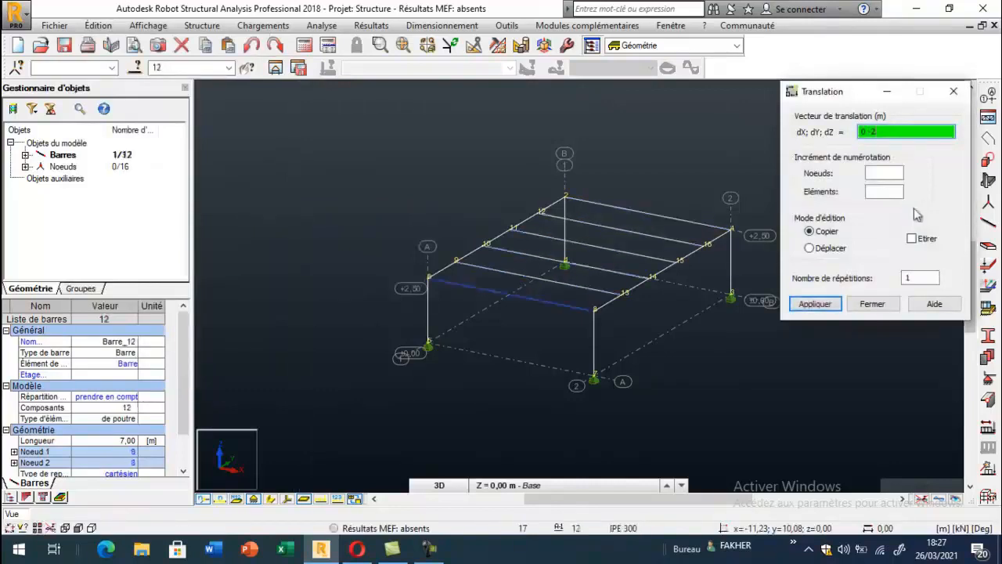
click(886, 304)
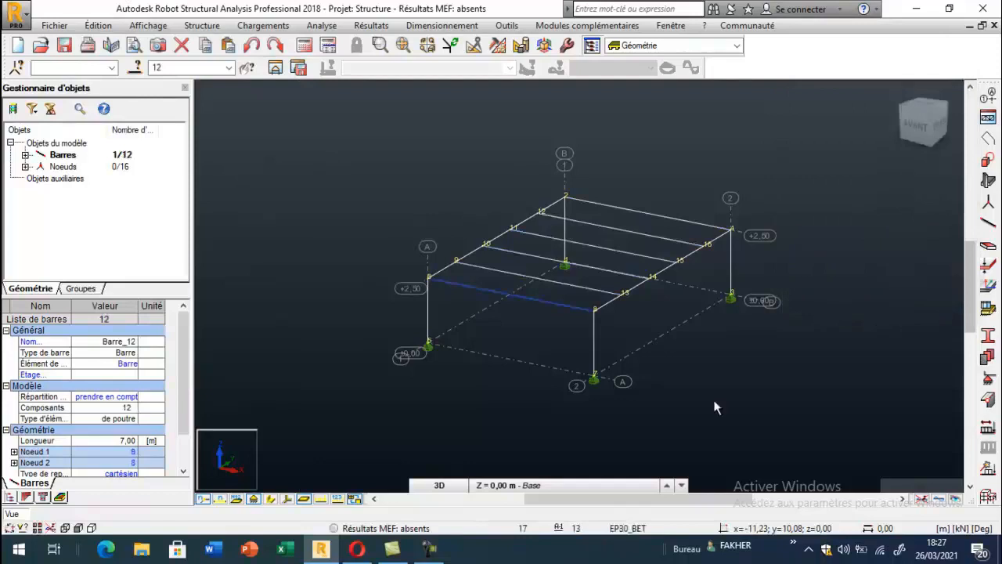
Clear the selection and display the section shapes of the bars
click(270, 499)
click(307, 324)
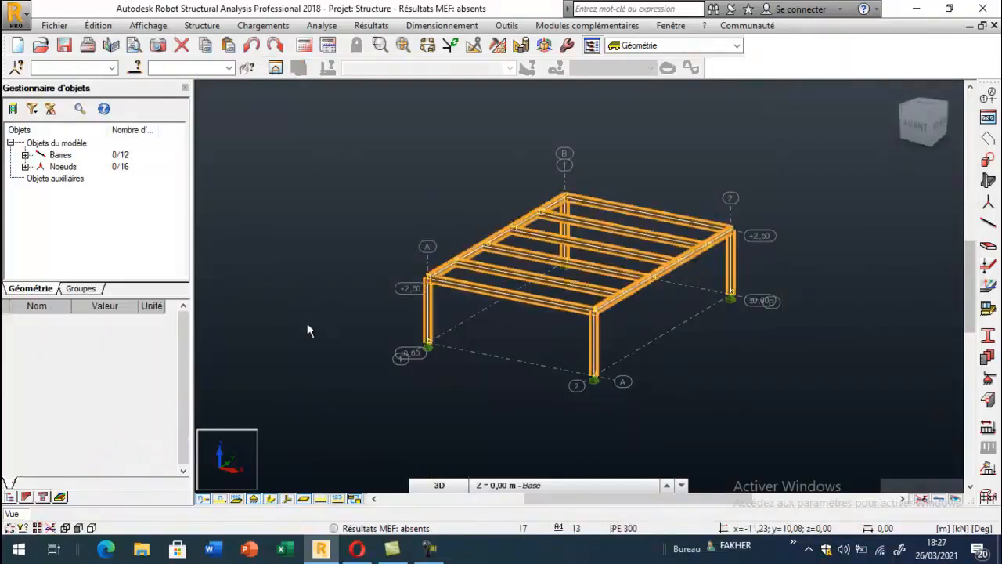
scroll(662, 273, up, 1)
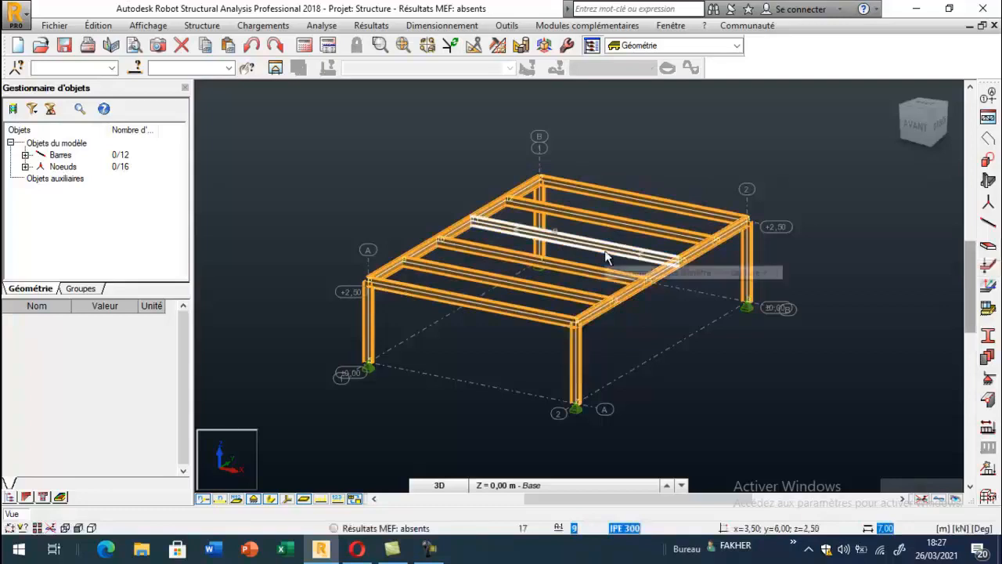
Add a new standard steel section IPE 360 from the OTUA profile database
click(987, 336)
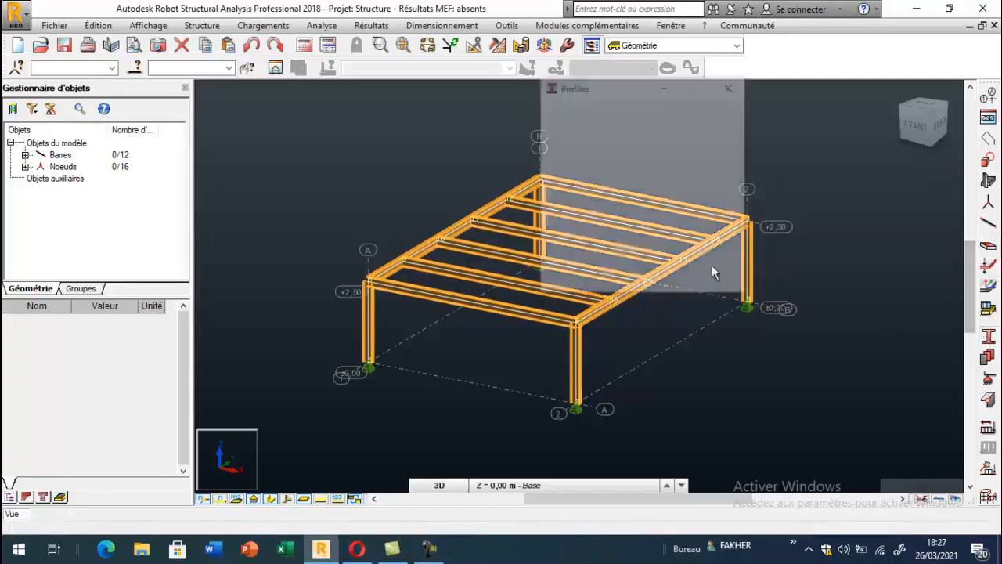
click(551, 107)
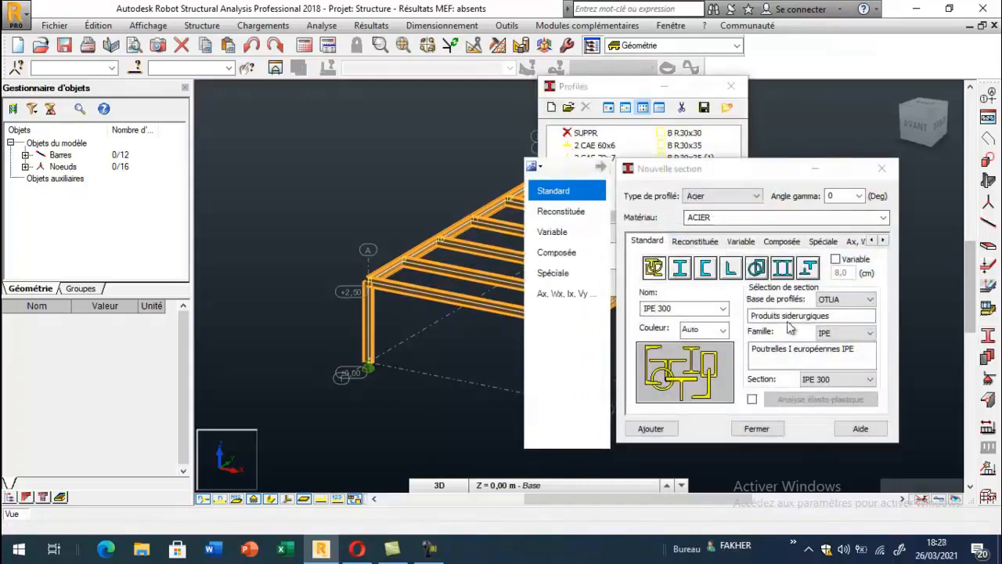
click(824, 381)
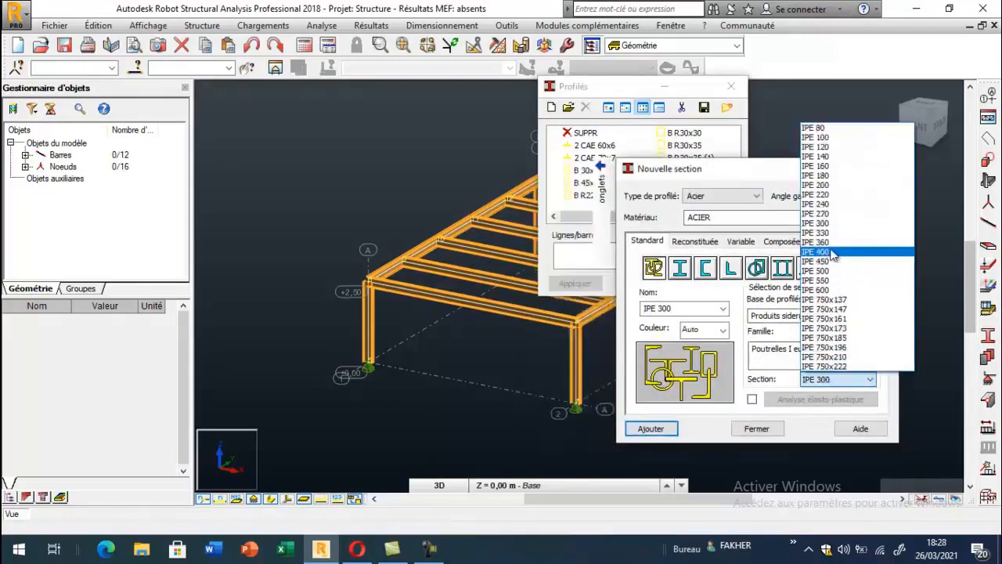
click(828, 244)
click(672, 428)
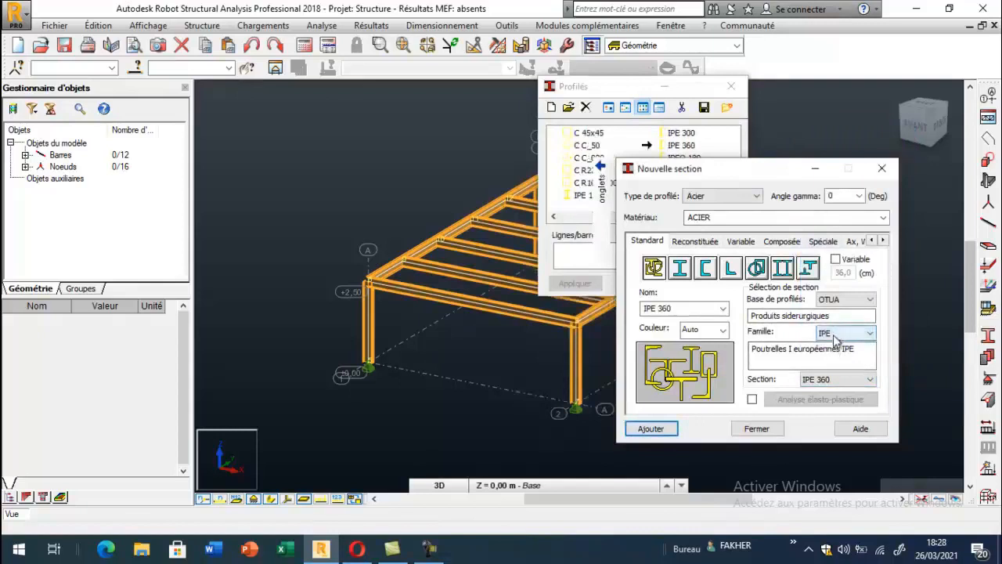
Add a new standard steel section HEA 300 from the HEA family
click(836, 340)
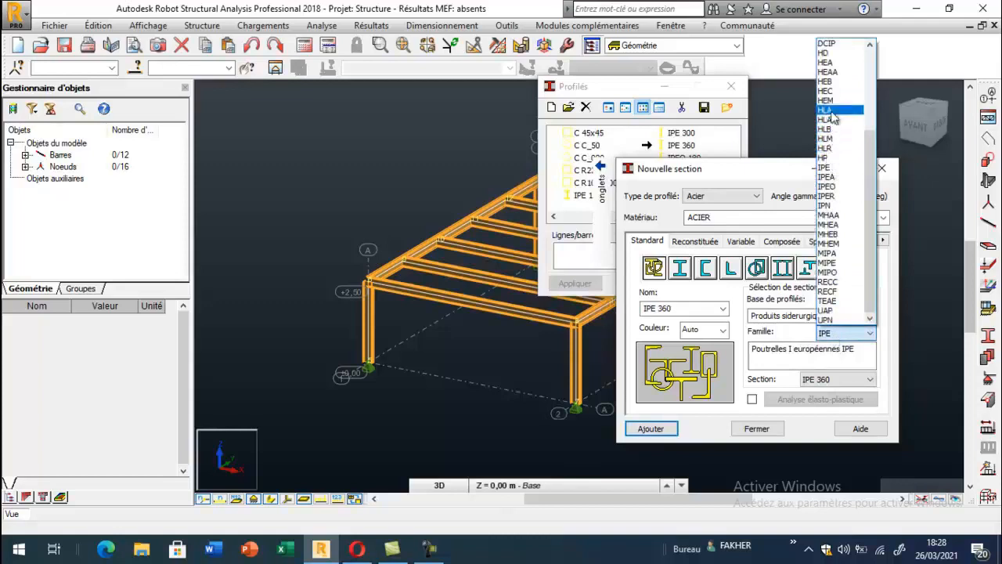
click(825, 62)
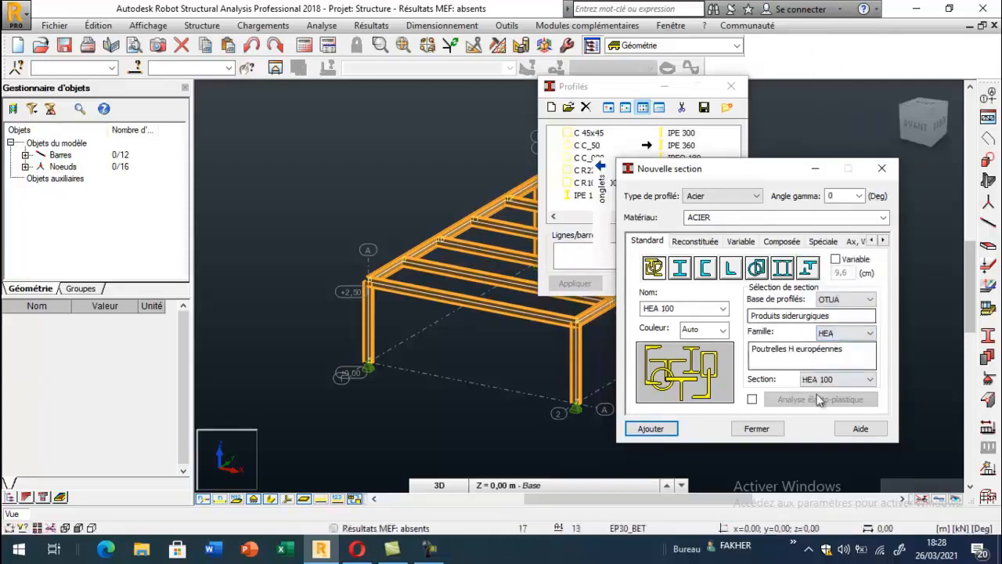
click(817, 381)
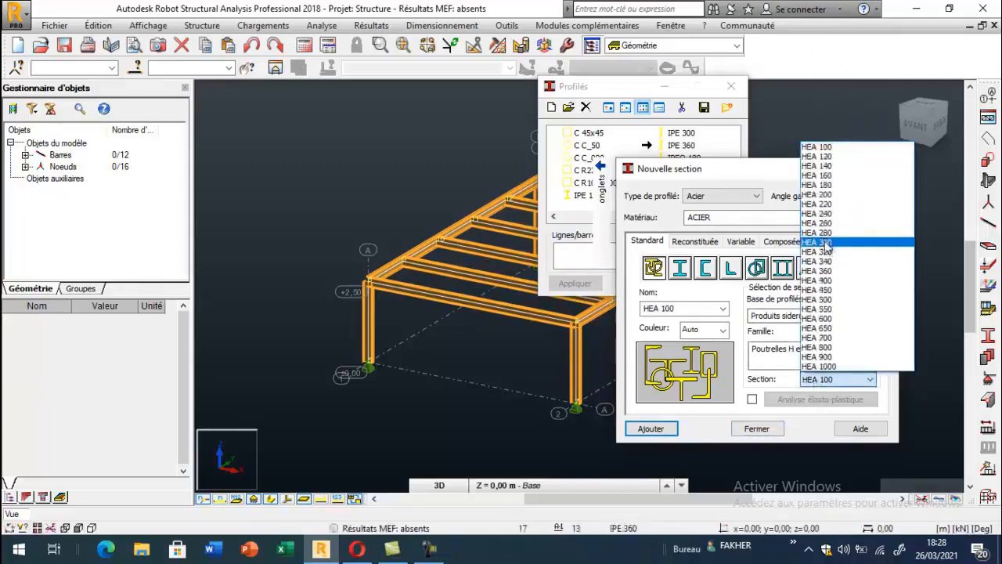
click(818, 241)
click(756, 428)
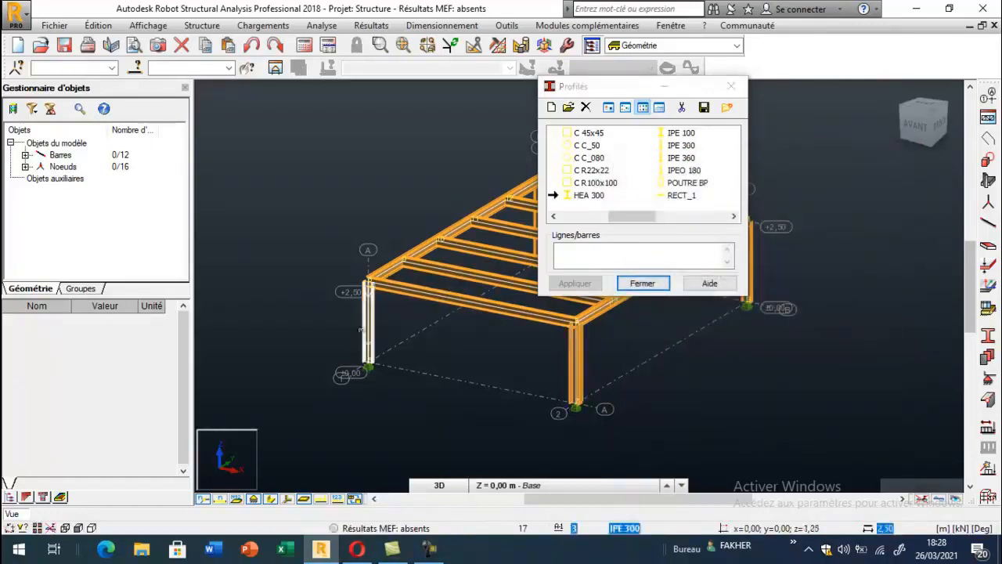
Assign HEA 300 to the four columns and IPE 360 to the two long beams on grid lines 1 and 2
scroll(215, 357, down, 3)
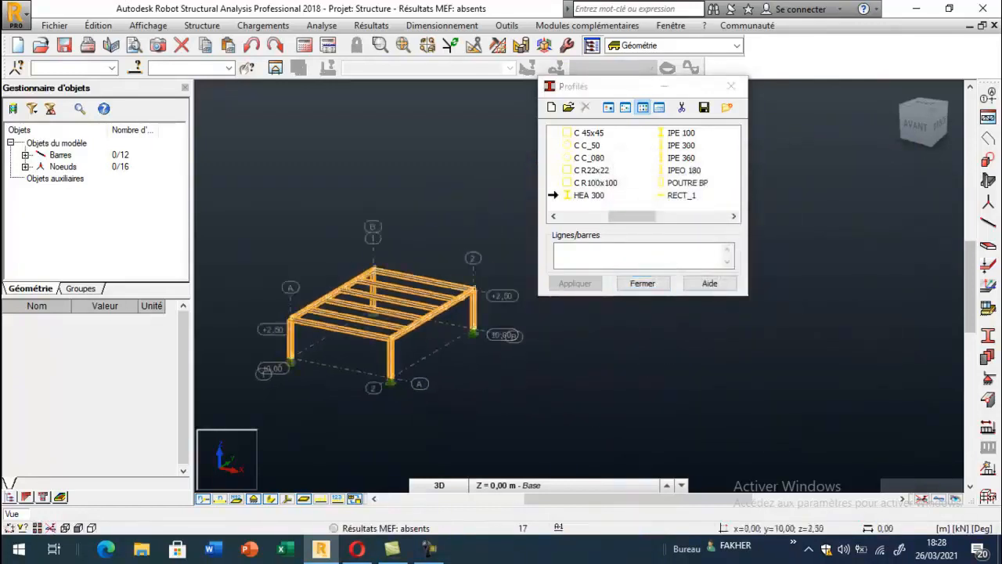
scroll(374, 274, up, 3)
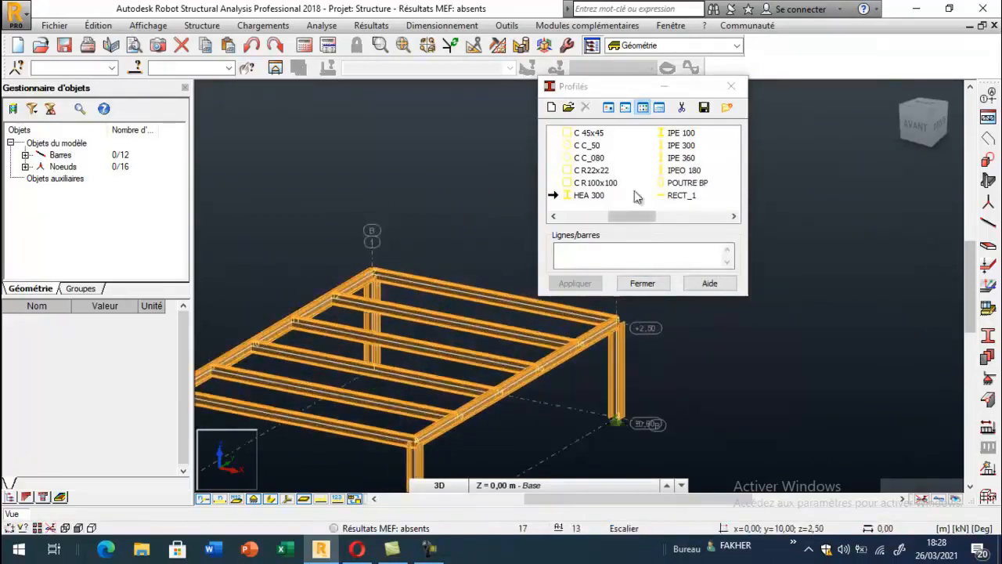
click(681, 157)
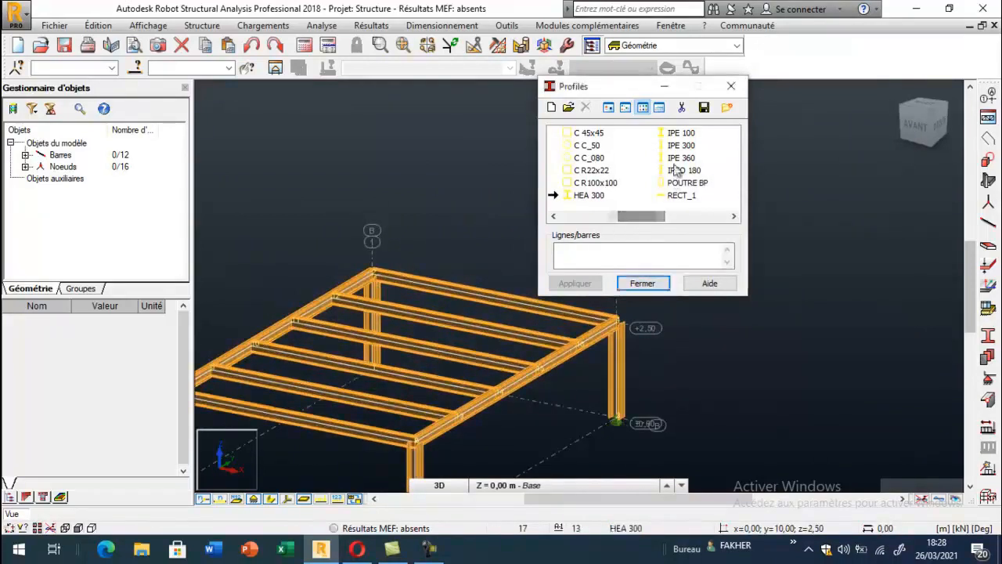
click(496, 393)
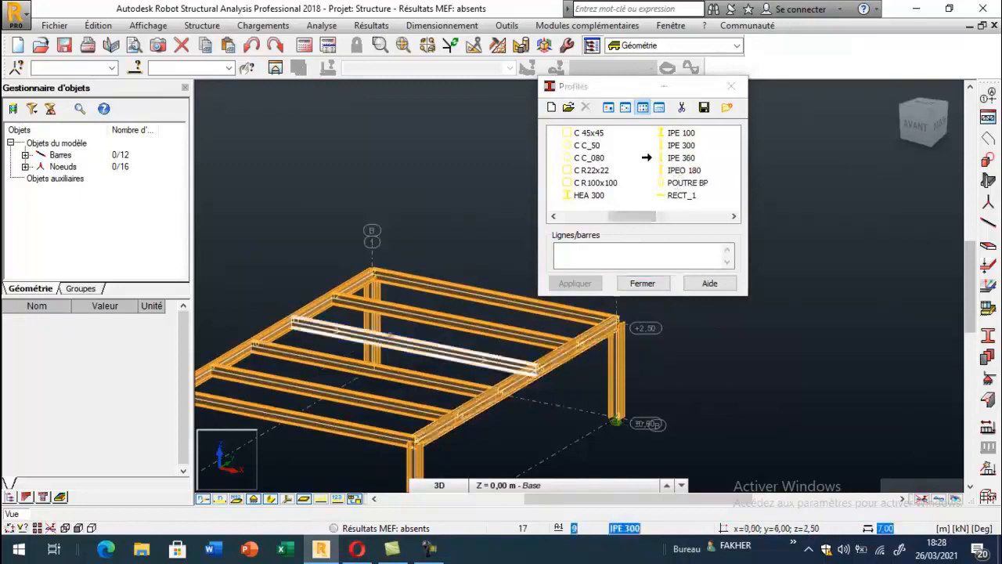
click(642, 282)
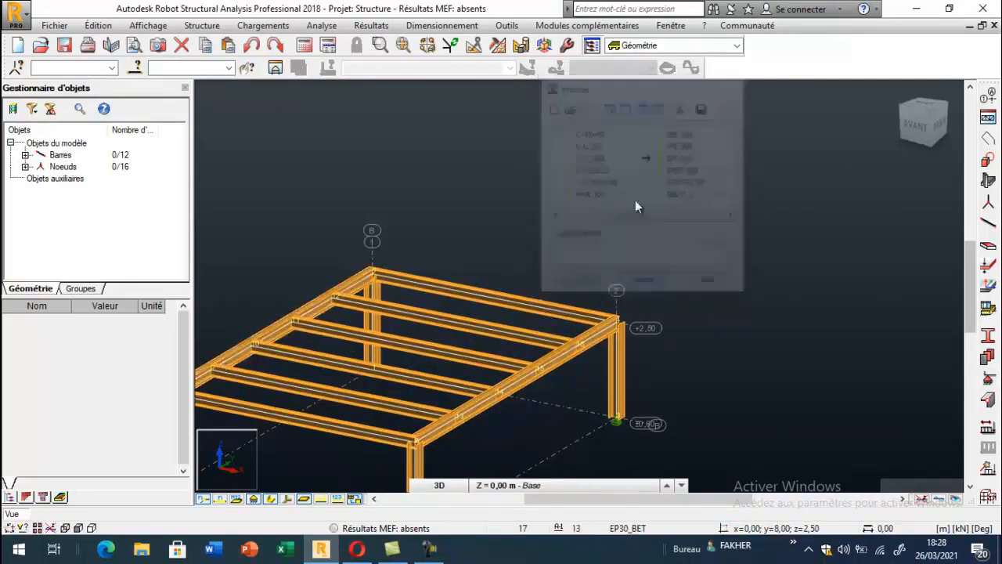
Turn on the bar profile legend by colour in the 3D view's display attributes
scroll(626, 198, down, 3)
right_click(490, 169)
click(541, 324)
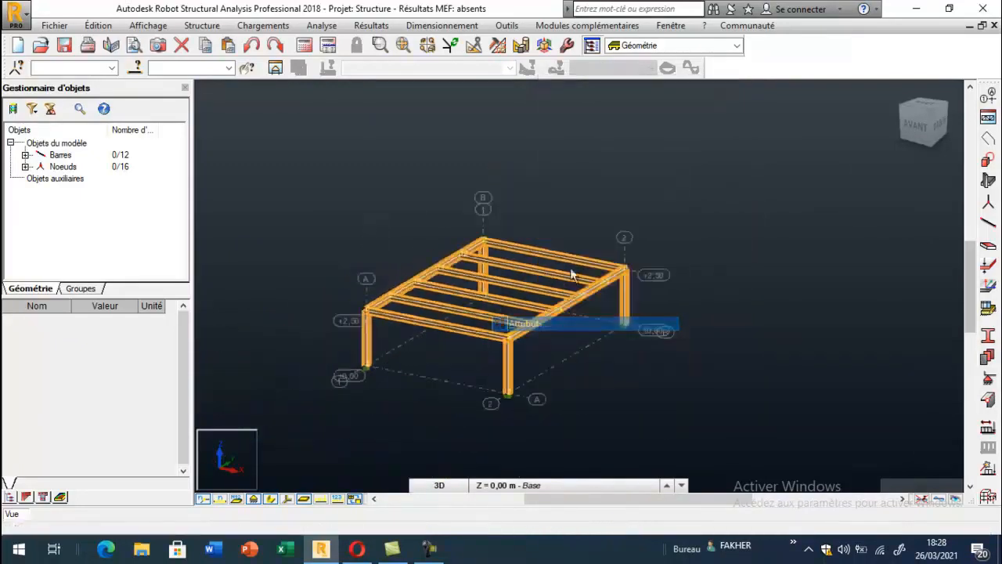
click(157, 217)
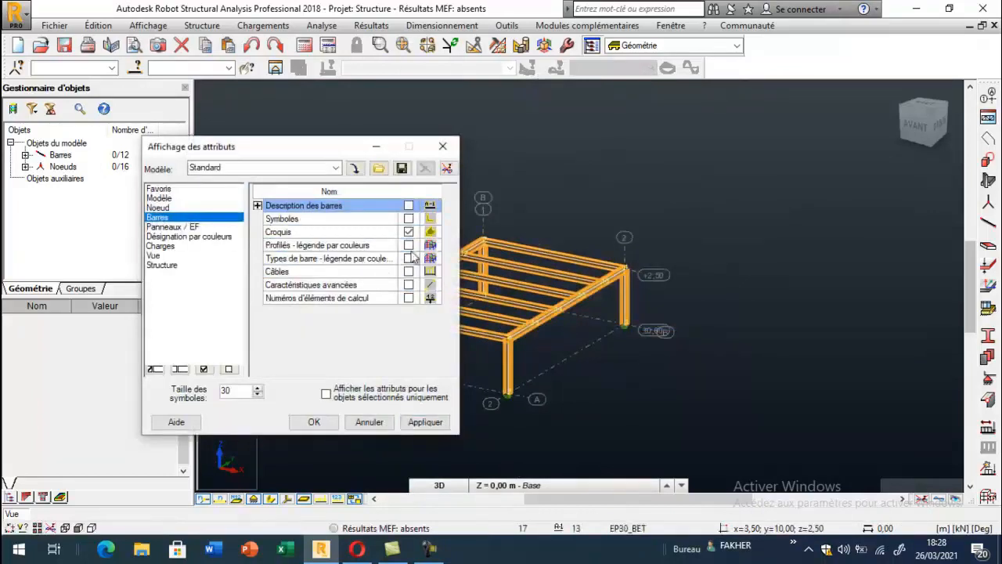
click(408, 245)
click(423, 422)
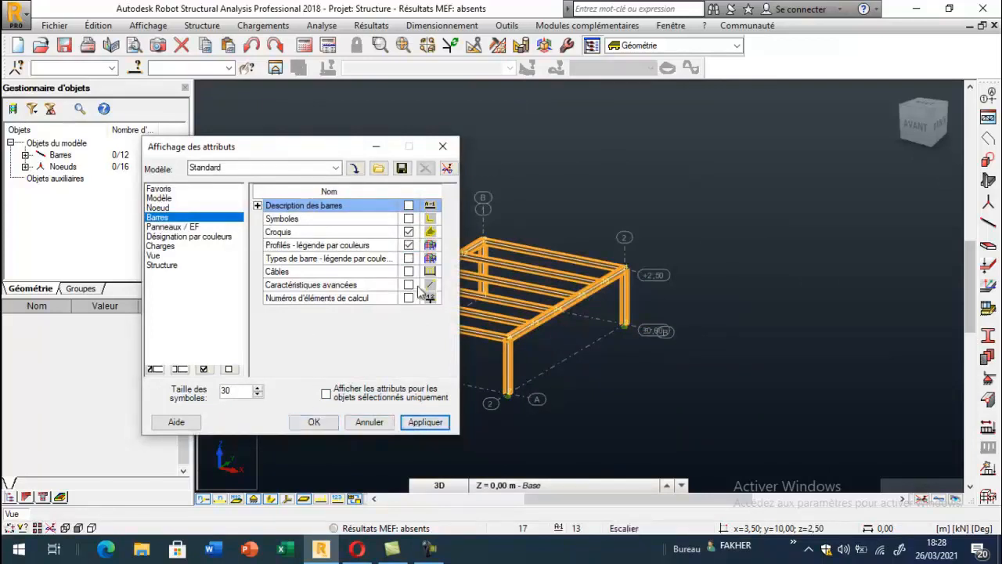
click(425, 422)
click(320, 421)
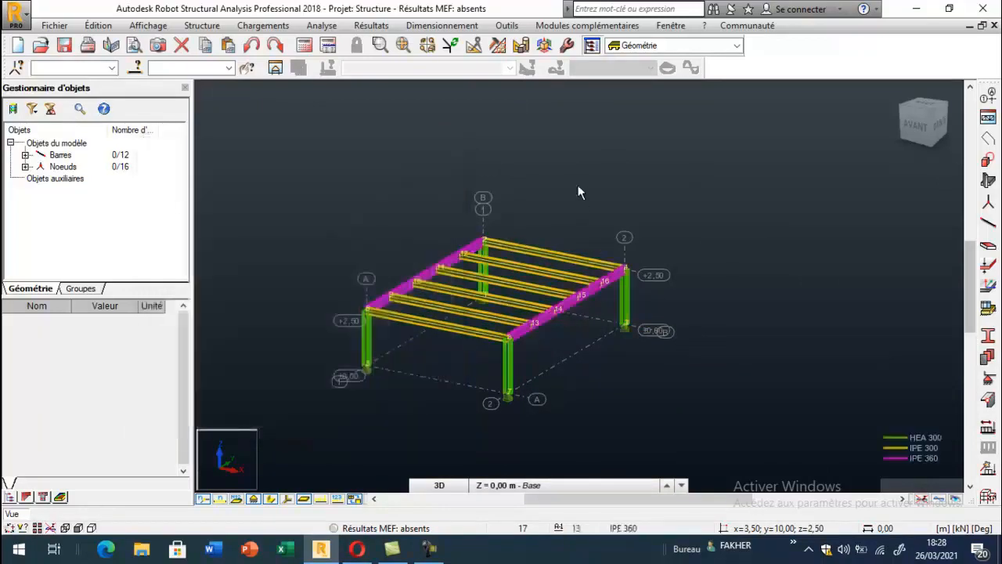
Hide the node numbers in the 3D view
click(203, 502)
scroll(617, 265, down, 3)
scroll(572, 289, up, 4)
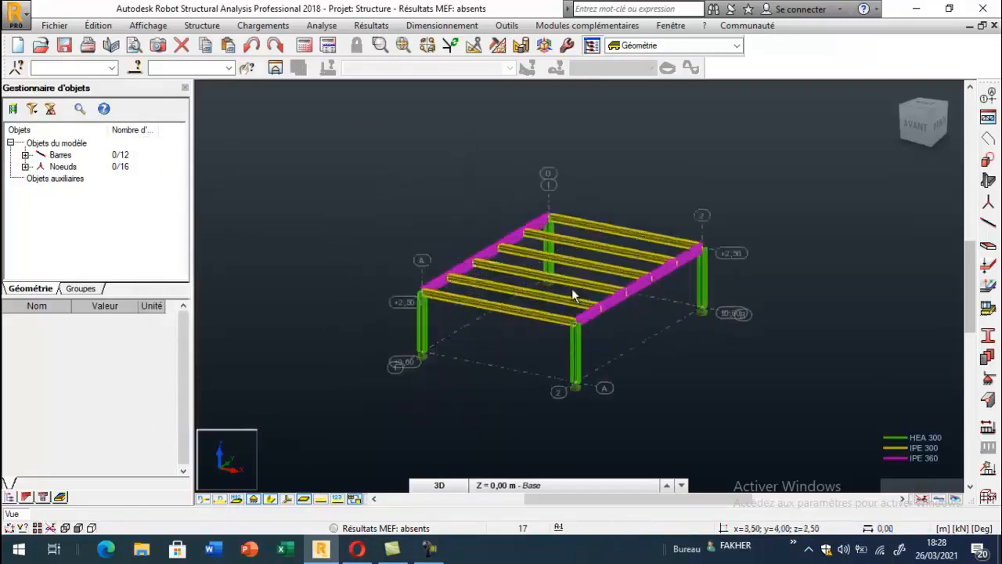
Examine how the IPE 300 secondary beams meet the IPE 360 main beams and the tops of the columns
scroll(571, 290, up, 2)
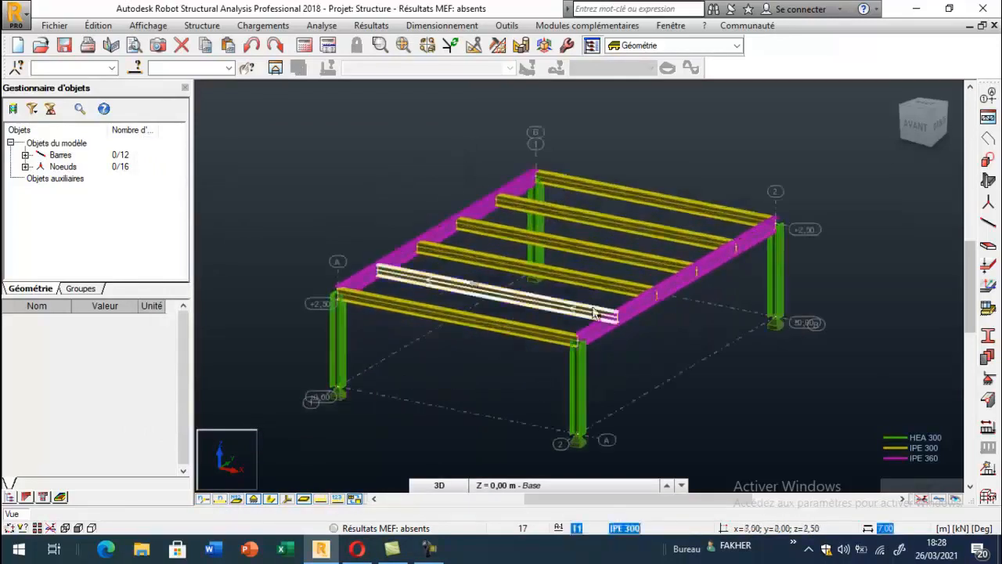
scroll(594, 313, down, 2)
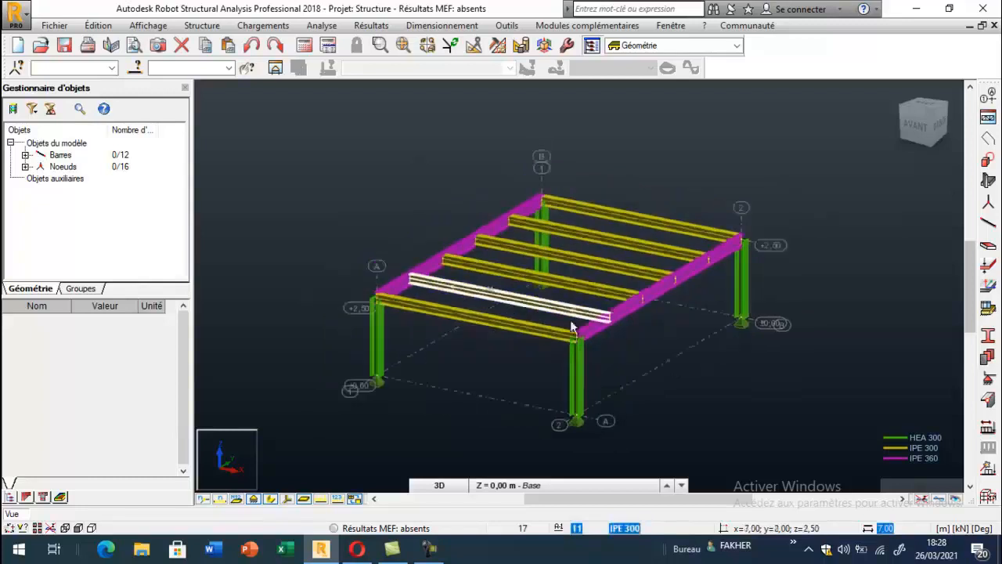
click(637, 327)
scroll(637, 327, up, 3)
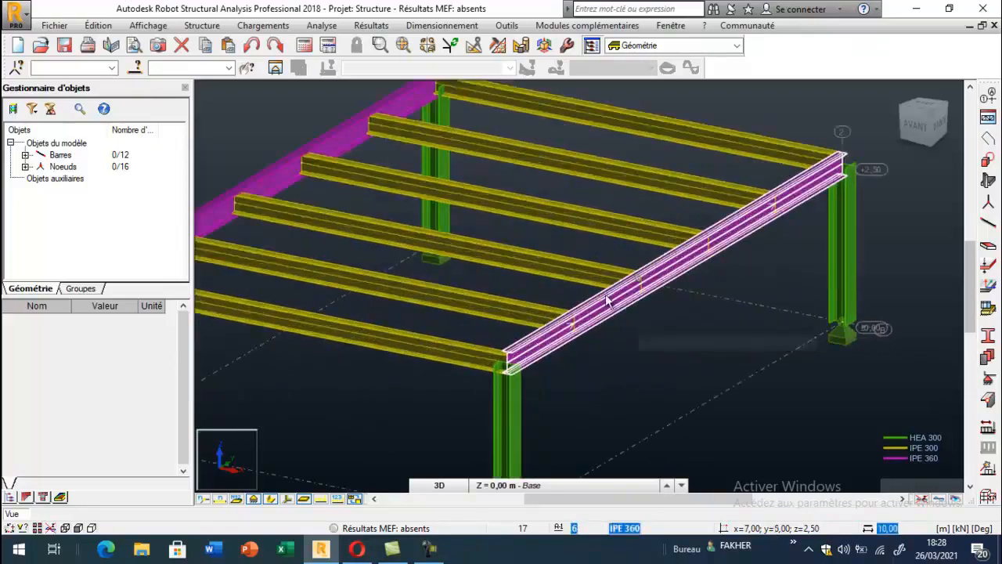
scroll(675, 300, down, 3)
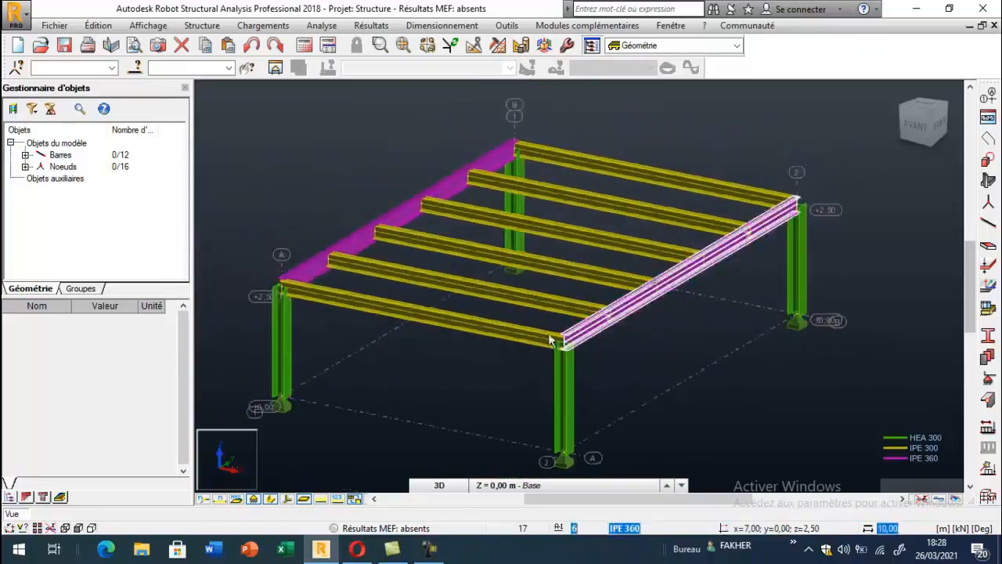
click(548, 333)
scroll(559, 327, up, 3)
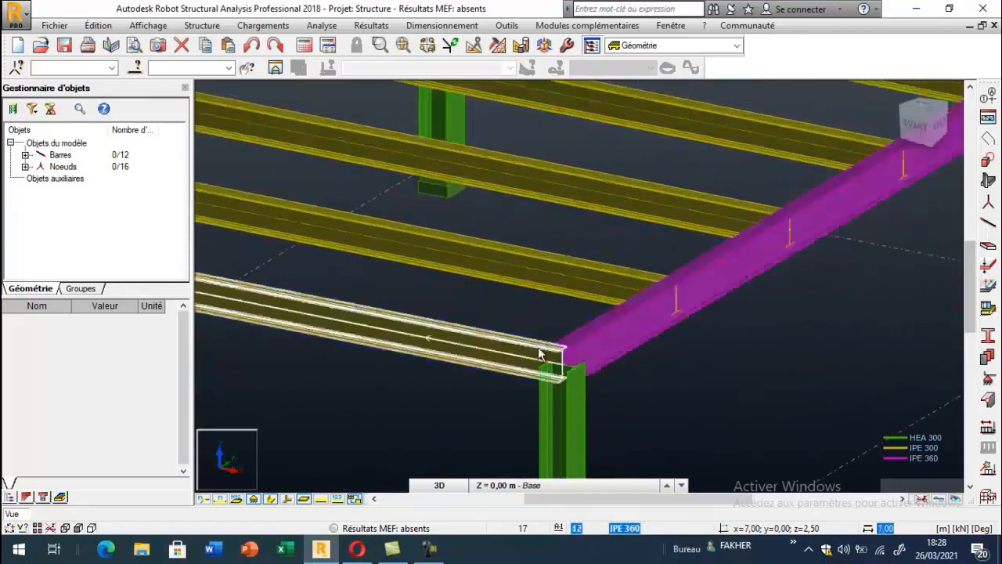
click(621, 350)
scroll(565, 365, up, 5)
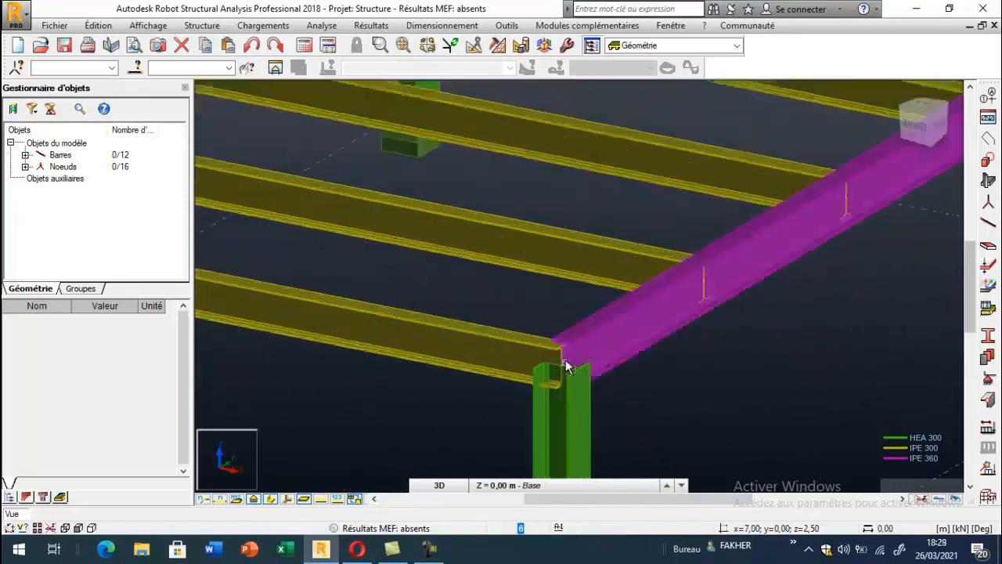
scroll(598, 325, down, 4)
scroll(595, 313, down, 5)
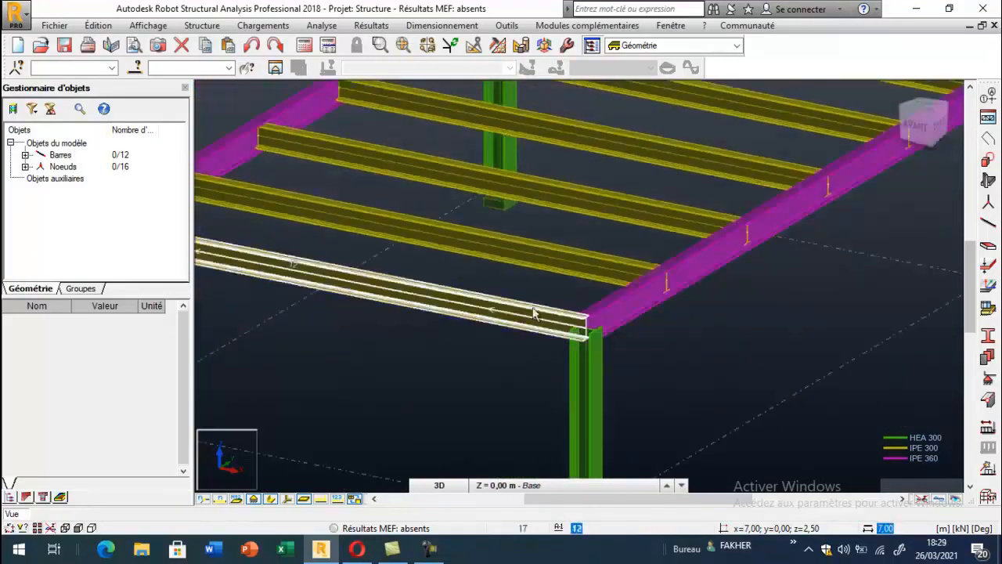
scroll(514, 296, down, 2)
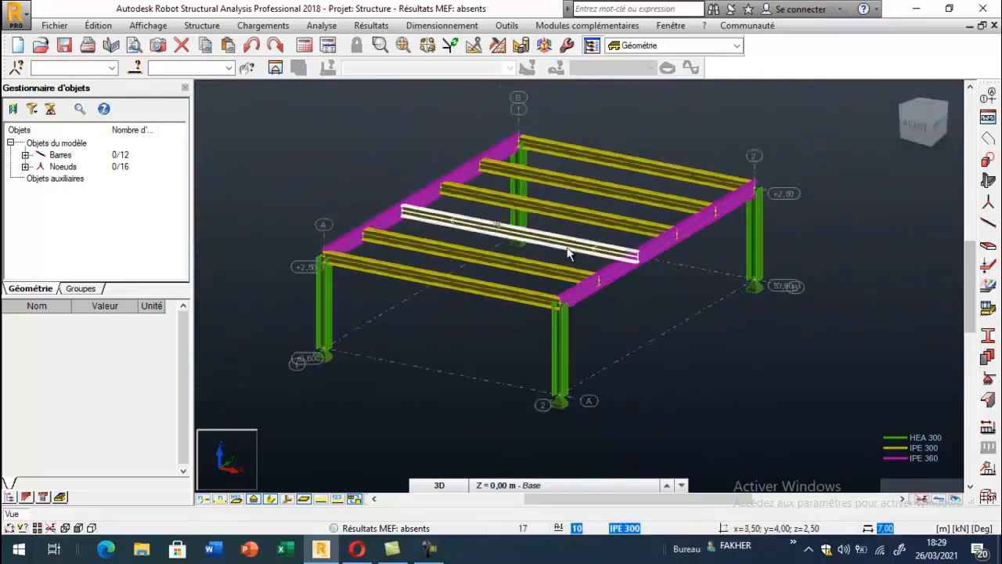
Start a new absolute bar offset and set UZ to 30 cm at both origin and end in the local system
click(989, 500)
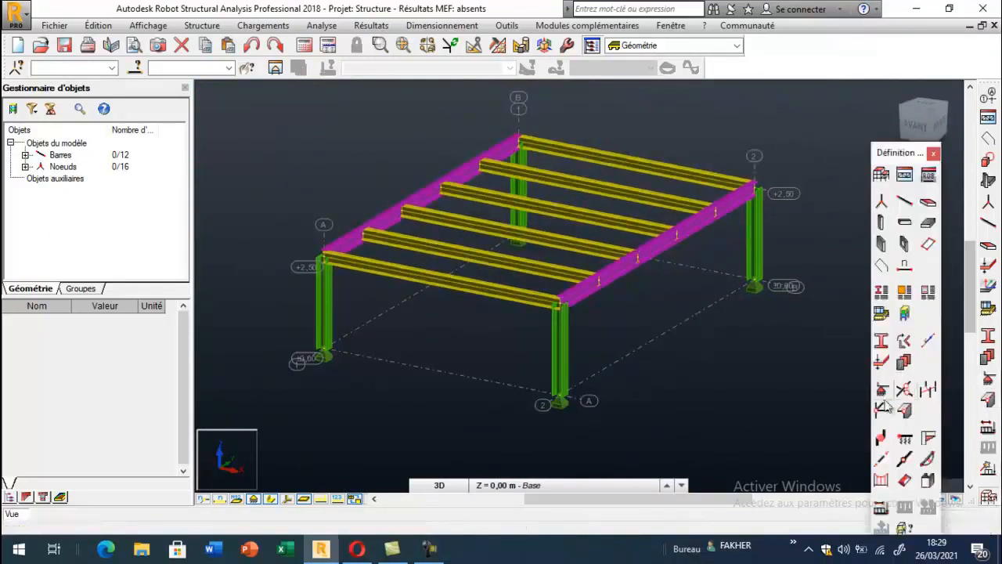
click(881, 439)
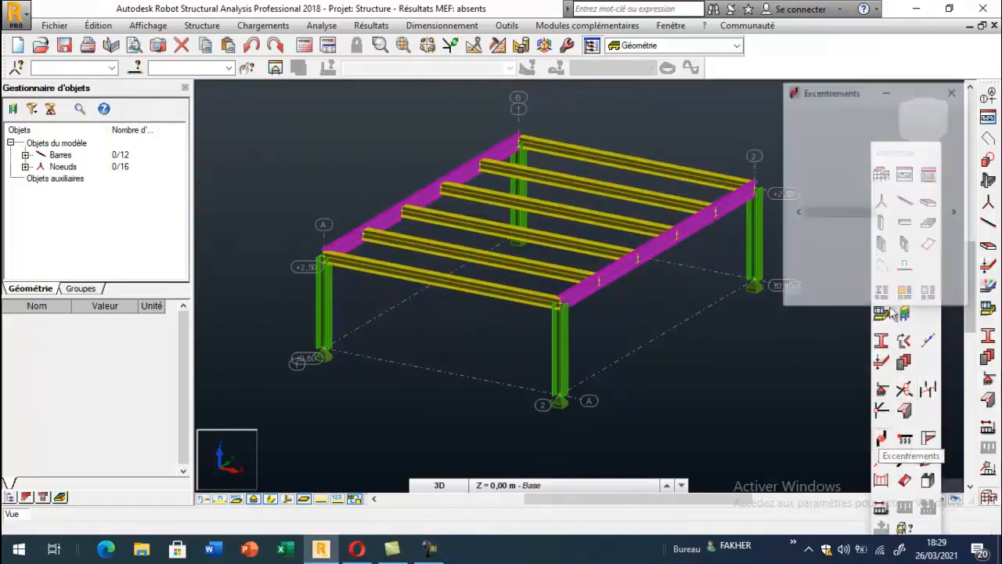
click(796, 112)
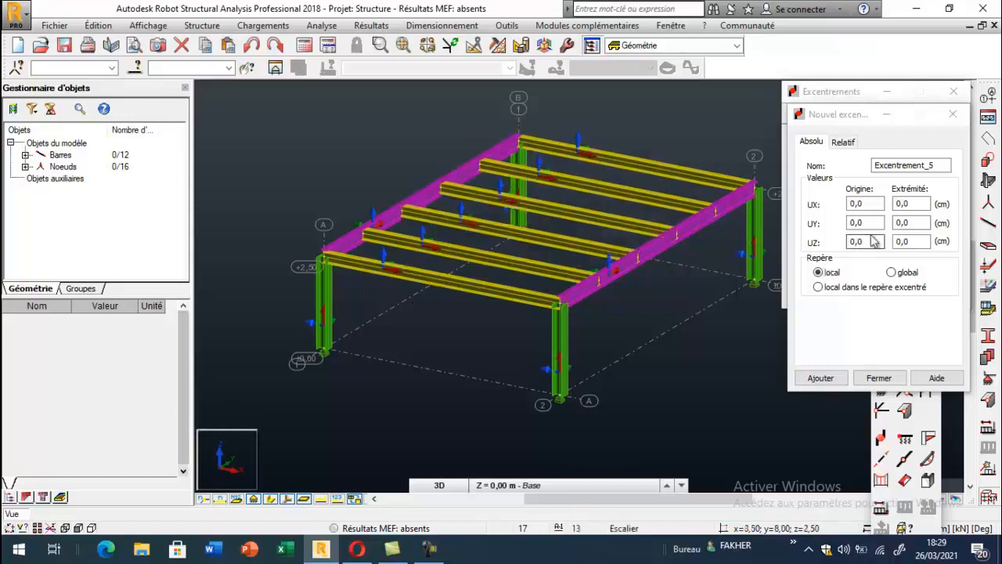
click(818, 258)
text(30)
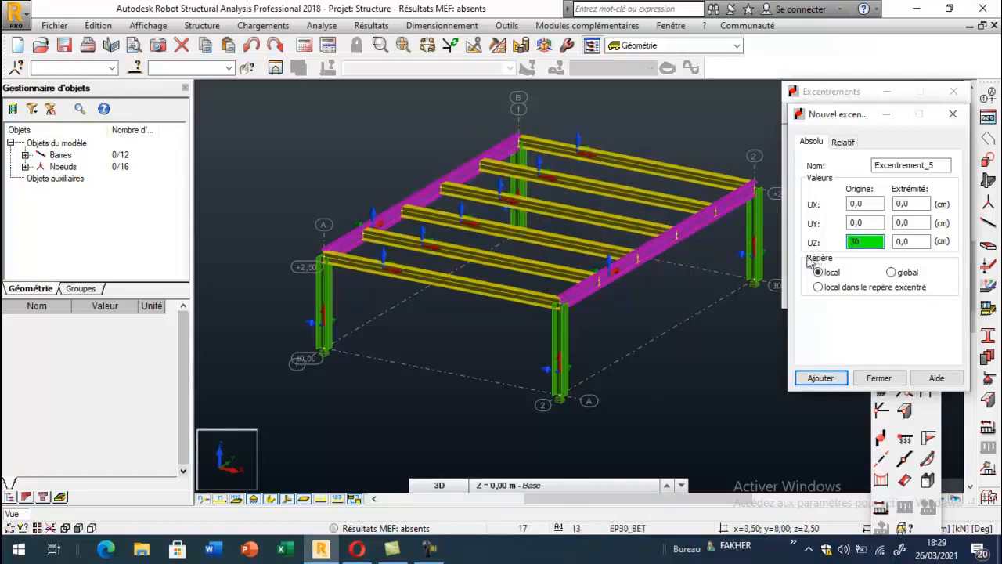
key(Tab)
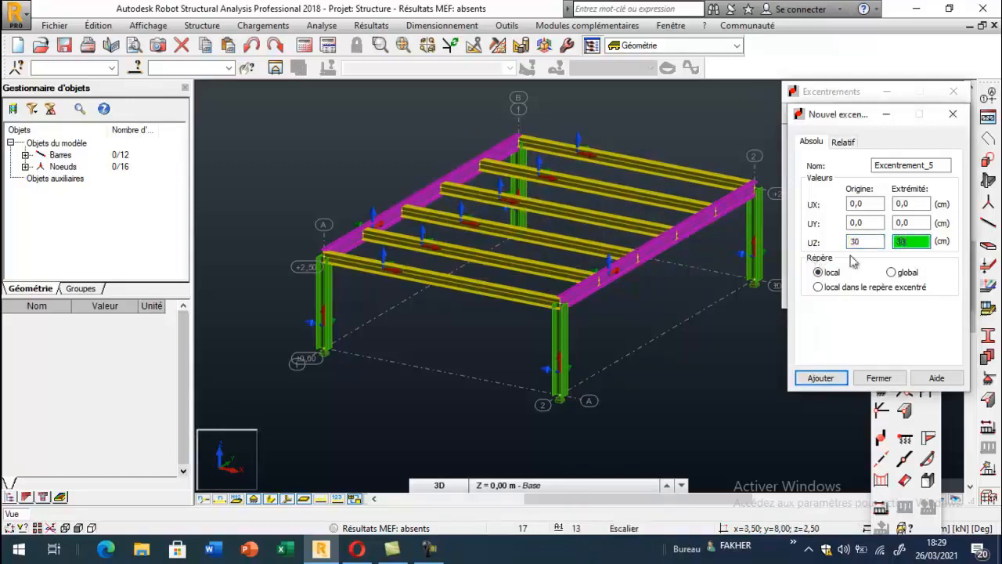
key(Return)
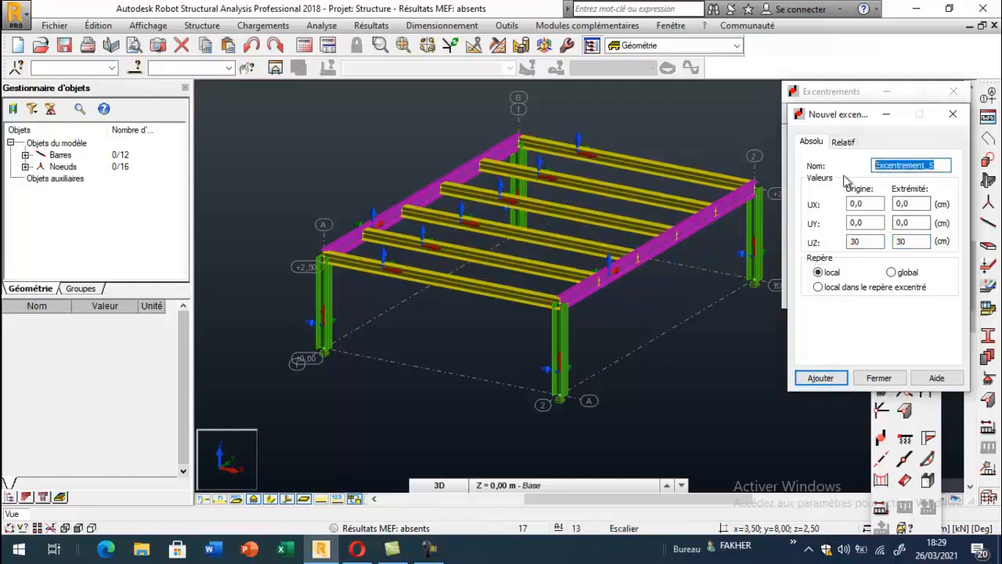
Name the new offset "excentrement pour mies solives" and add it to the offset list
text(ex)
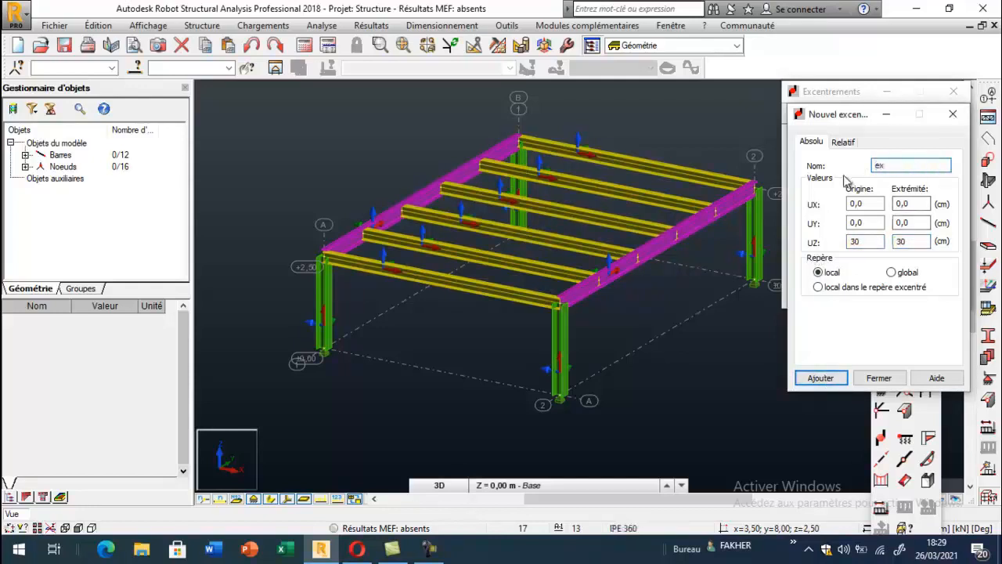
text(centrem)
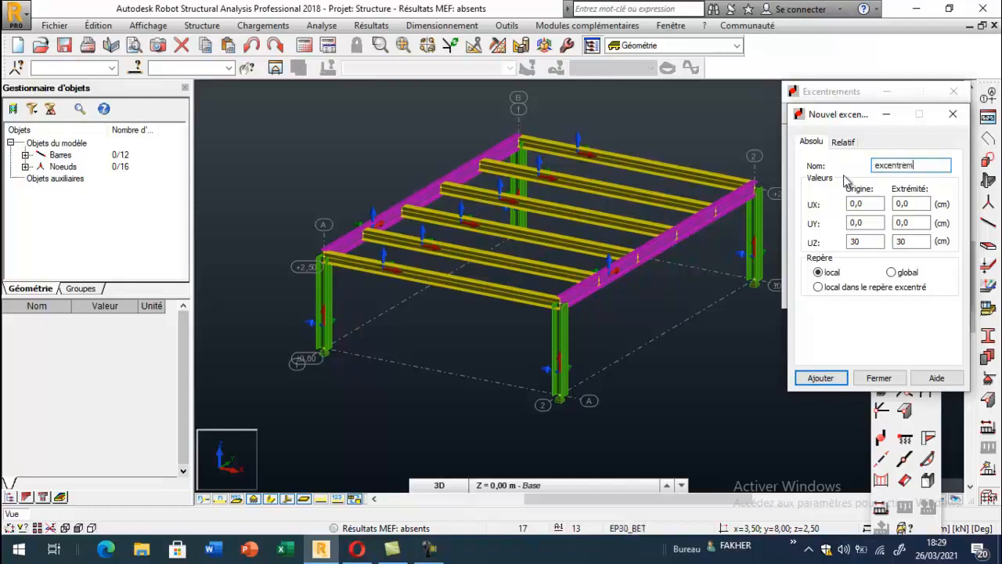
text(ent pour l)
text(es s)
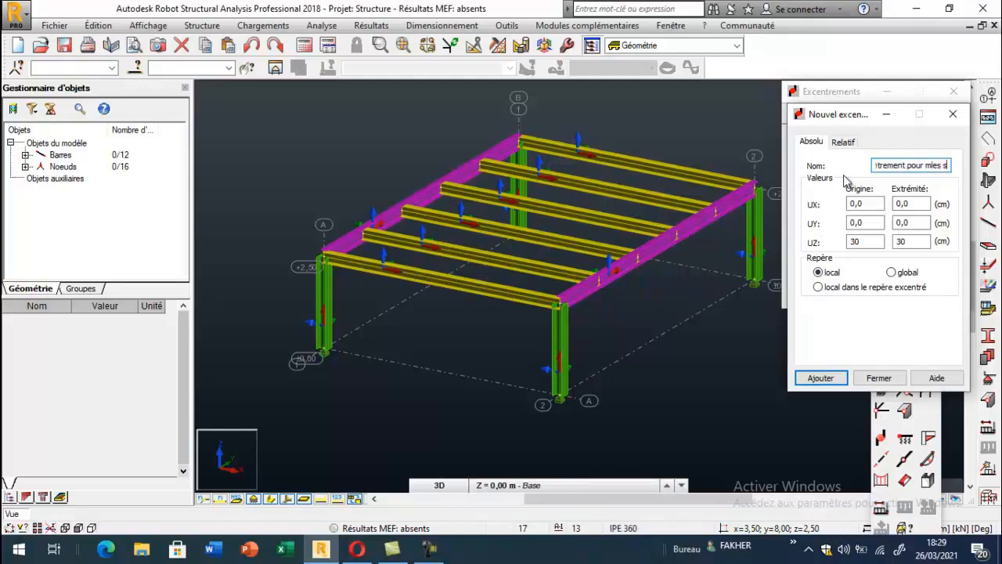
text(olives)
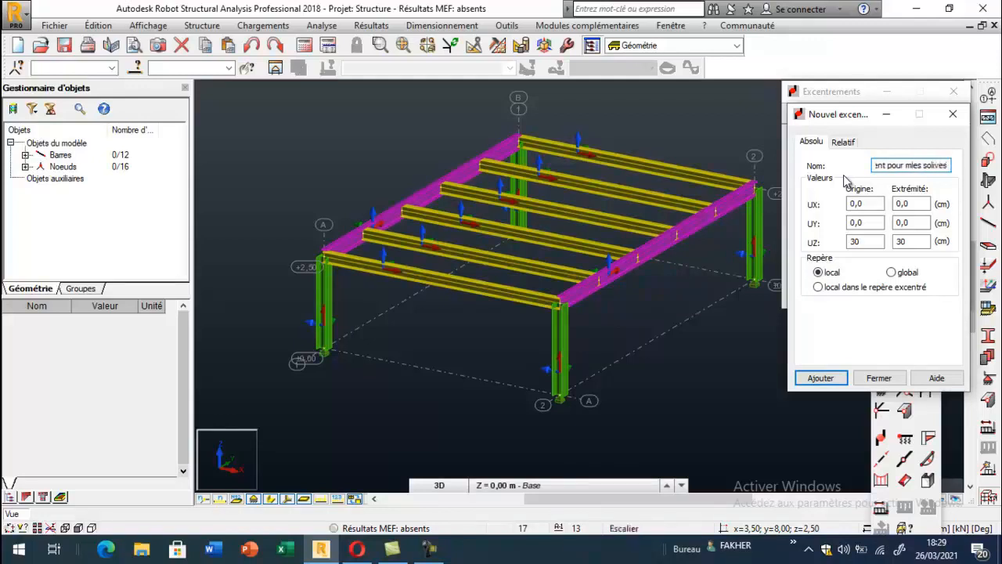
click(869, 379)
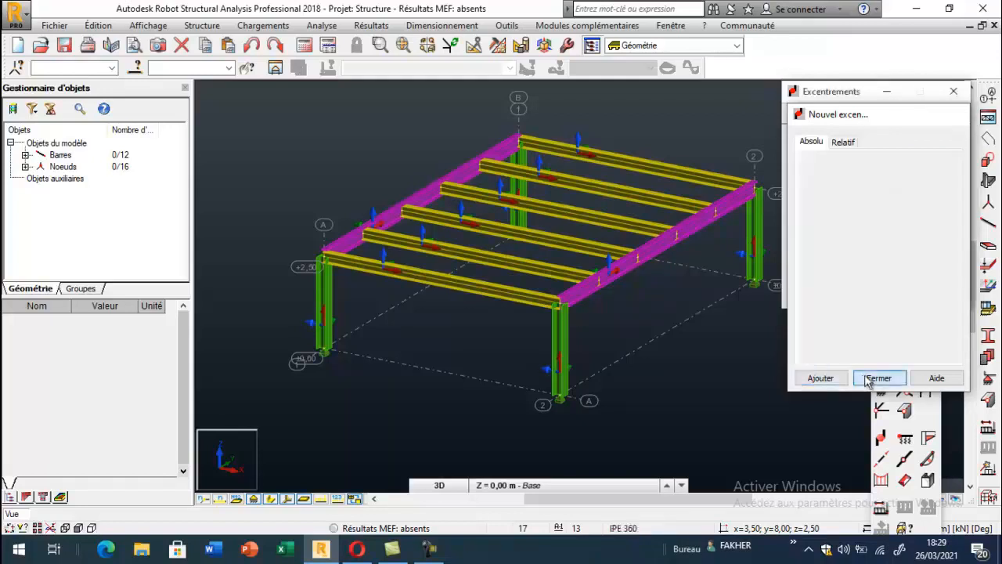
Apply the offset "excentrement pour mies solives" to all six IPE 300 secondary beams
click(530, 303)
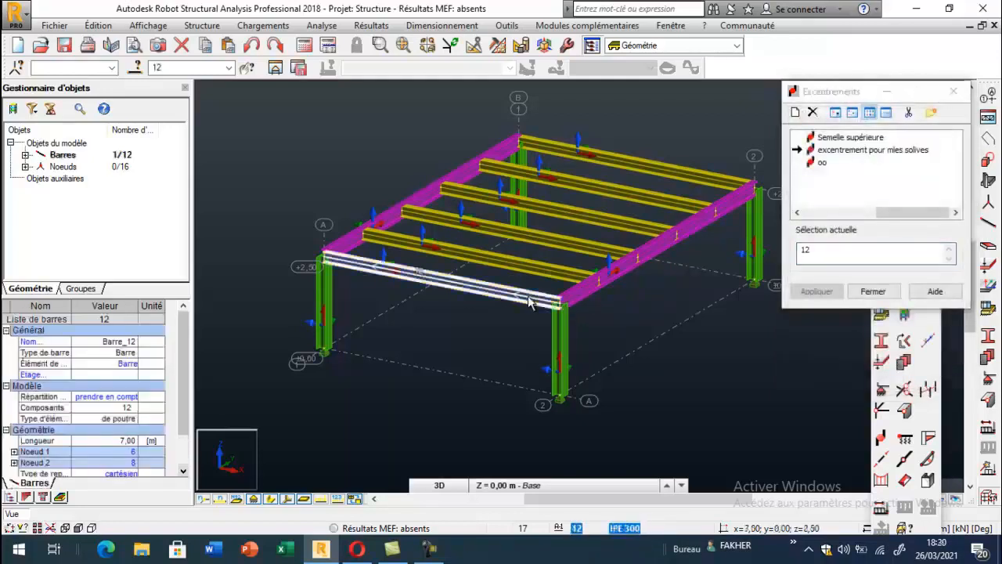
click(580, 266)
click(589, 241)
click(617, 202)
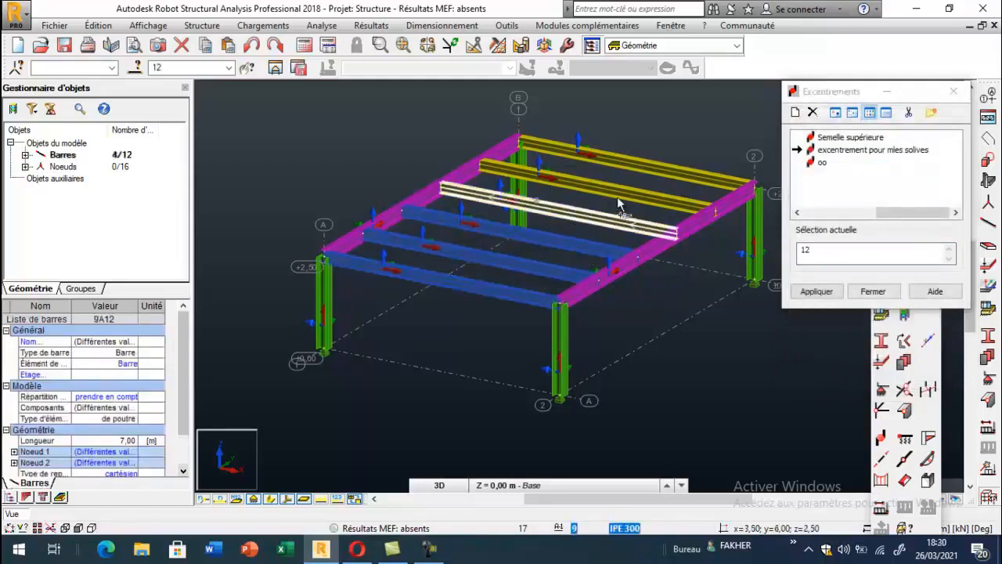
ctrl+click(619, 194)
ctrl+click(633, 169)
click(828, 294)
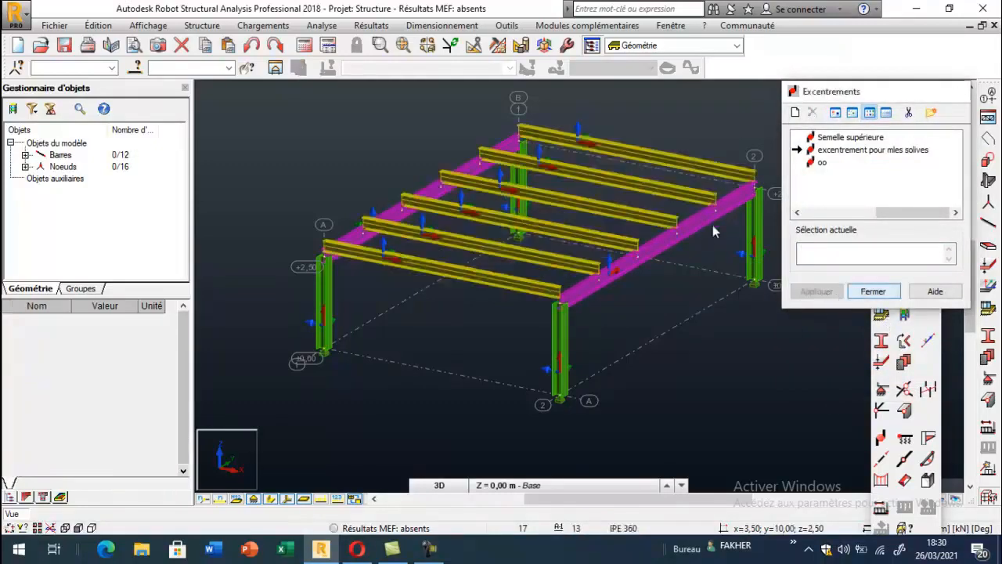
Turn on the display of offsets (Excentrements) in the 3D view's display attributes
scroll(592, 281, up, 4)
scroll(595, 298, down, 2)
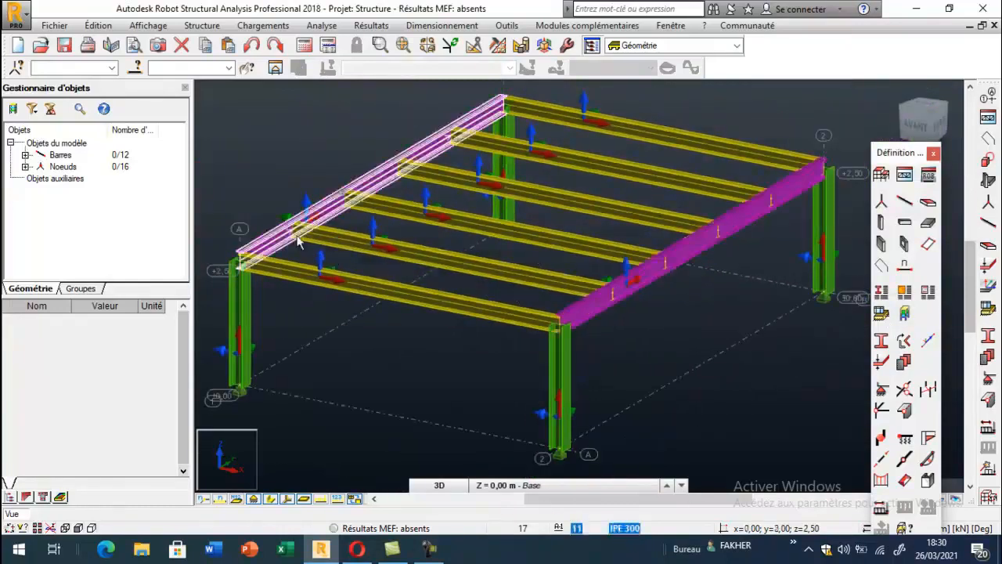
scroll(608, 279, down, 1)
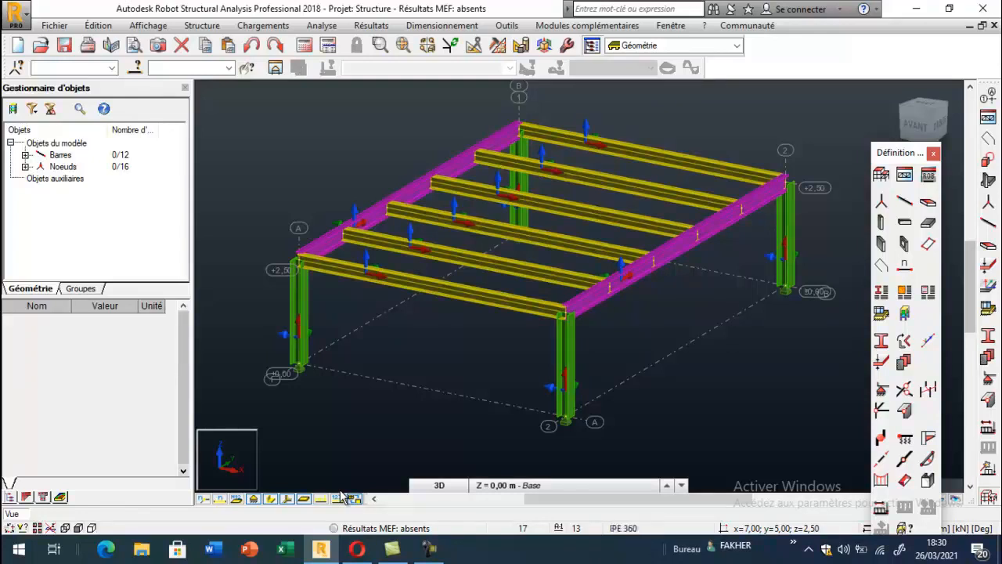
right_click(133, 199)
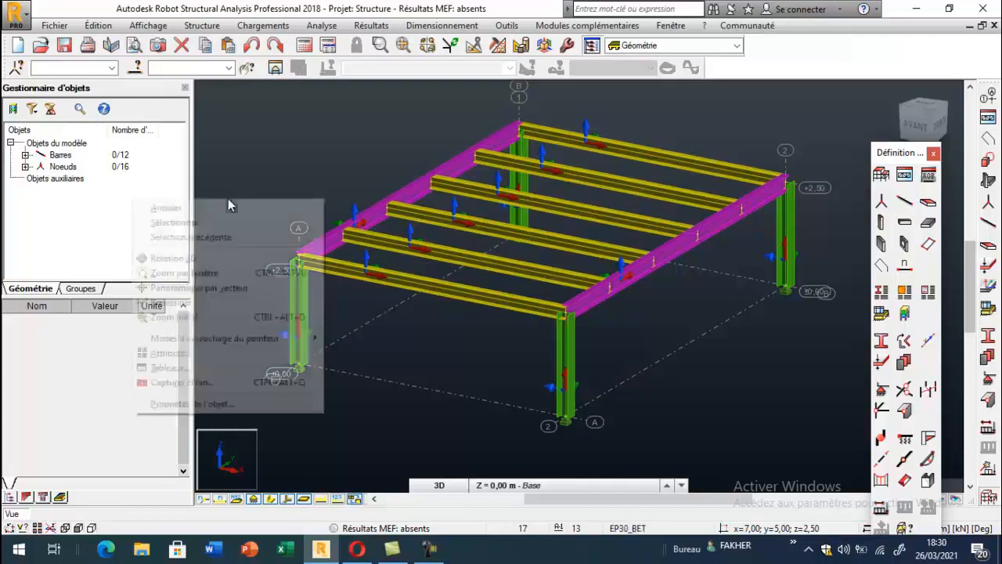
click(191, 358)
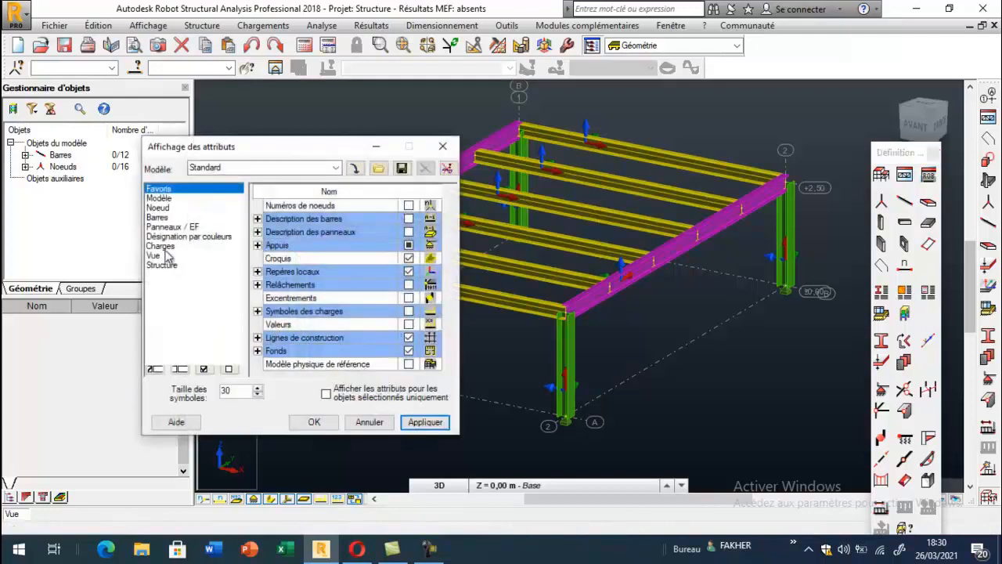
click(409, 297)
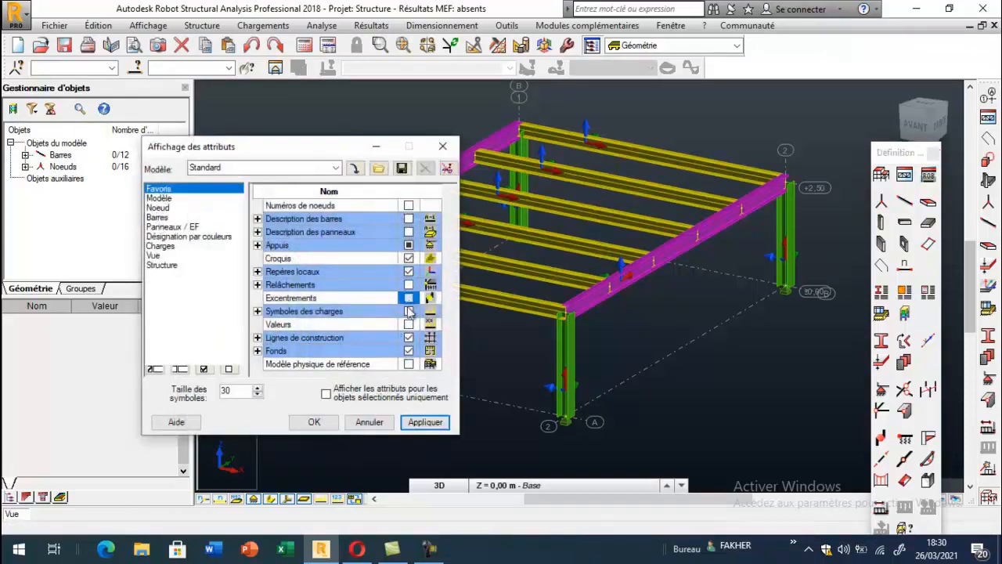
click(426, 422)
click(314, 422)
Hide the bars' local axis symbols and keep the node numbers off in the 3D view
scroll(609, 285, up, 8)
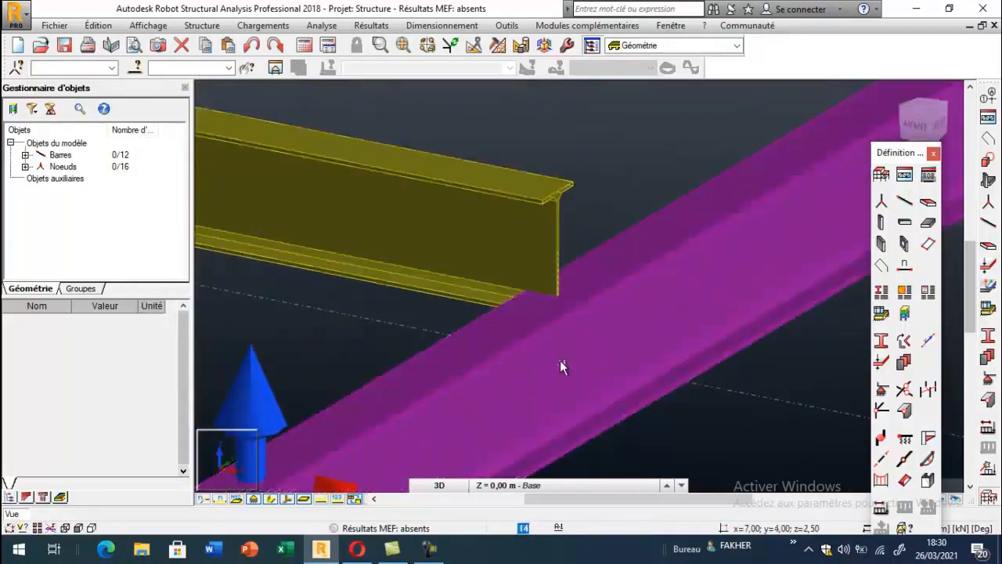
scroll(590, 228, down, 5)
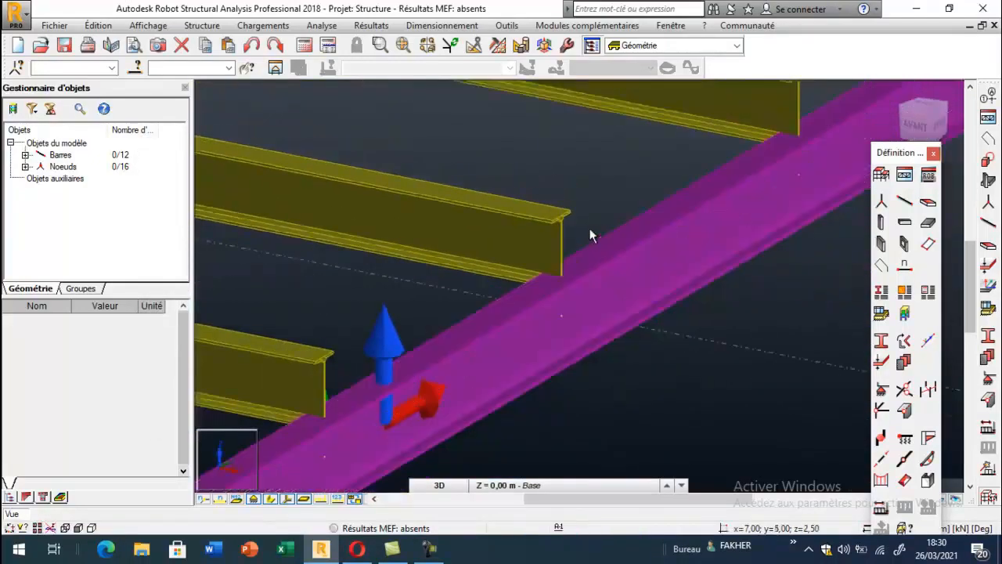
scroll(591, 225, down, 6)
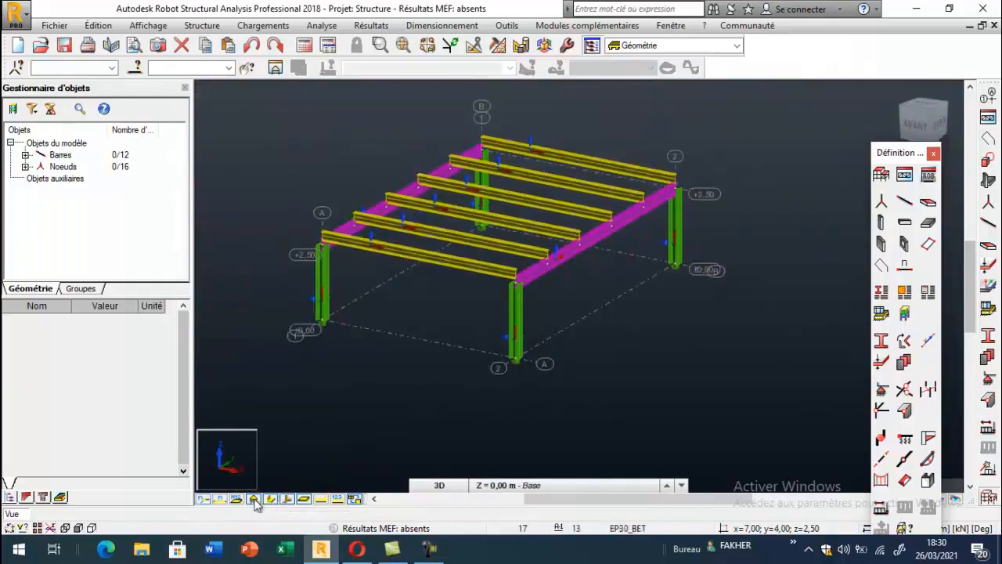
click(208, 500)
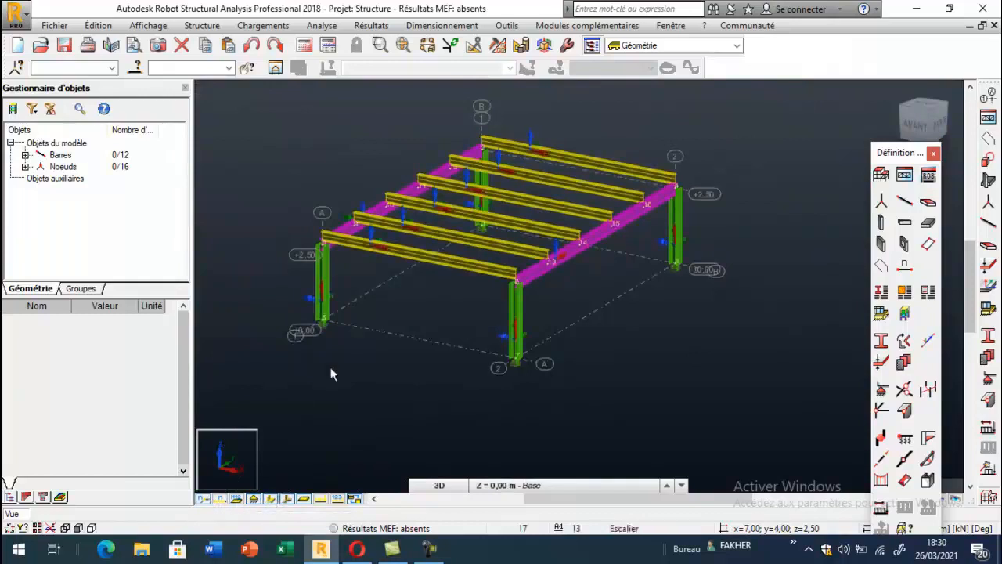
click(204, 500)
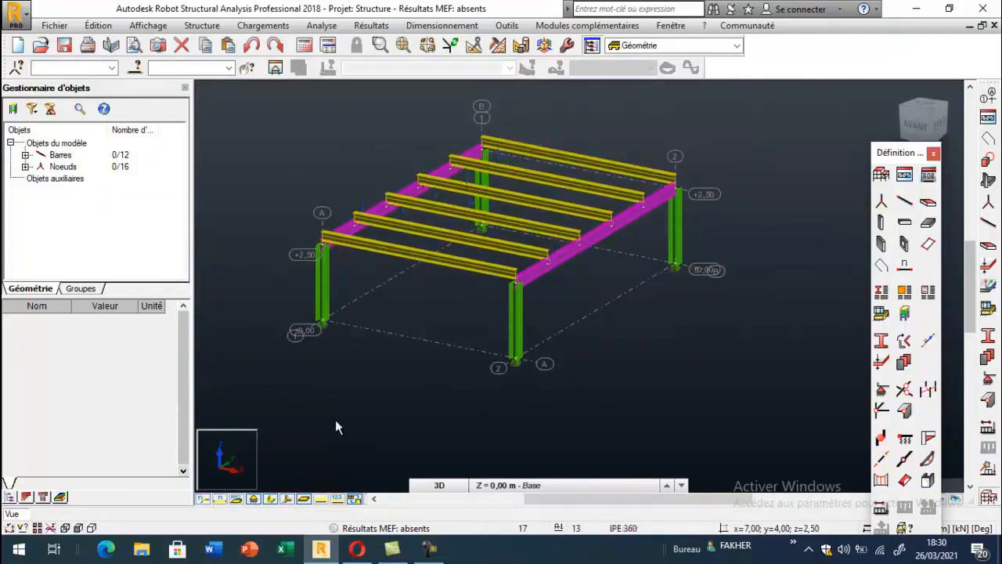
Examine how the offset secondary beams rest on the main beam near the corner column
scroll(564, 231, up, 4)
scroll(555, 212, down, 5)
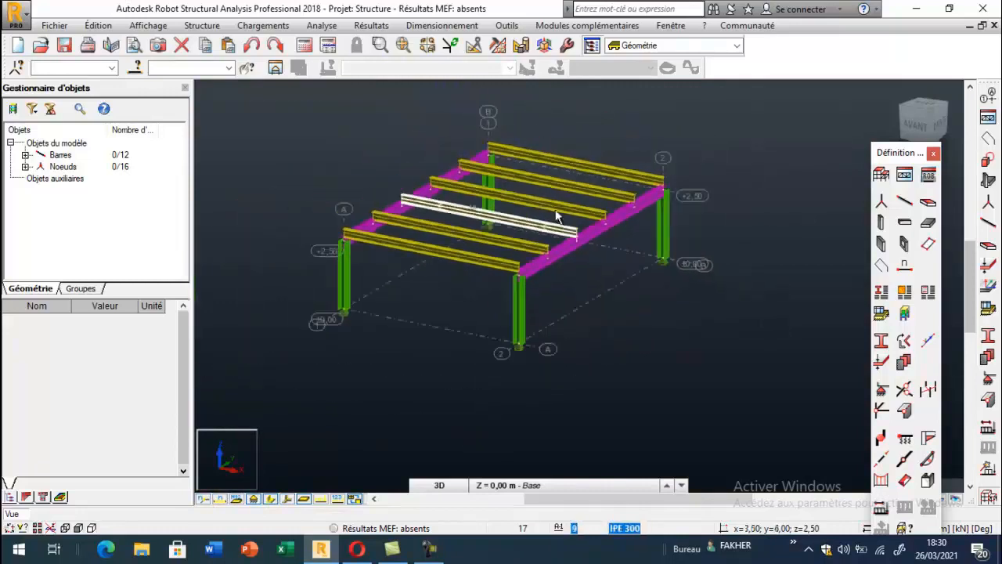
scroll(556, 215, down, 1)
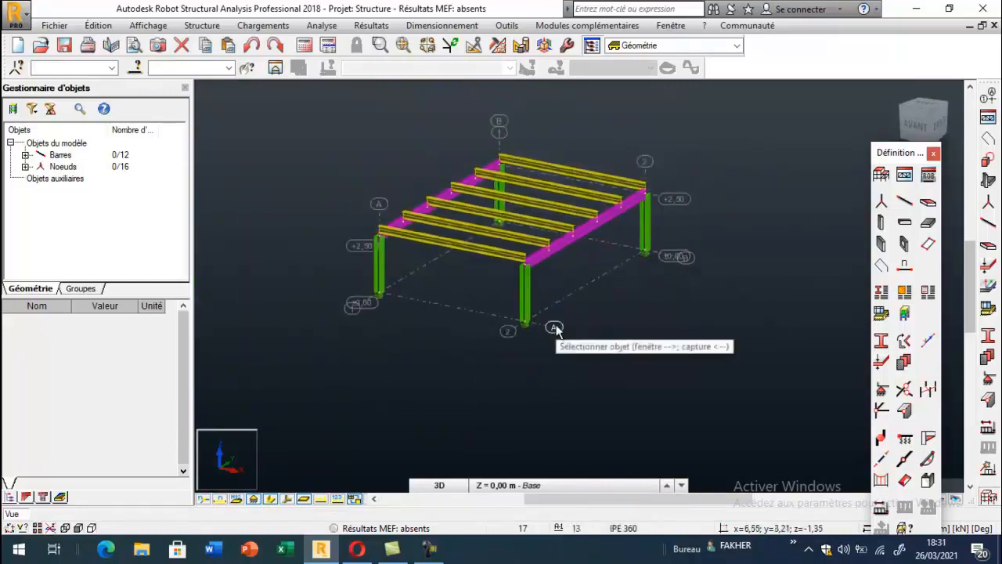
scroll(552, 258, up, 6)
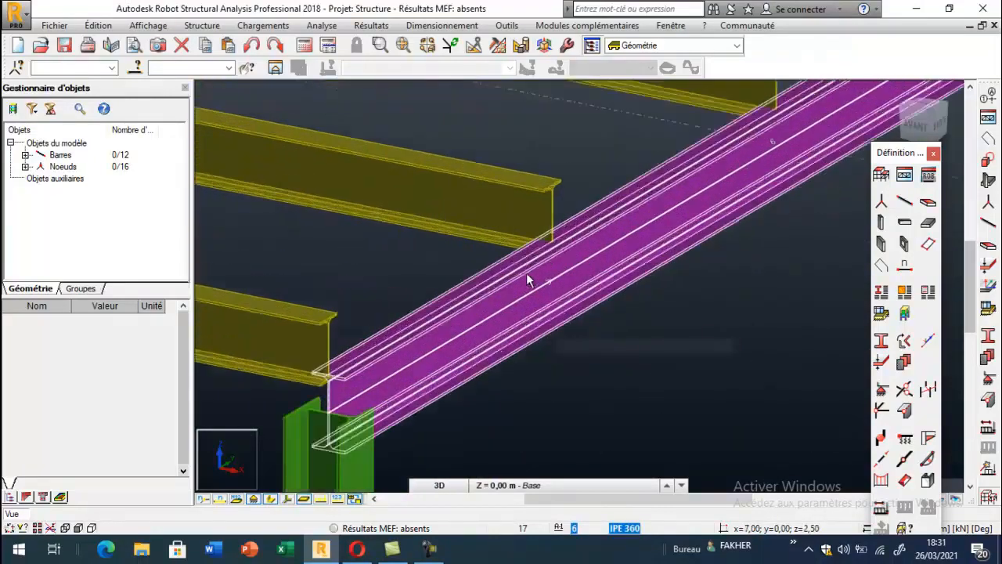
Create a cladding contour (Bardage/Face) through the four top corners of the 7 m by 10 m structure at height 2.50 m
scroll(530, 277, down, 6)
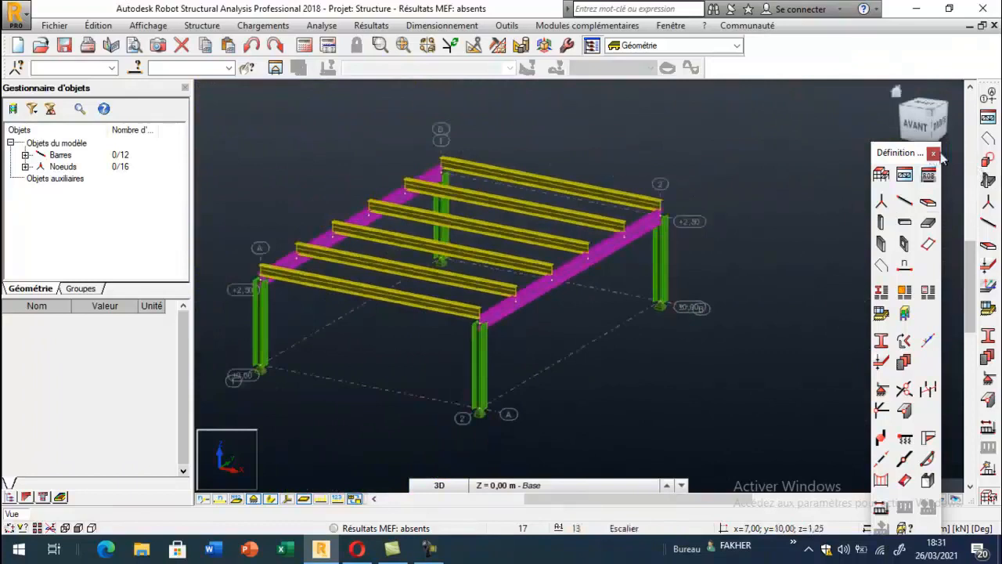
click(988, 139)
click(689, 219)
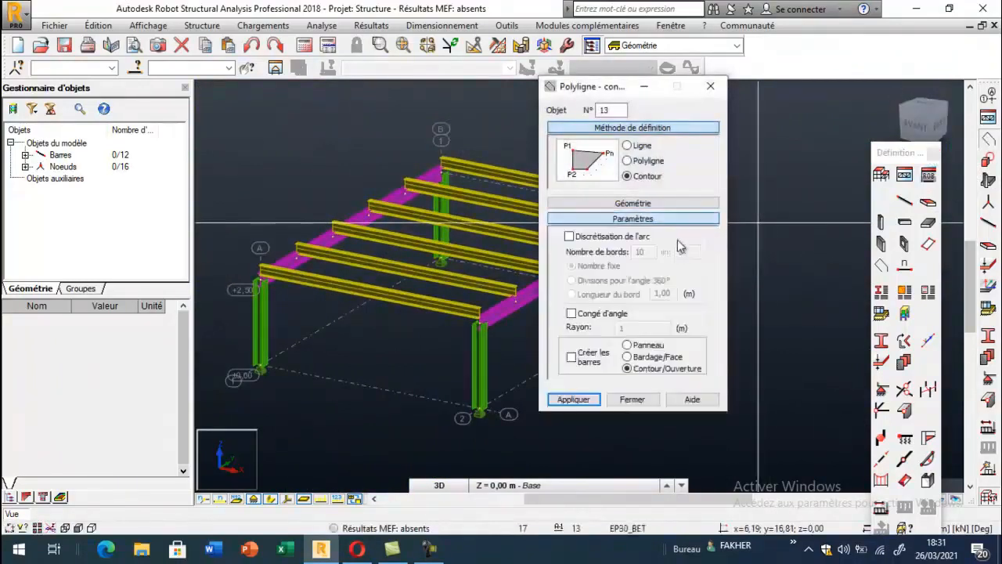
click(642, 359)
click(627, 203)
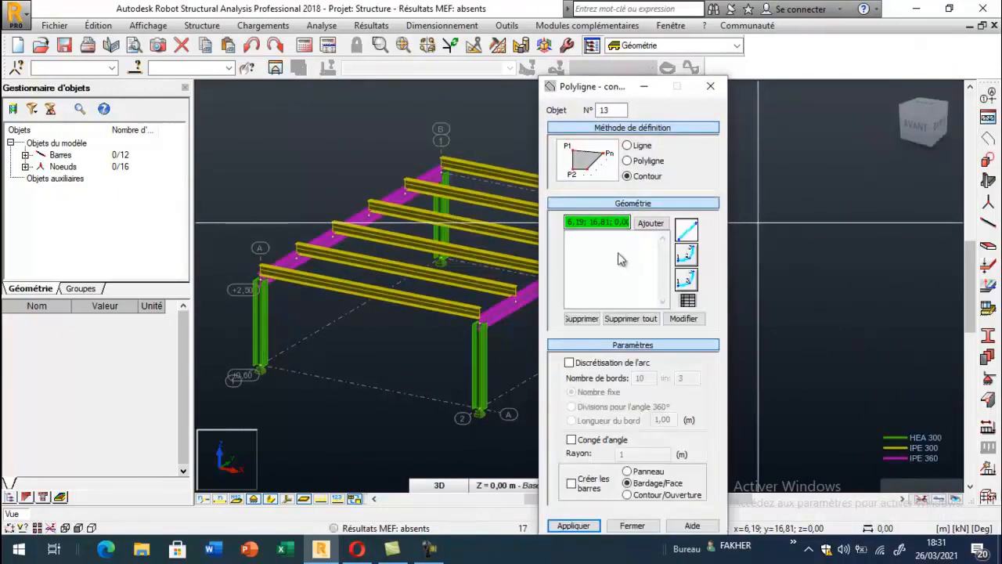
click(261, 281)
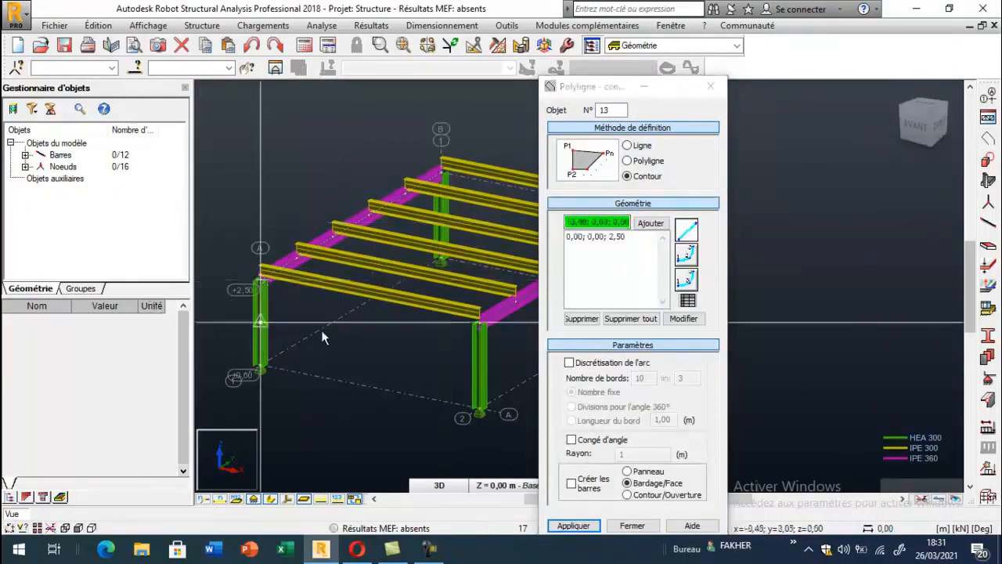
click(479, 320)
scroll(360, 344, down, 3)
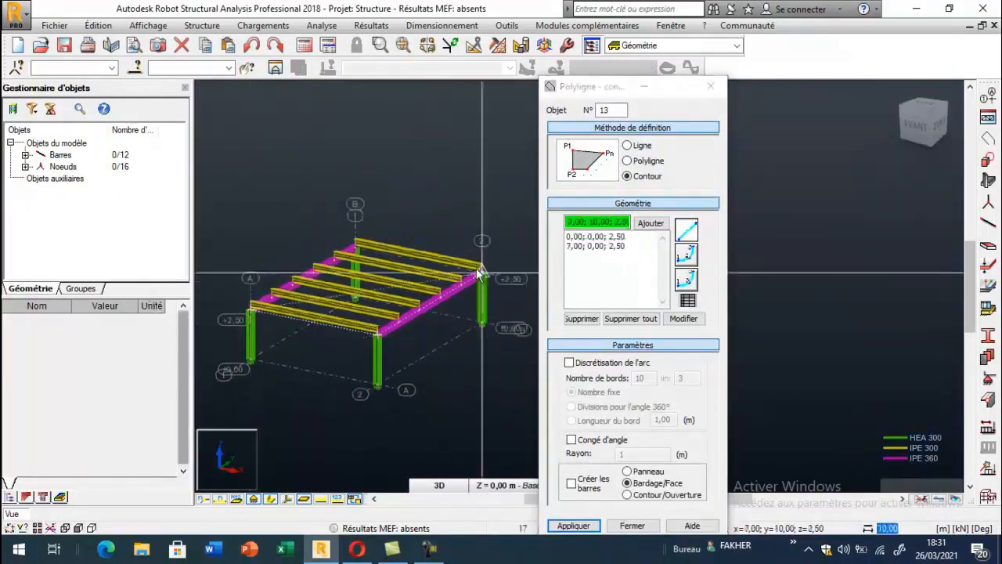
click(480, 274)
click(356, 249)
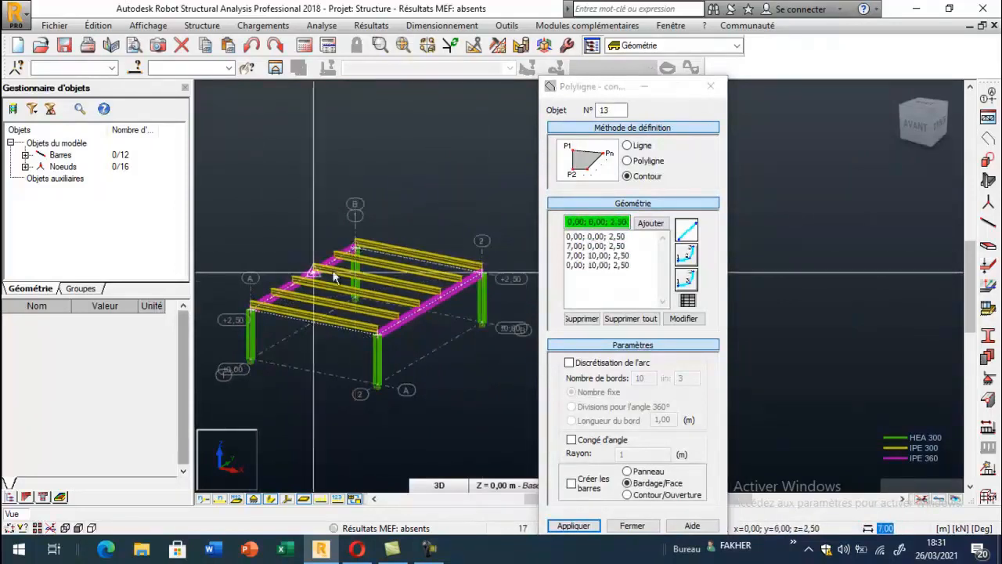
click(266, 302)
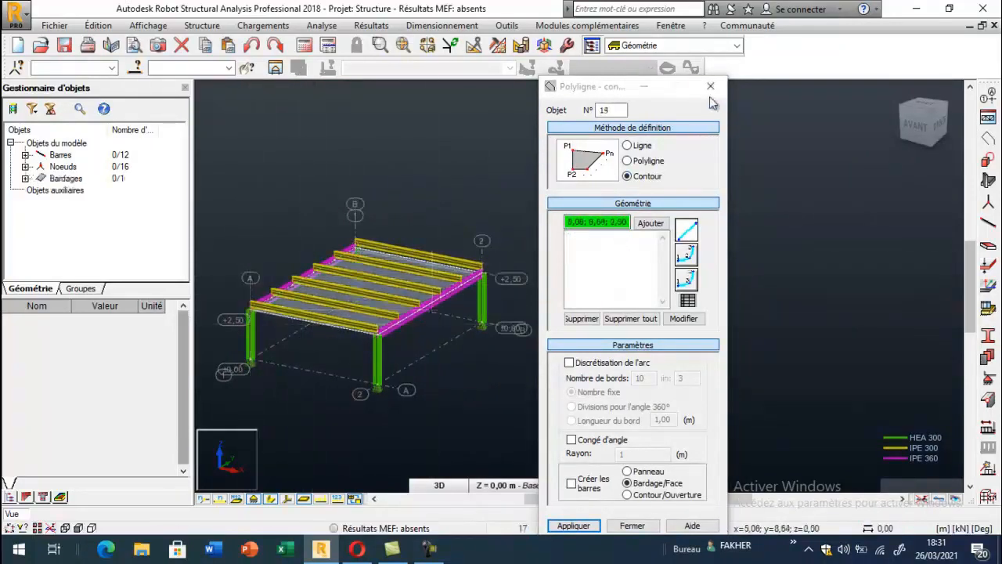
click(710, 86)
Turn on the display of the load distribution direction (Direction de répartition de la charge) for panels
scroll(713, 126, down, 3)
scroll(525, 222, up, 2)
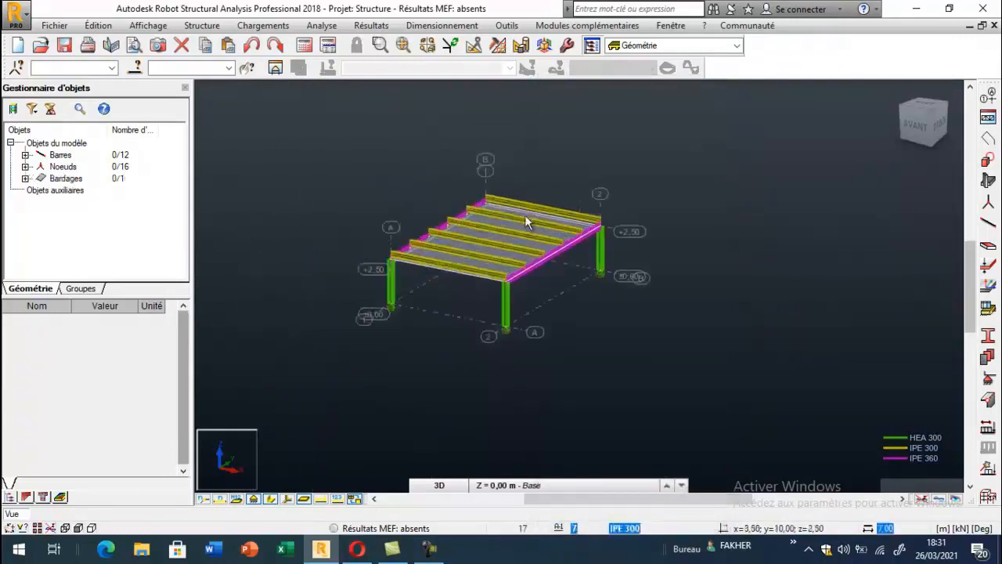
scroll(525, 222, up, 1)
click(498, 242)
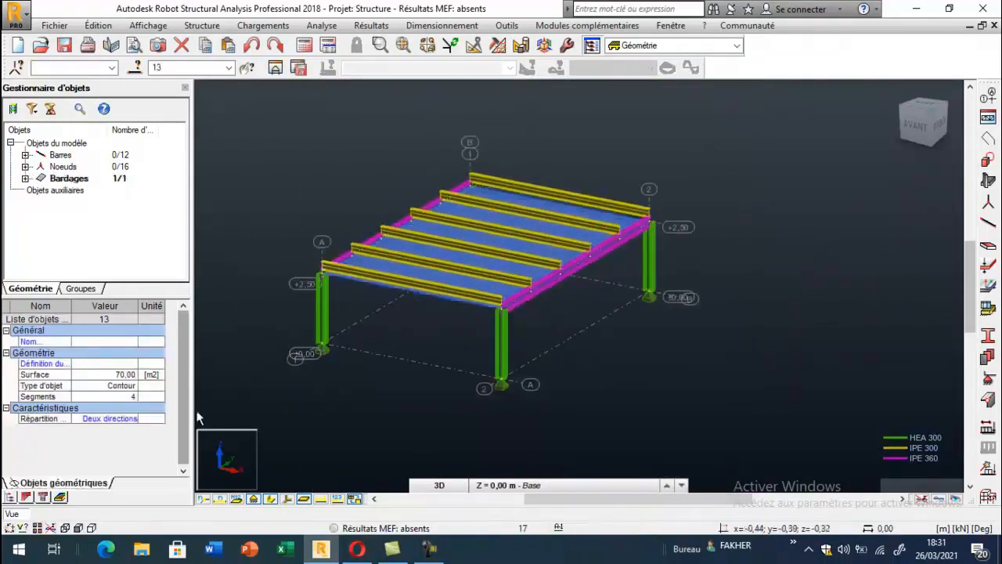
right_click(202, 172)
click(235, 324)
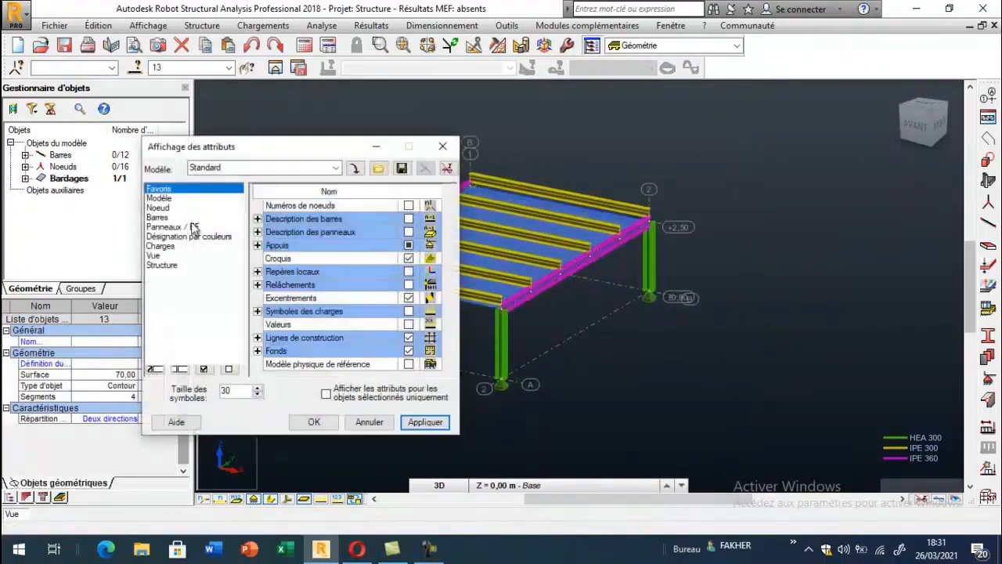
click(173, 227)
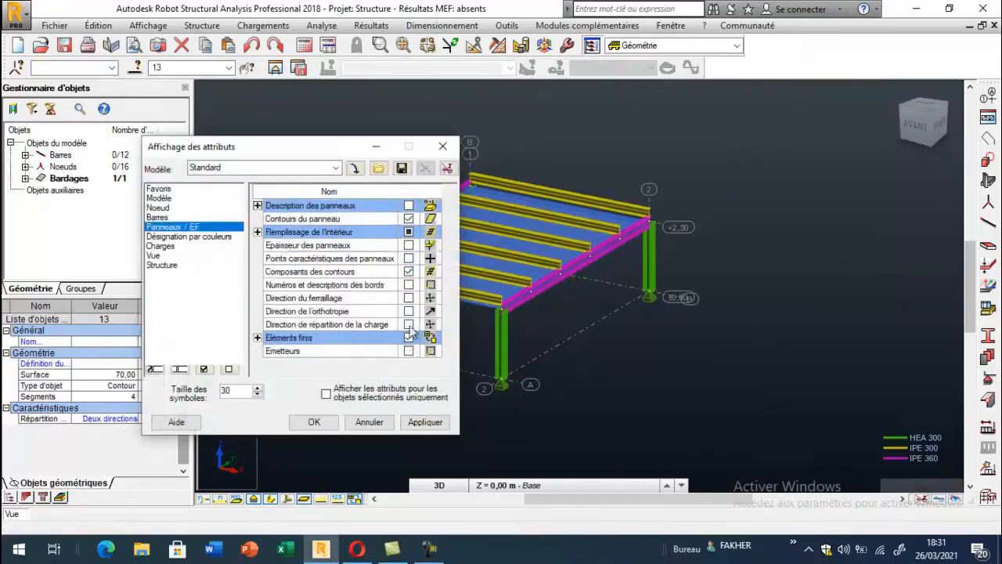
click(313, 421)
scroll(467, 245, up, 3)
scroll(465, 236, down, 1)
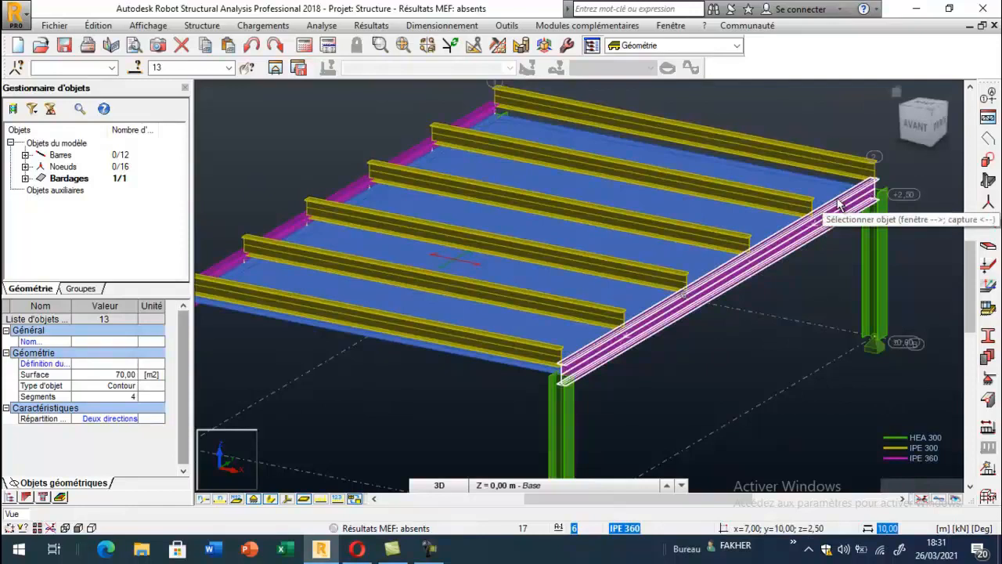
Set the cladding's load distribution to Direction X
click(461, 239)
click(498, 214)
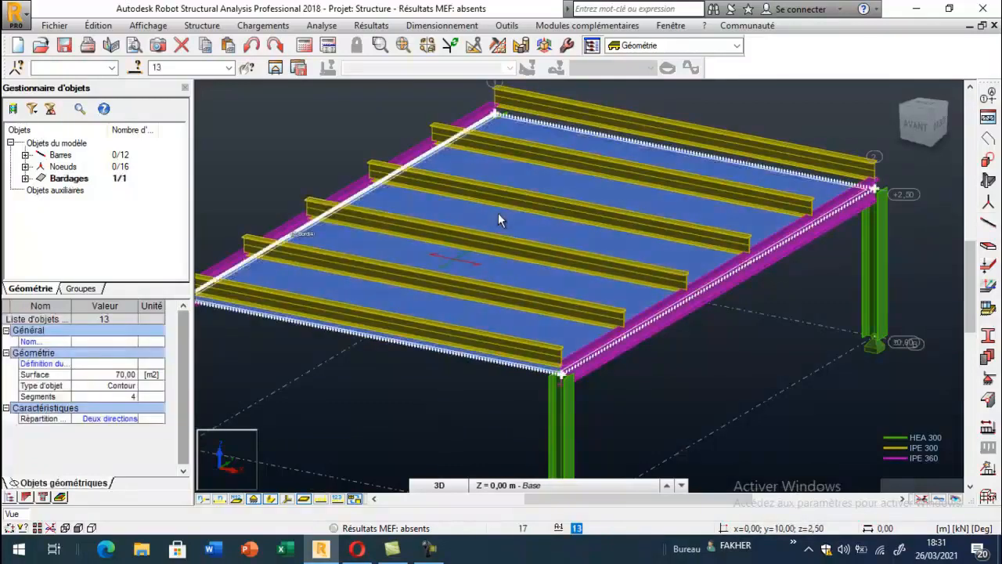
click(117, 418)
click(87, 430)
click(222, 157)
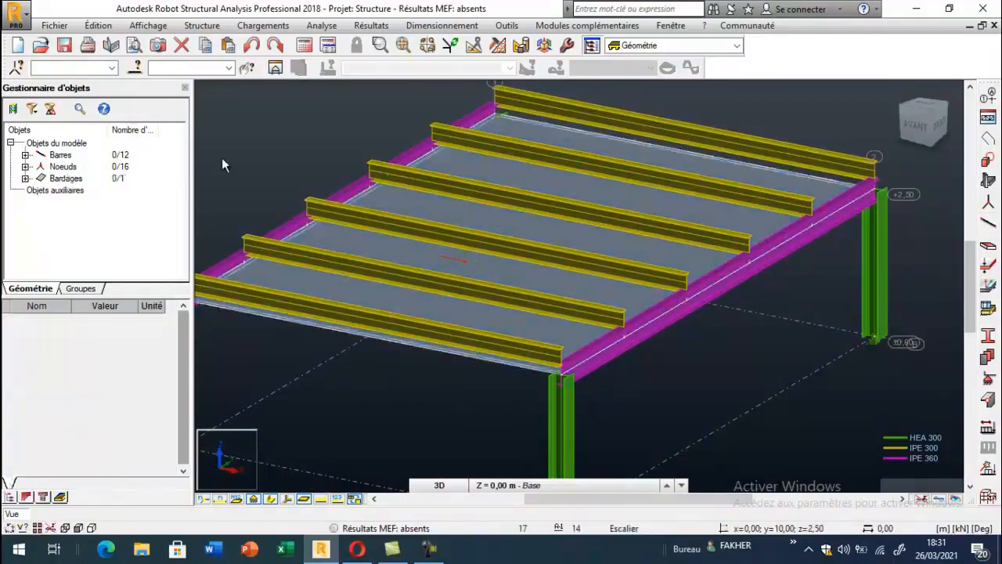
Set the cladding's load distribution to Direction Y
scroll(560, 313, down, 2)
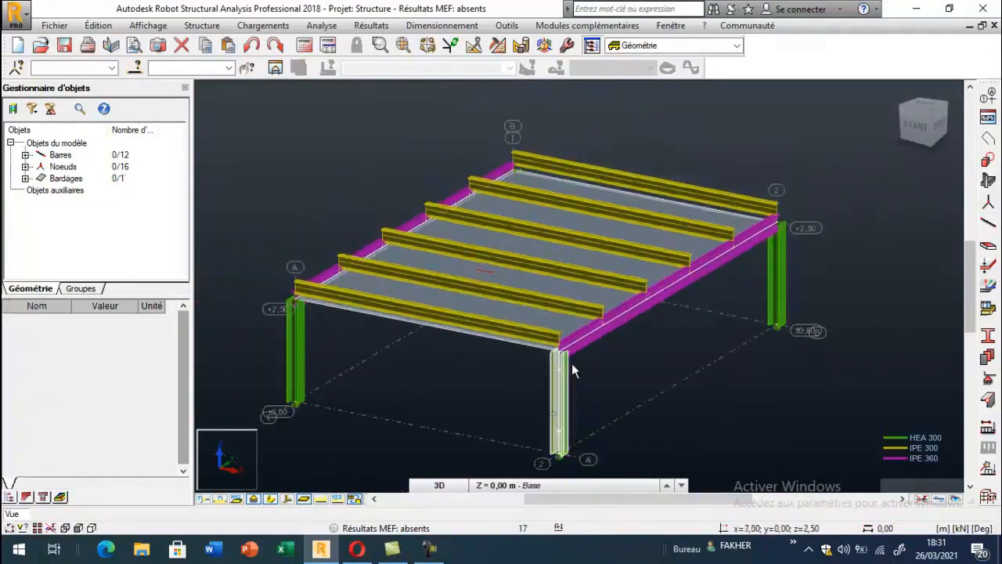
scroll(522, 307, up, 3)
click(524, 309)
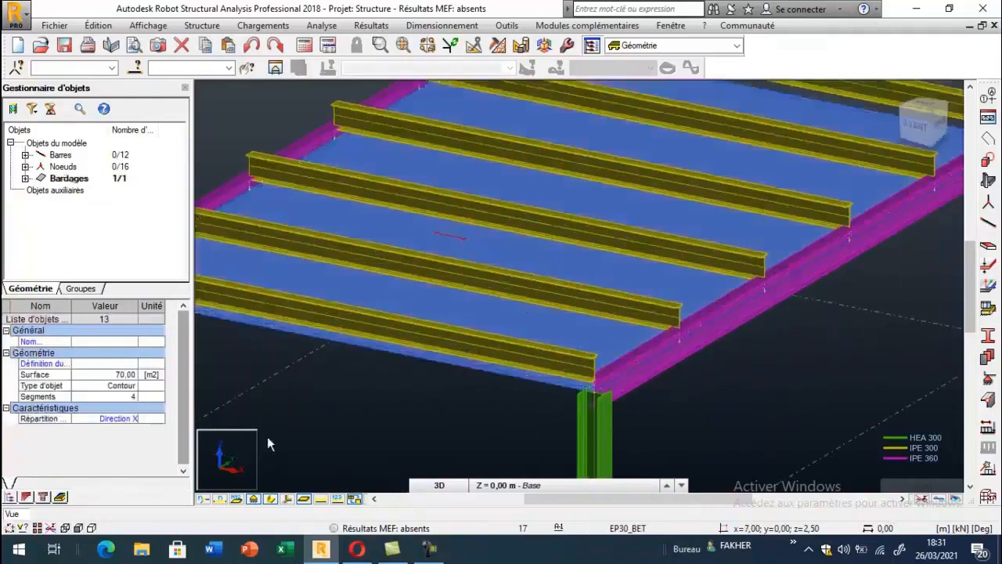
click(137, 426)
click(114, 451)
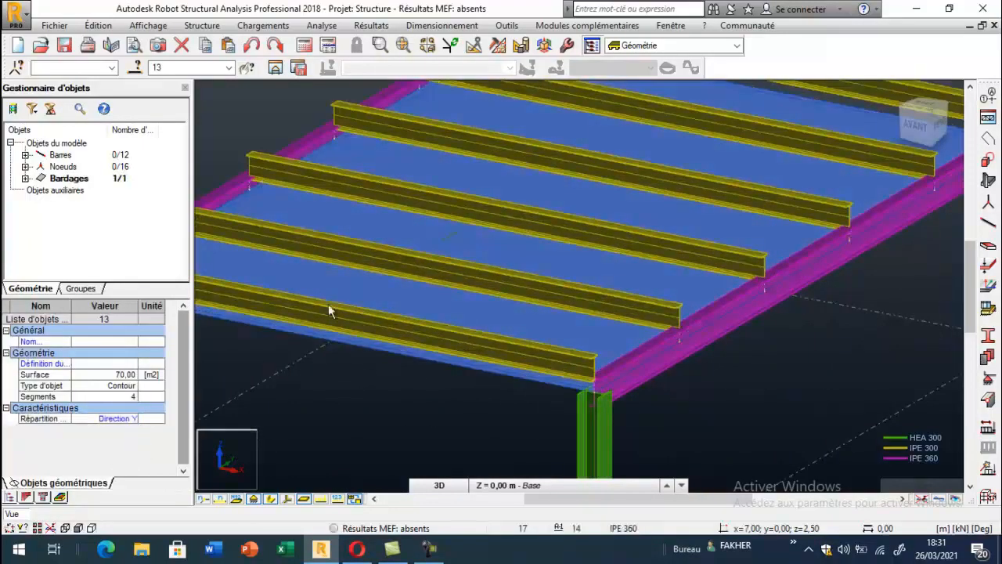
key(Escape)
scroll(543, 286, down, 3)
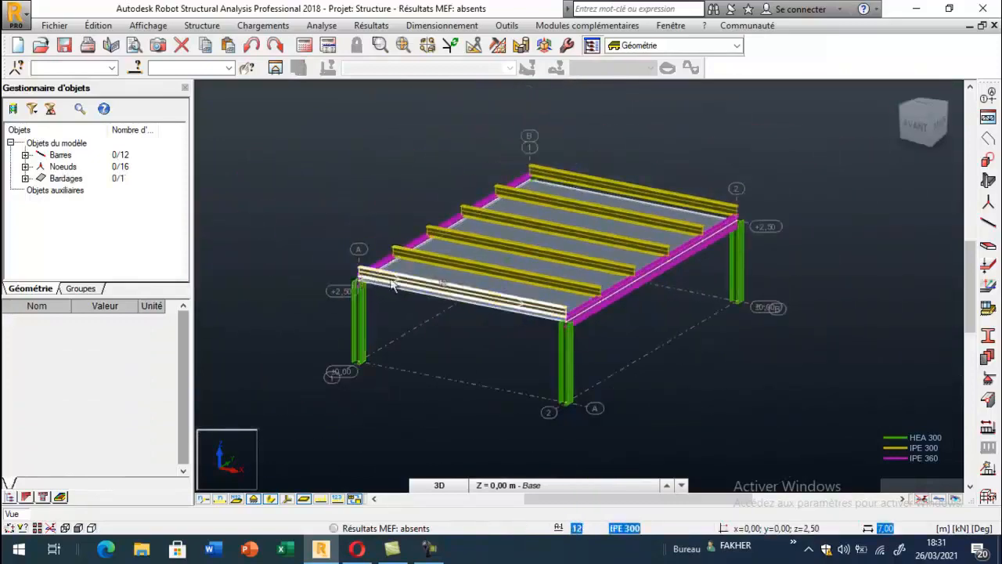
Check the available load distribution options of the cladding and keep Direction Y
scroll(575, 296, up, 3)
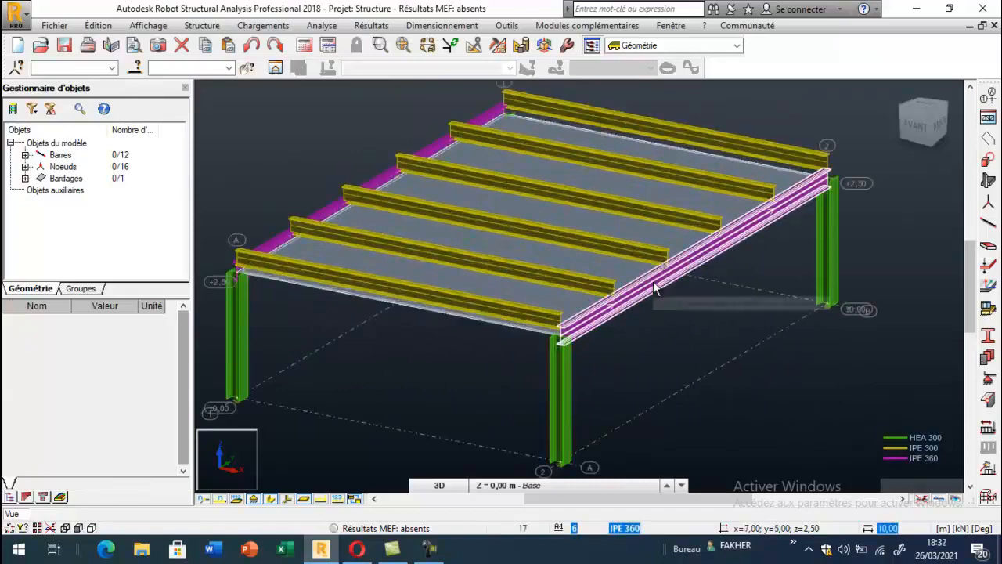
click(509, 246)
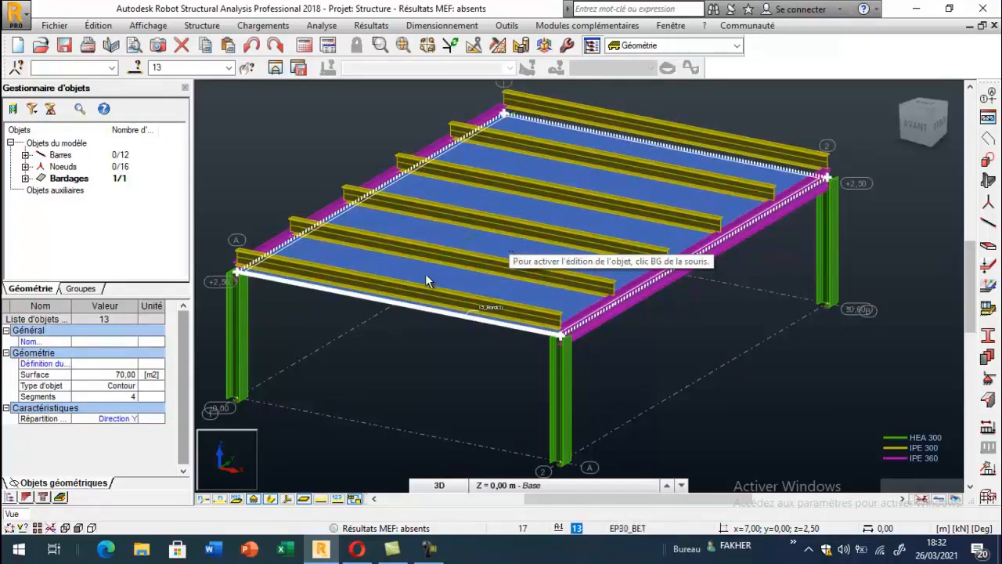
click(113, 419)
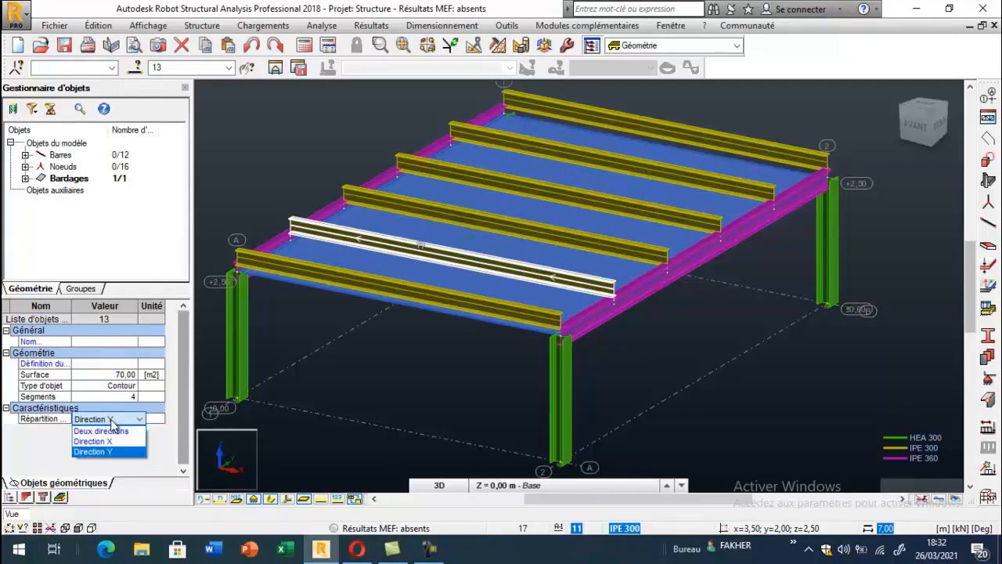
click(93, 452)
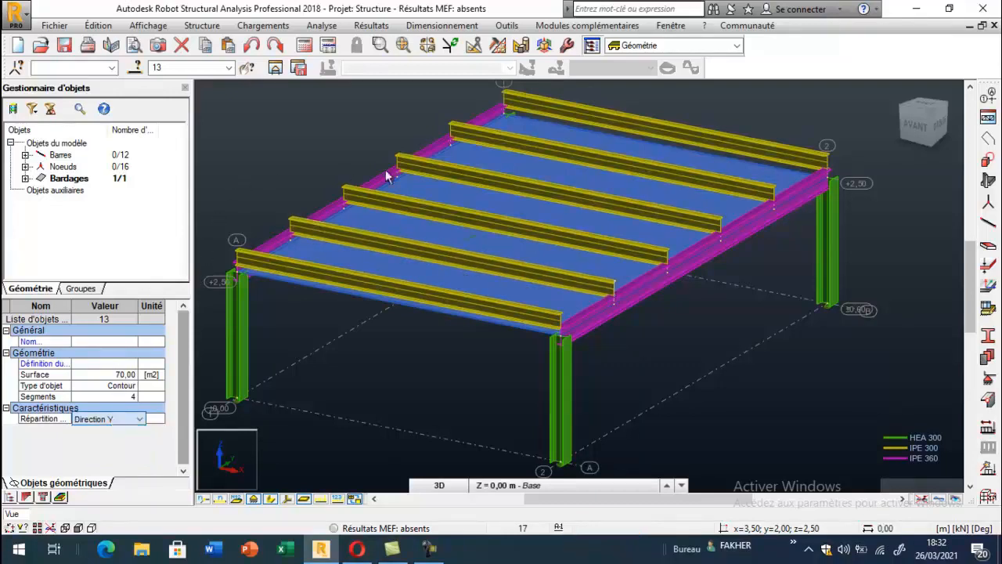
click(411, 355)
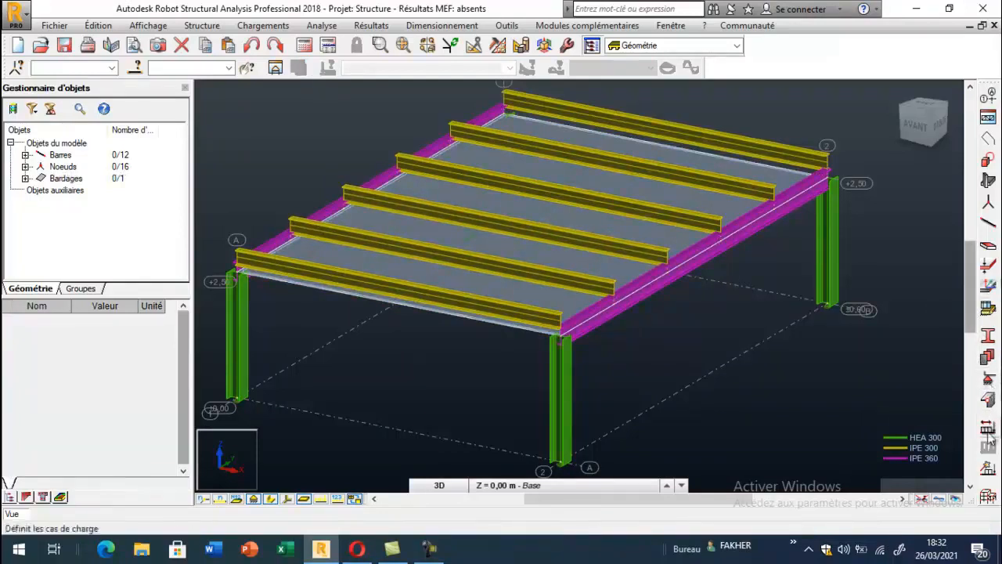
Set the force unit to daN in the job preferences (Préférences de la tâche)
click(507, 25)
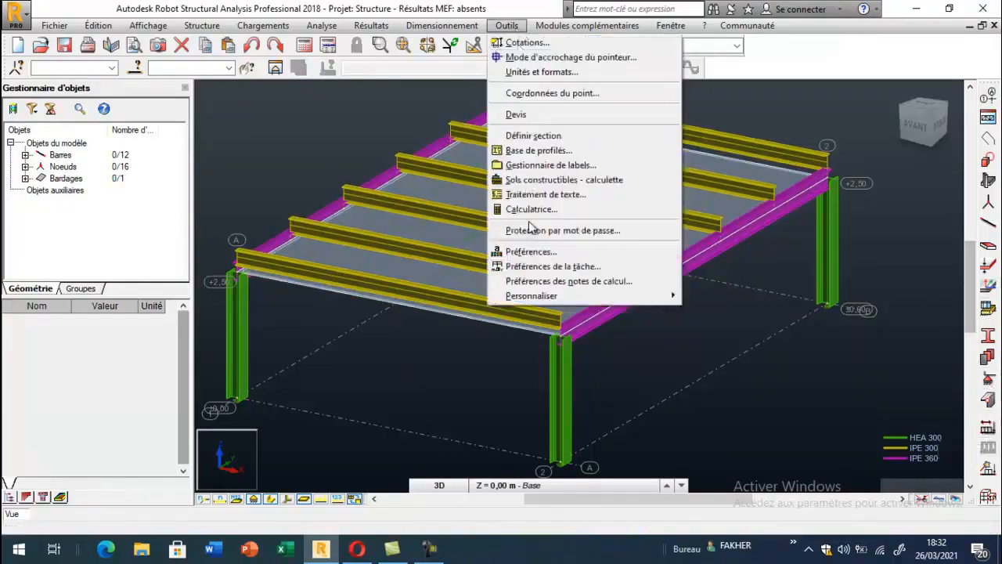
click(529, 266)
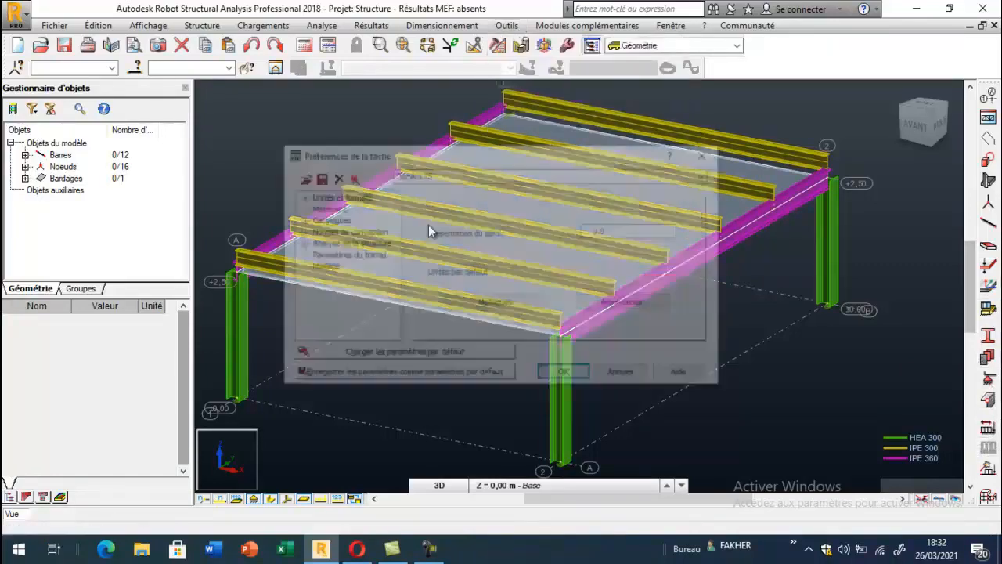
click(322, 198)
click(300, 197)
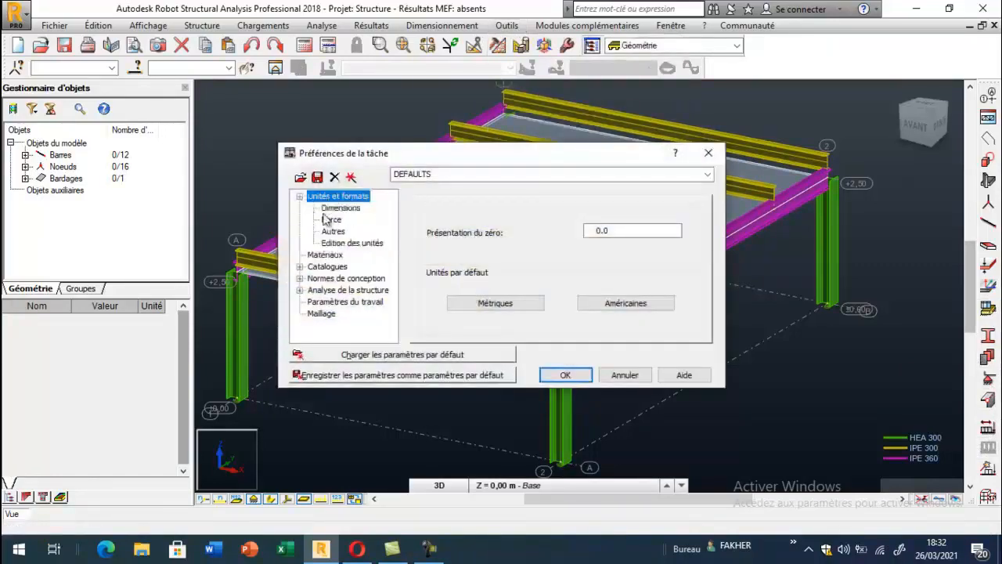
click(332, 219)
click(552, 228)
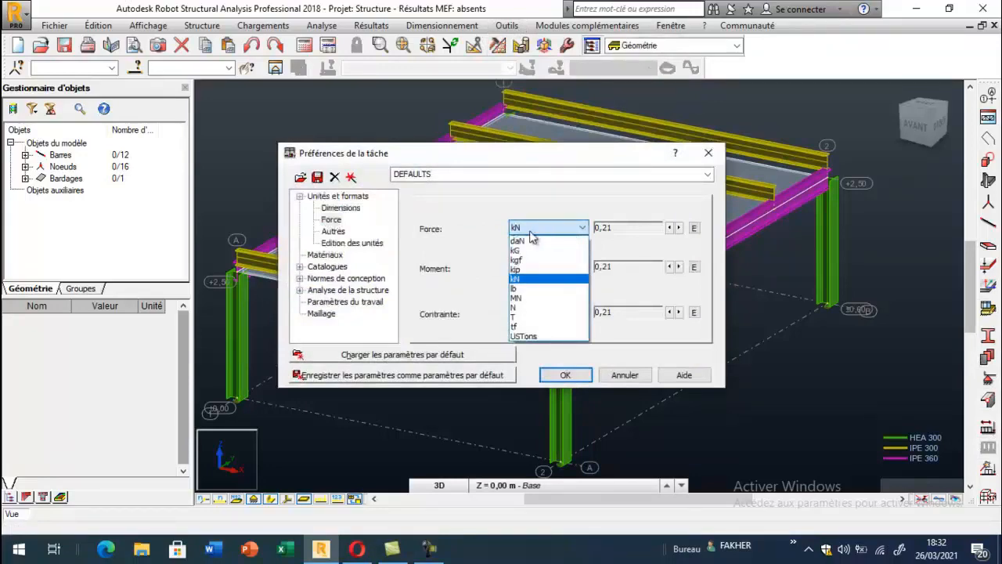
click(523, 241)
click(566, 375)
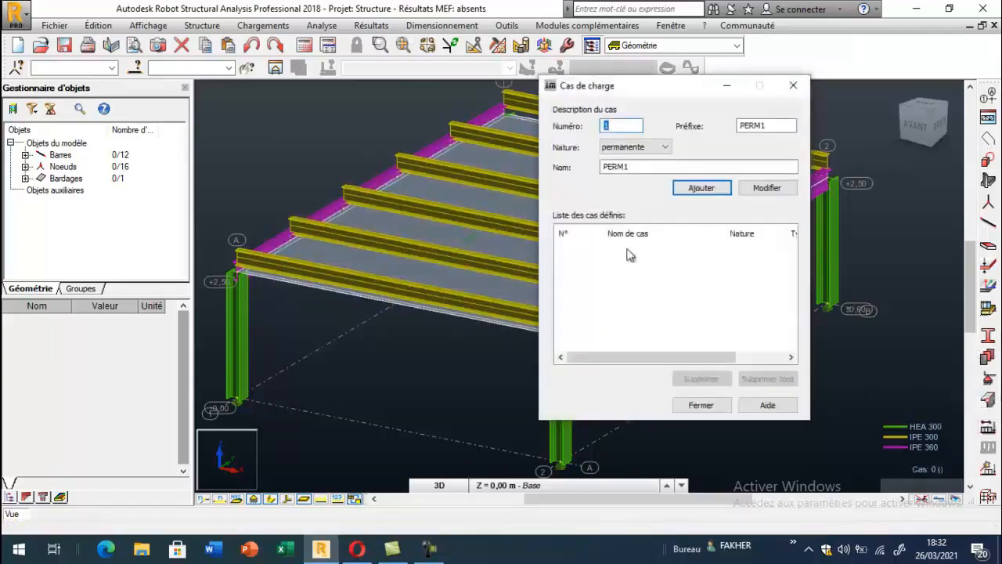
Add a load case PERM1 of permanent nature, keeping the bars' section profiles displayed in the 3D view
drag(608, 88, 92, 40)
scroll(632, 231, down, 2)
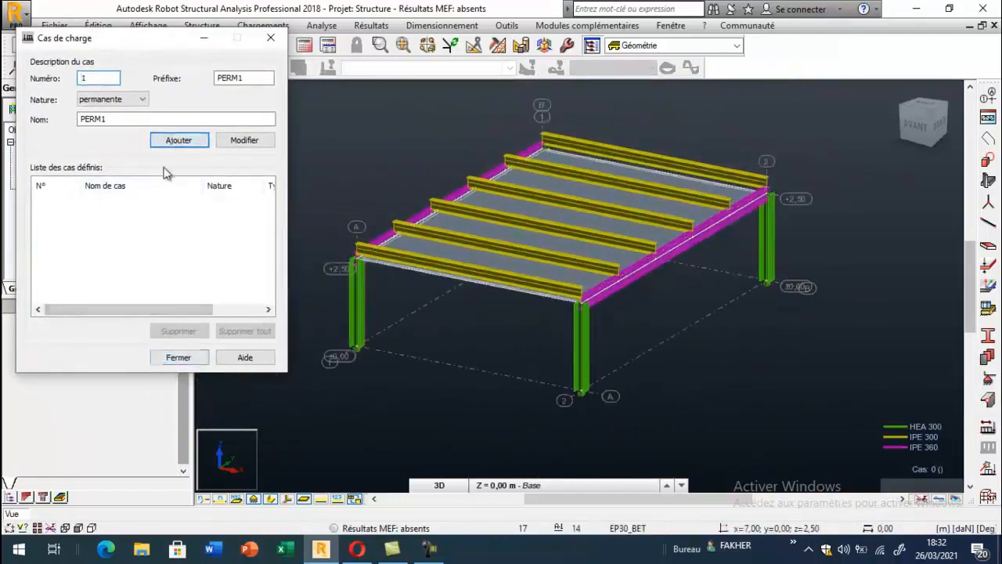
key(Return)
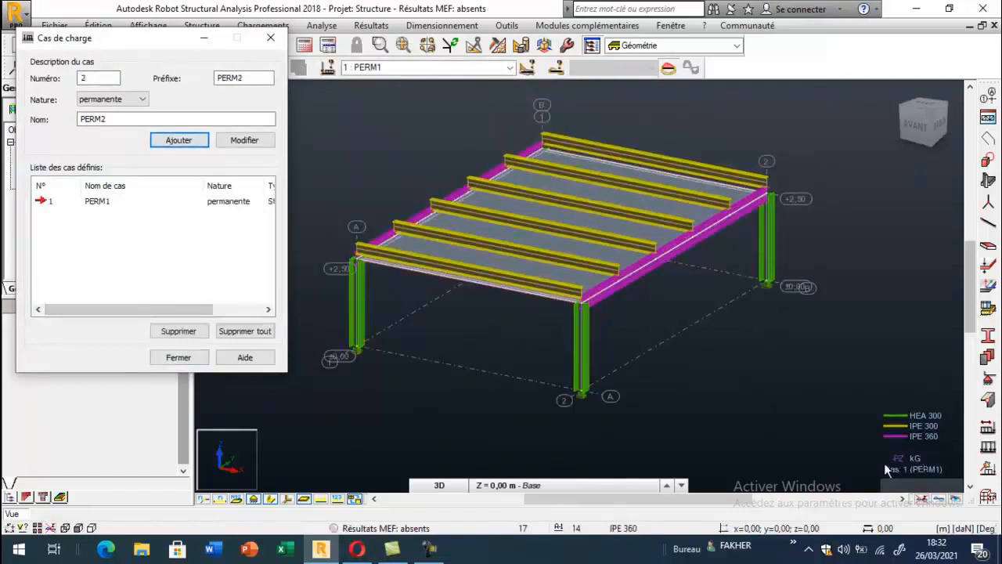
click(271, 500)
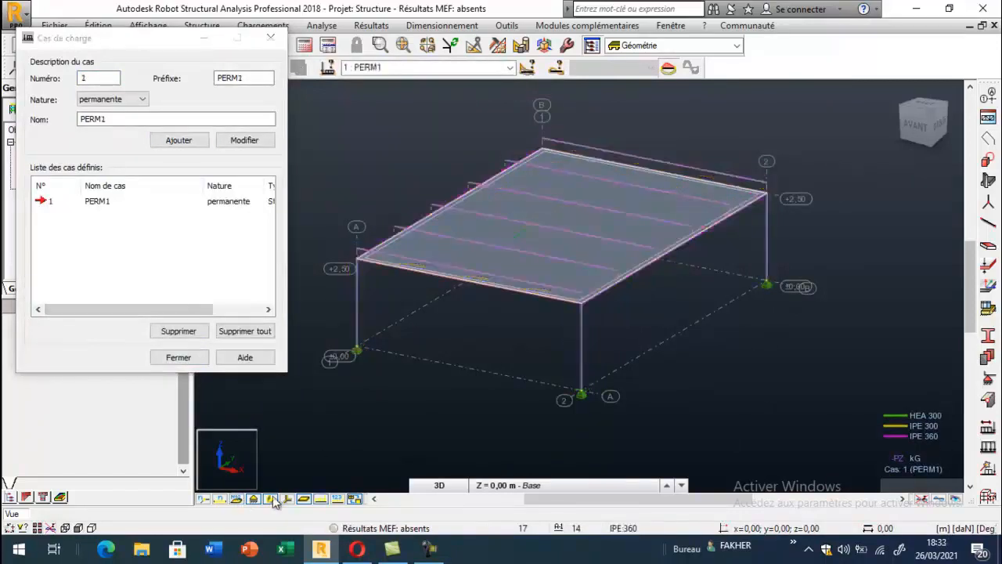
click(272, 500)
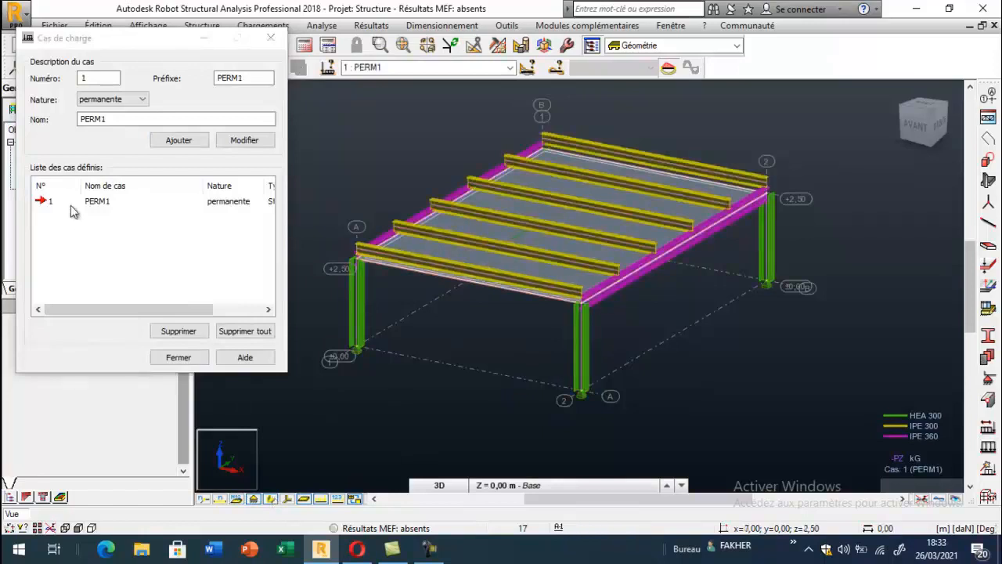
Apply a uniform surface load of -600 daN/m2 in global Z to the cladding under PERM1 and display the load values in the view
click(989, 428)
click(835, 147)
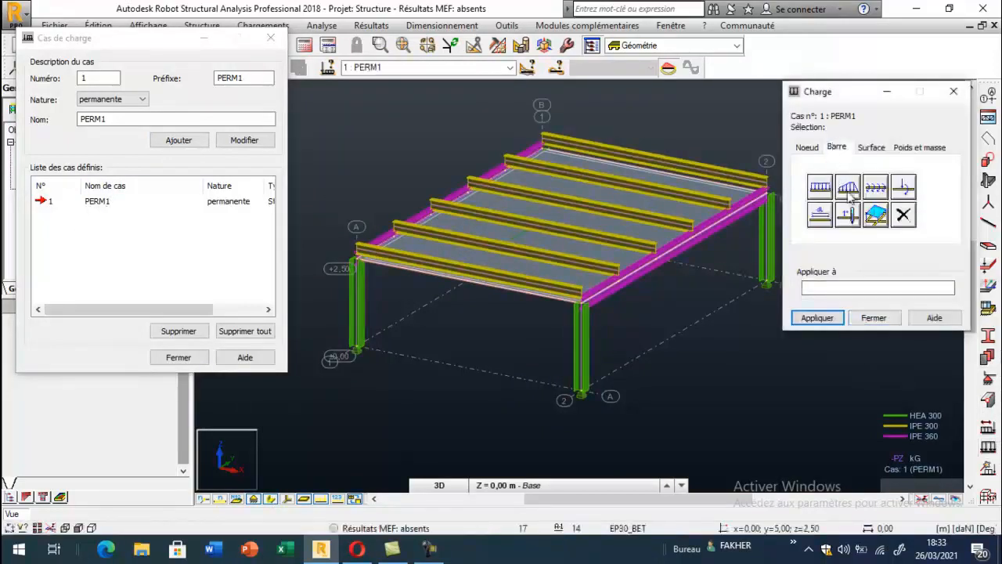
click(871, 148)
click(820, 188)
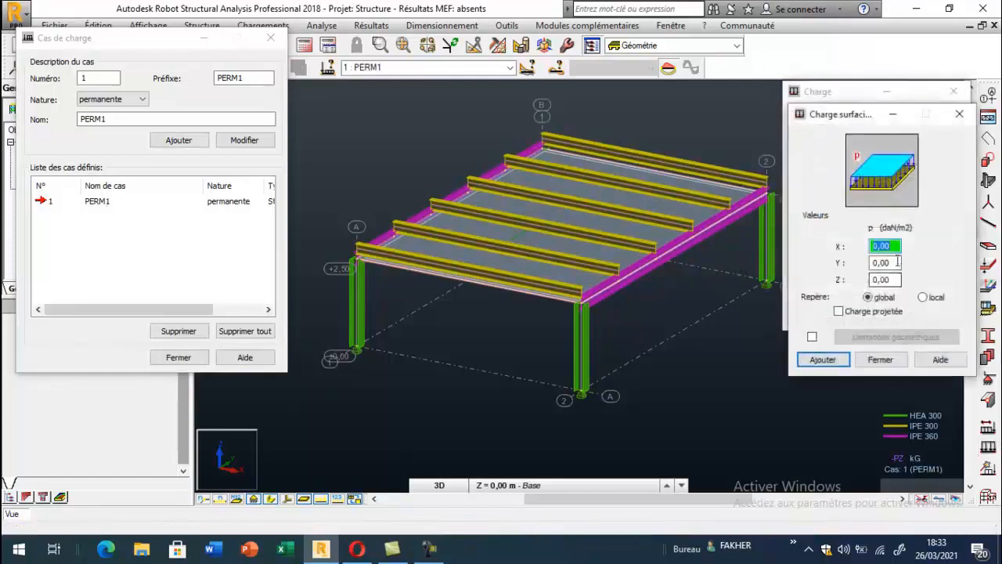
click(891, 279)
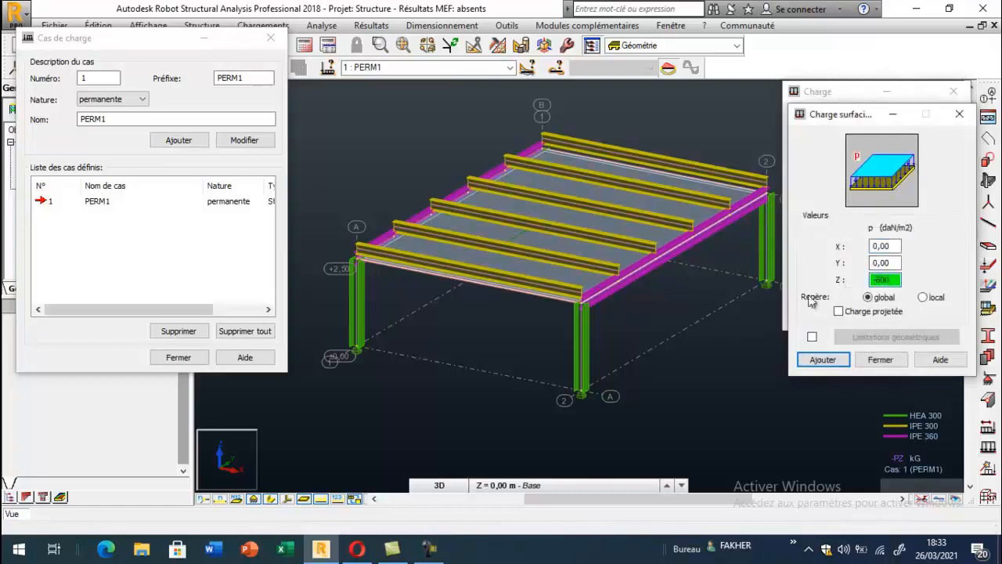
click(822, 360)
scroll(574, 280, up, 3)
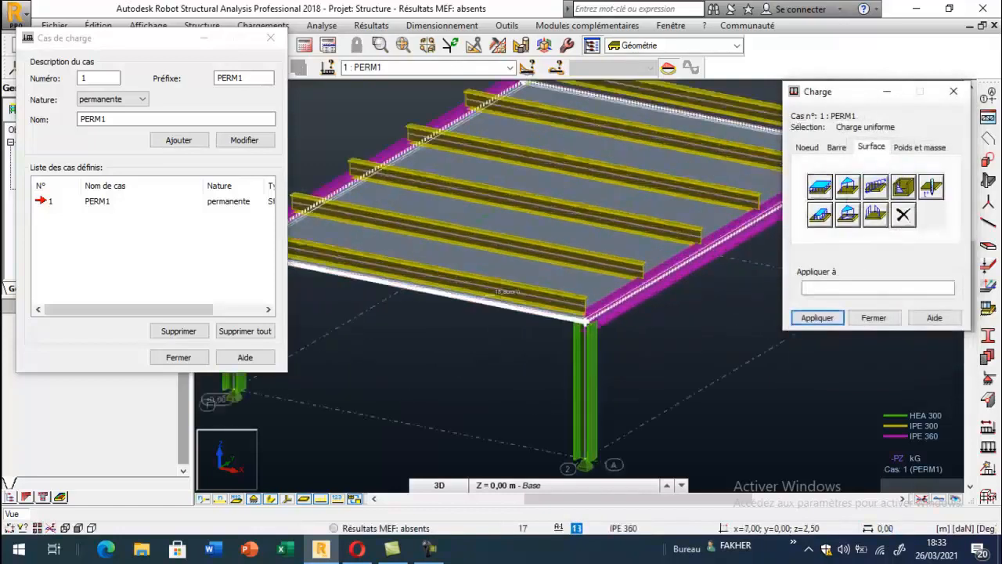
scroll(574, 279, down, 3)
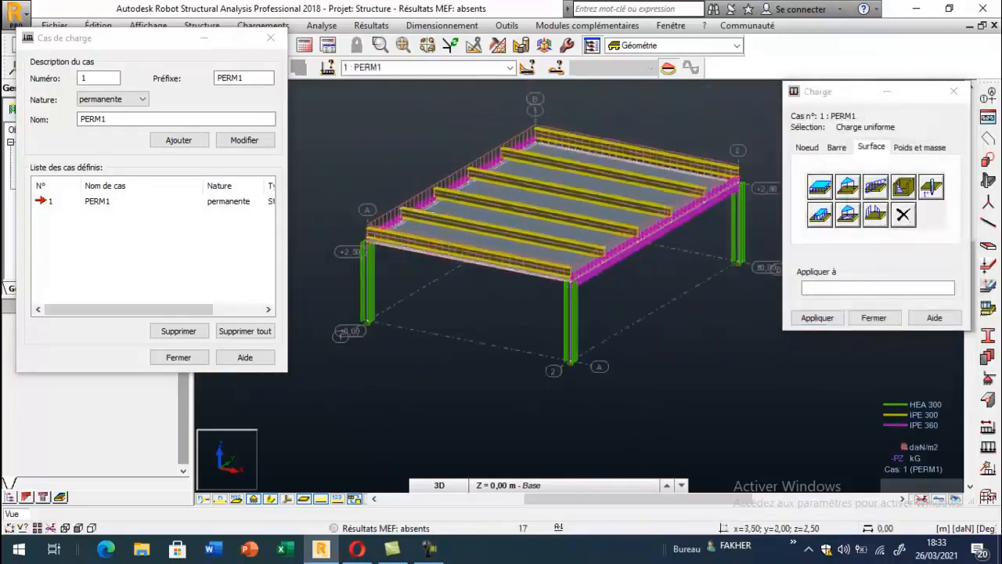
click(336, 500)
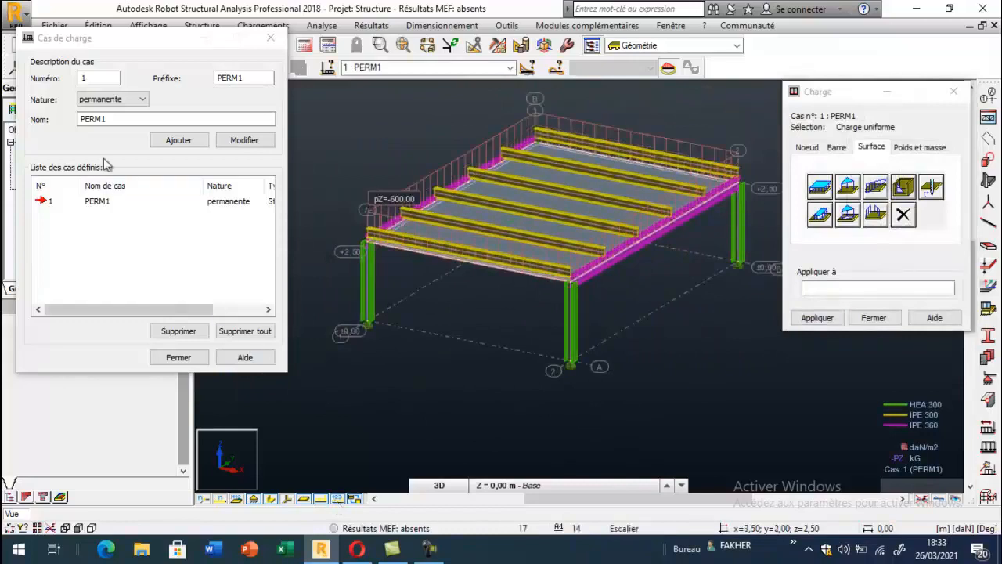
Add load case EXPL1 of nature d'exploitation and apply a uniform surface load of -400 daN/m2 in global Z to the cladding
click(129, 108)
click(105, 121)
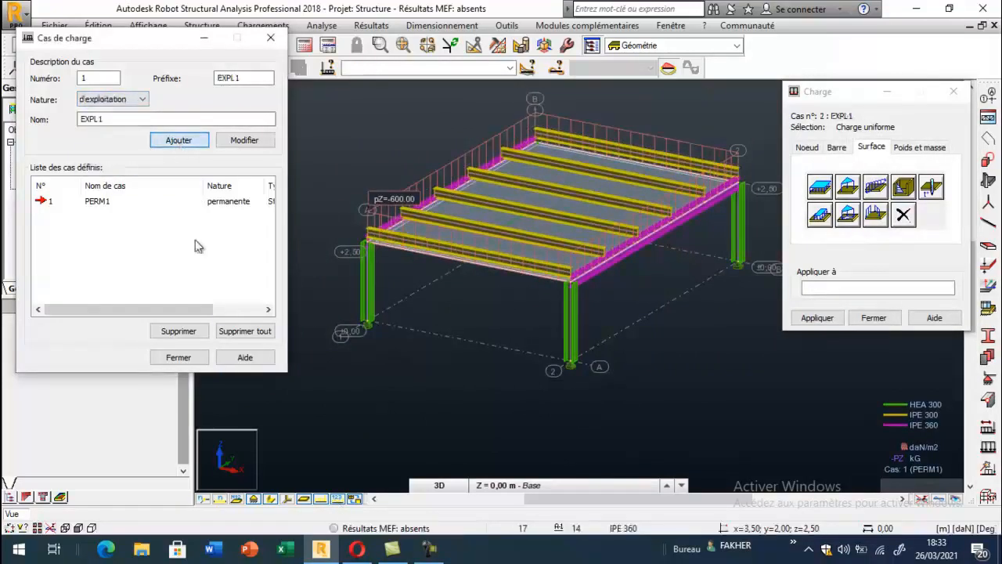
click(823, 188)
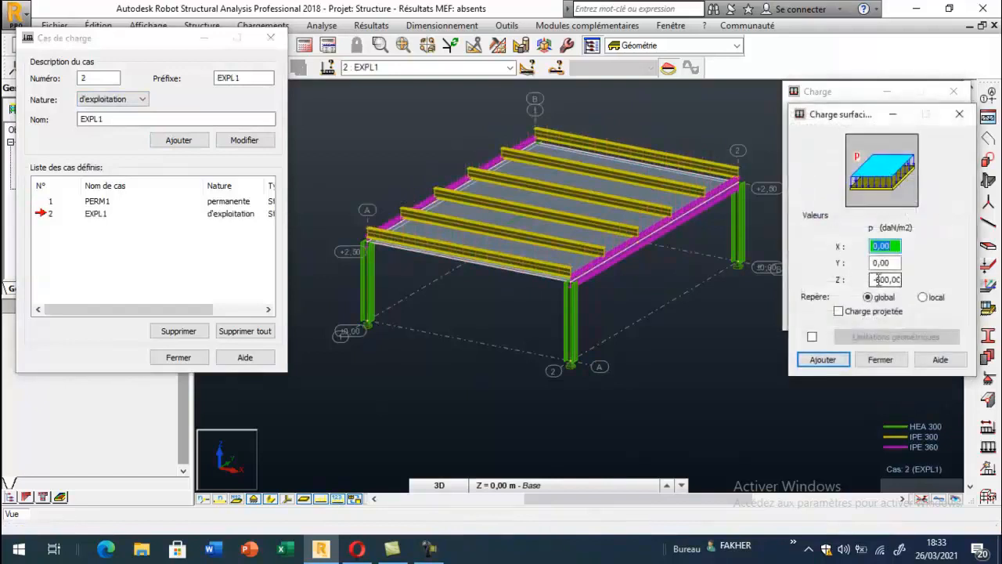
drag(877, 279, 911, 280)
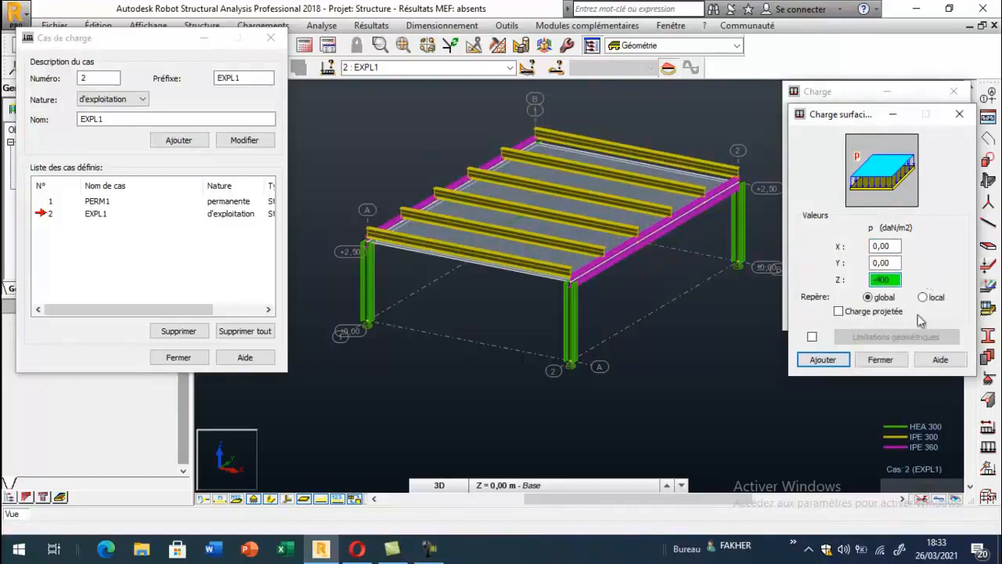
click(826, 359)
scroll(572, 227, up, 2)
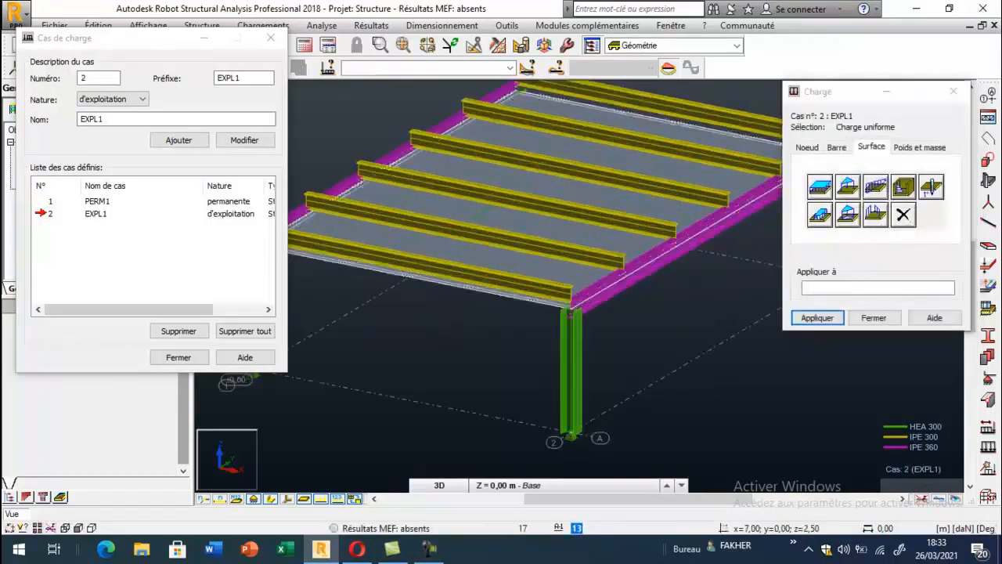
click(815, 317)
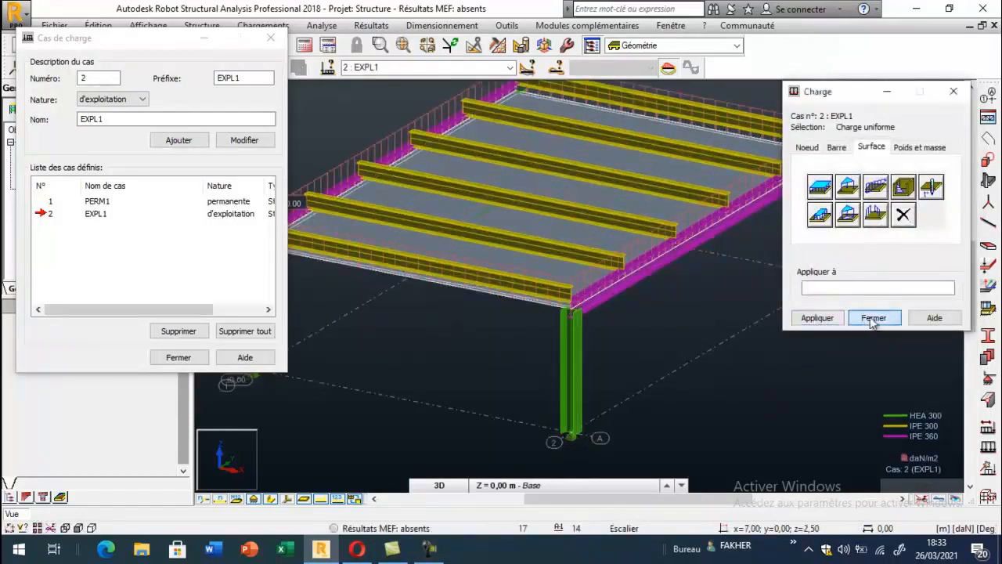
Finish defining loads and load cases, and run the calculation of the structure
click(874, 317)
click(196, 356)
scroll(363, 273, down, 4)
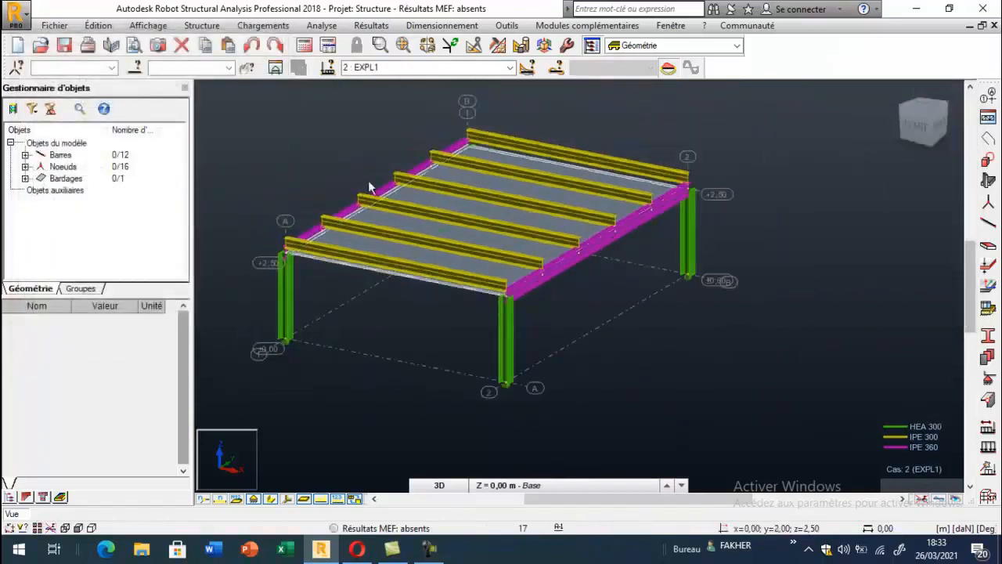
click(304, 44)
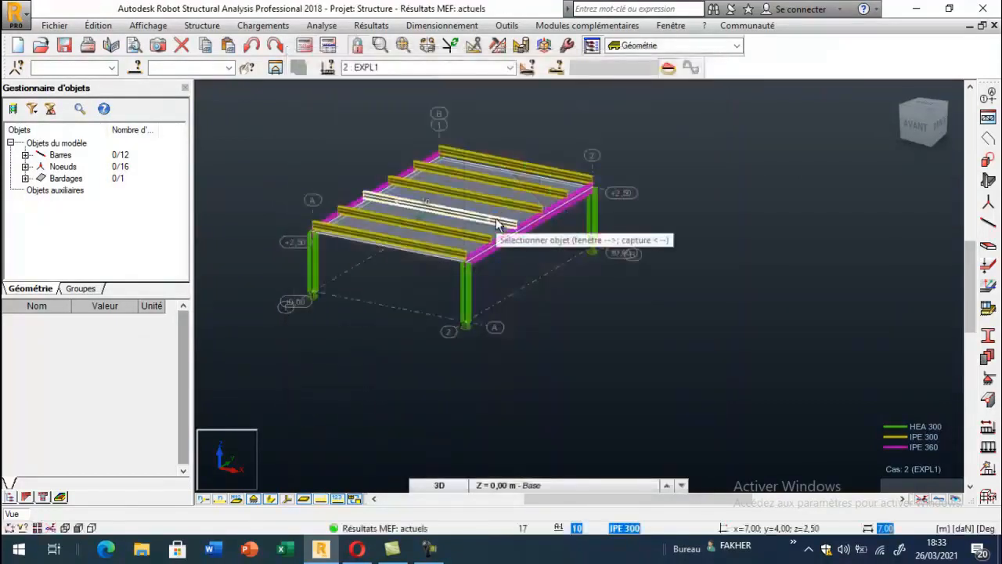
click(263, 25)
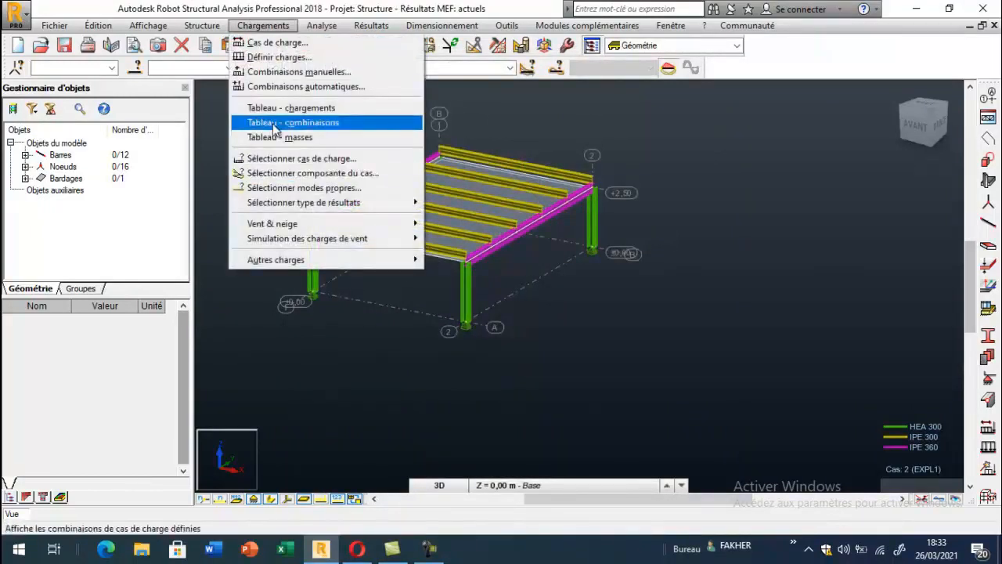
click(286, 71)
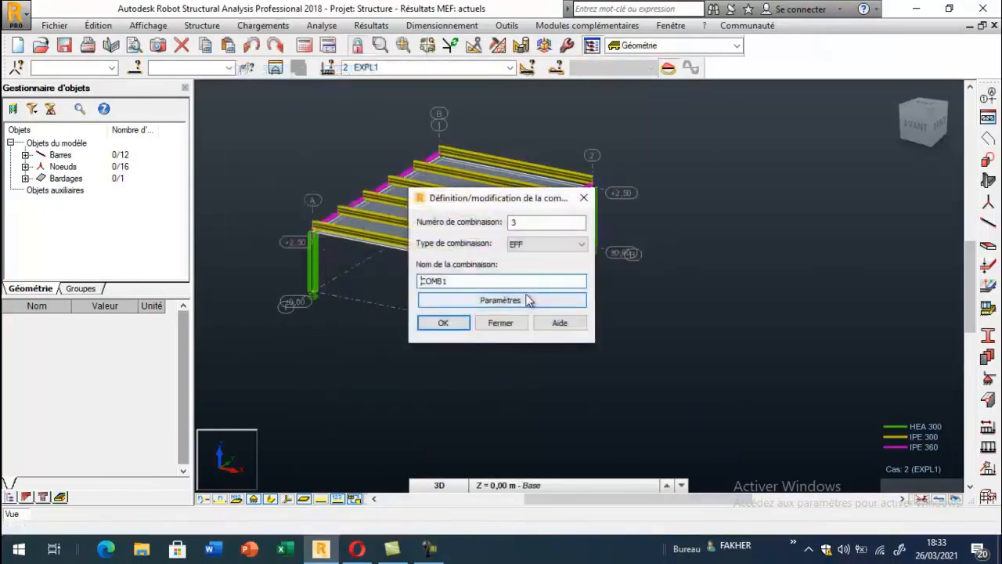
click(584, 198)
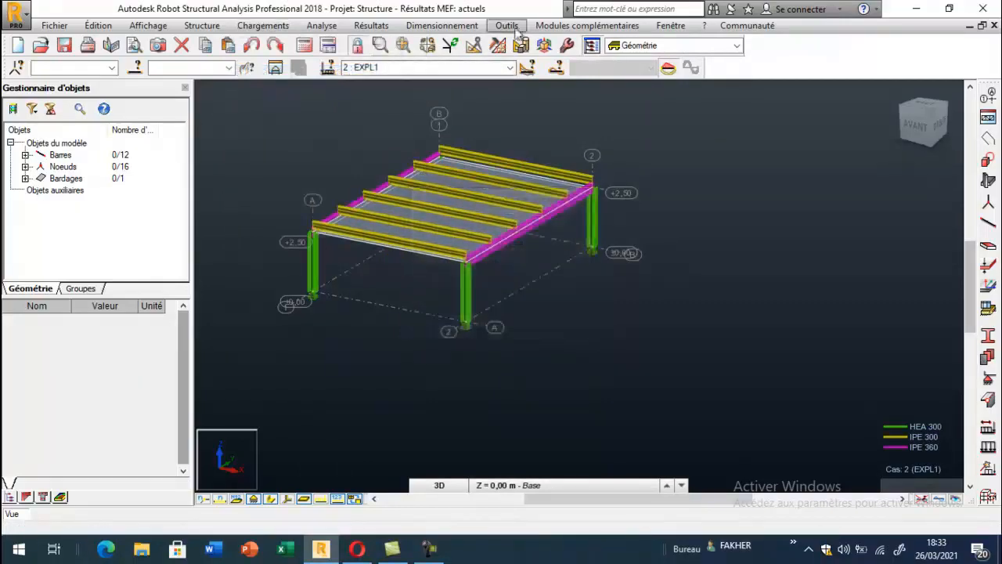
Set the reinforced concrete (Béton armé) design code to BAEL 91 mod. 99 in the job preferences
click(509, 26)
click(518, 267)
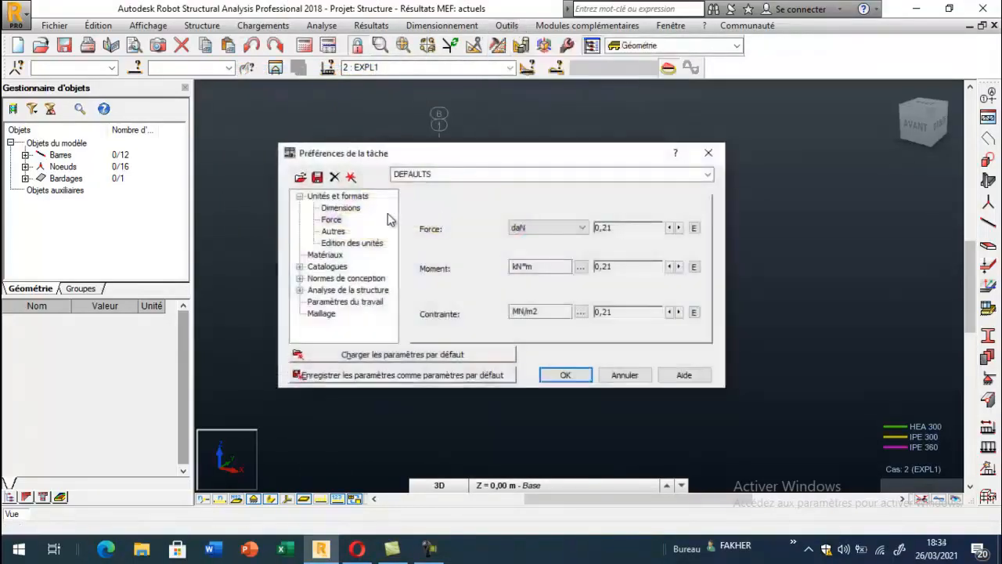
click(300, 278)
click(328, 279)
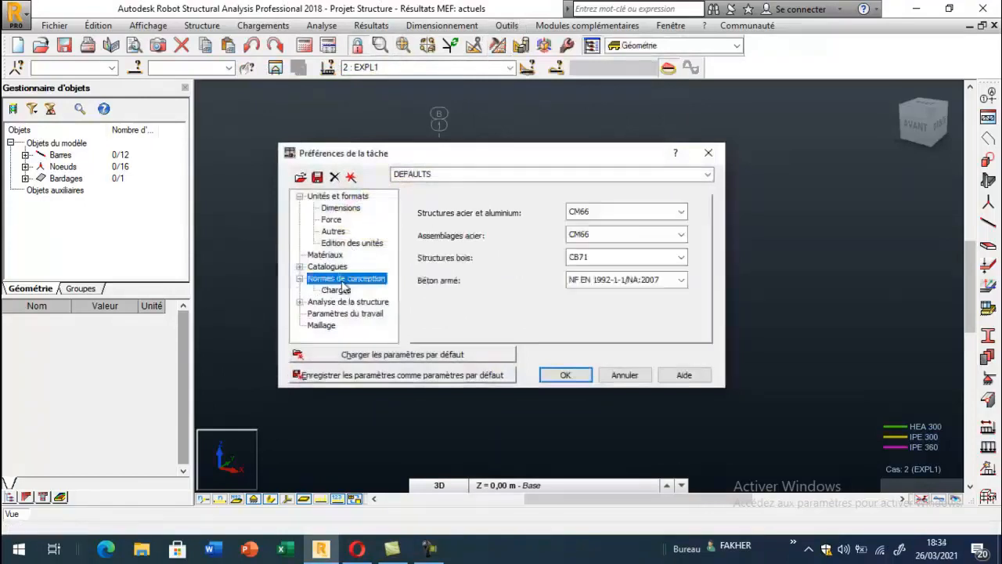
click(681, 280)
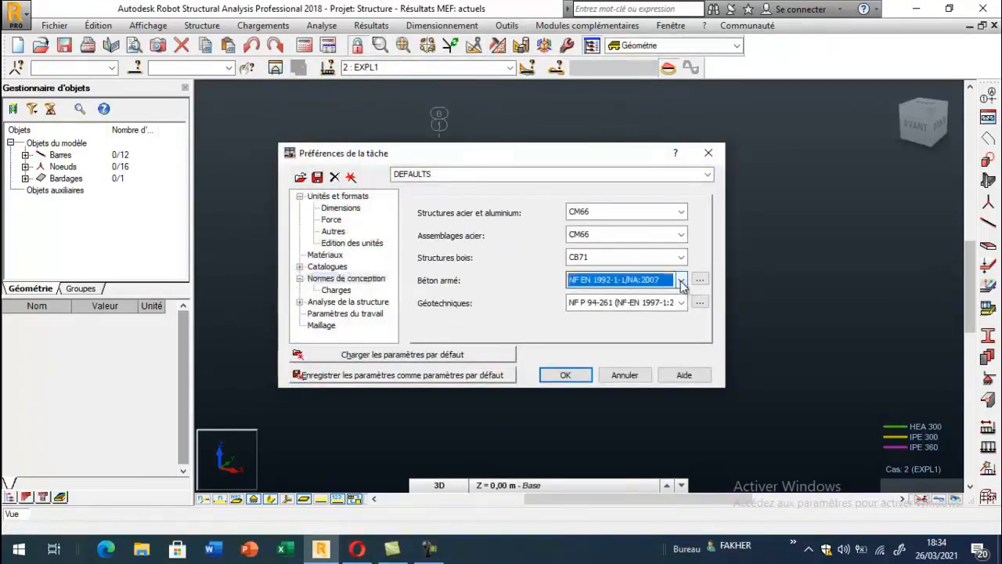
click(638, 308)
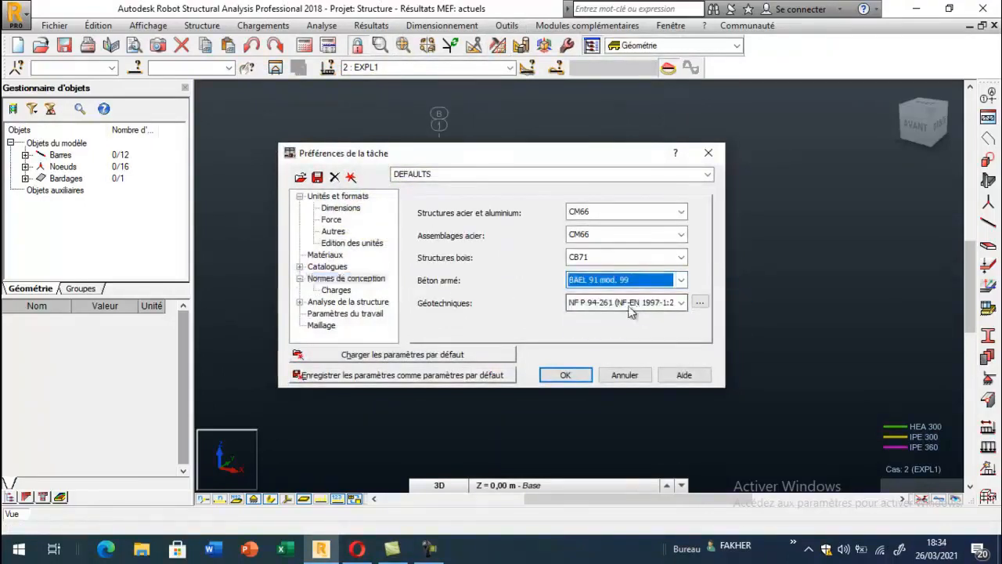
Set the load weighting code (Pondérations) to BAEL 91 and accept the job preferences
click(339, 292)
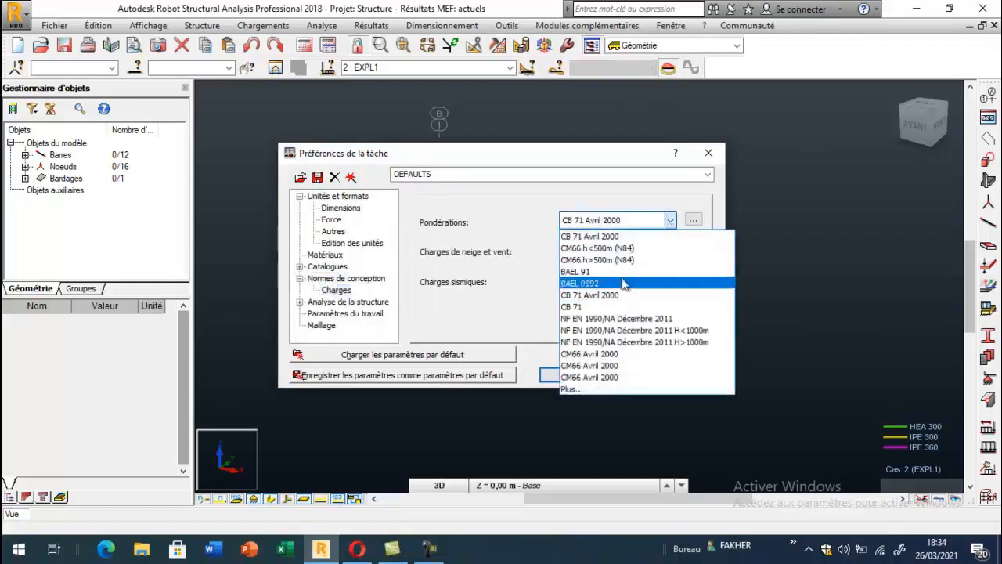
click(583, 271)
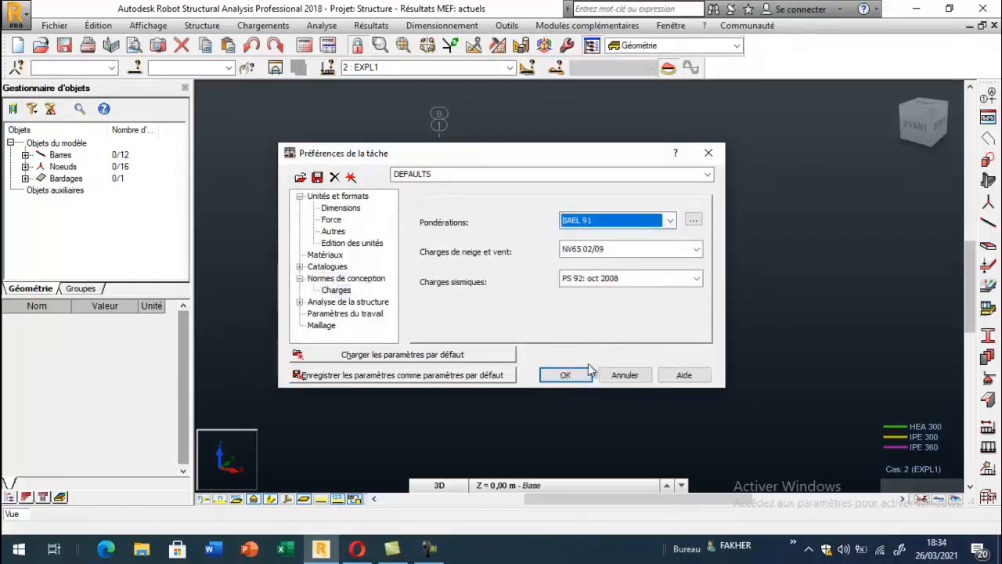
click(575, 374)
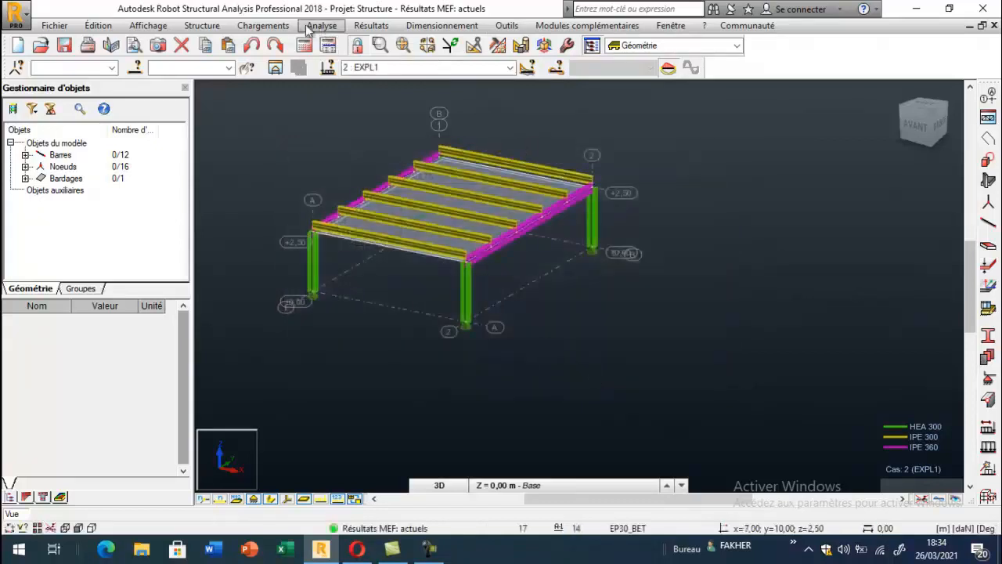
Create a manual load combination of type ELU named ELU, accepting the change to the structure's data
click(263, 25)
click(298, 71)
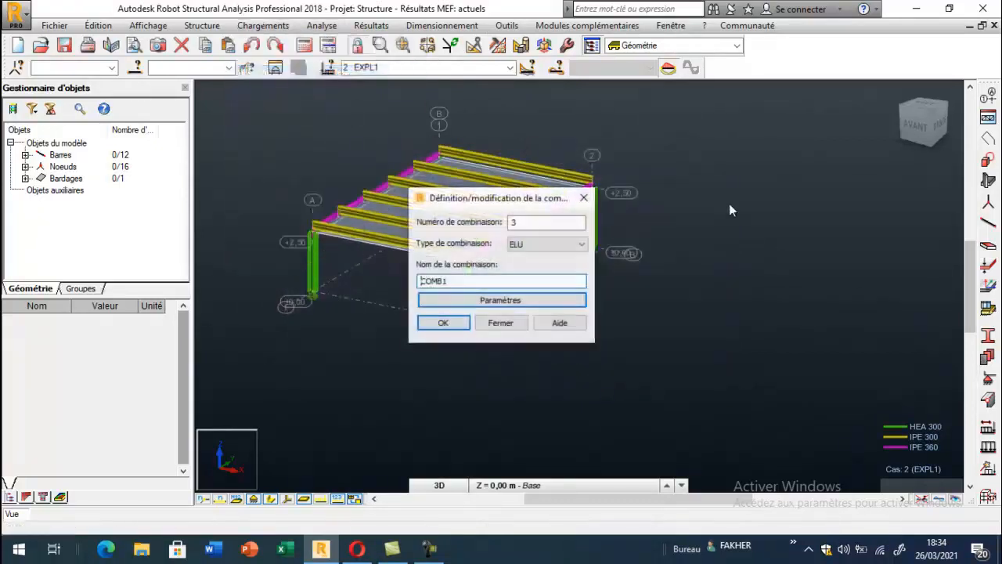
drag(454, 284, 395, 284)
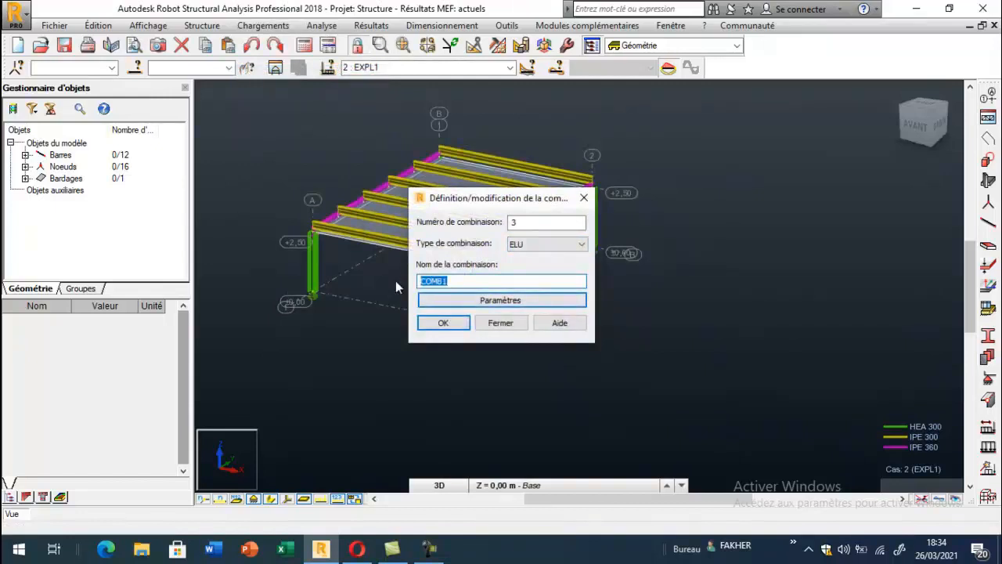
text(ELU)
click(442, 322)
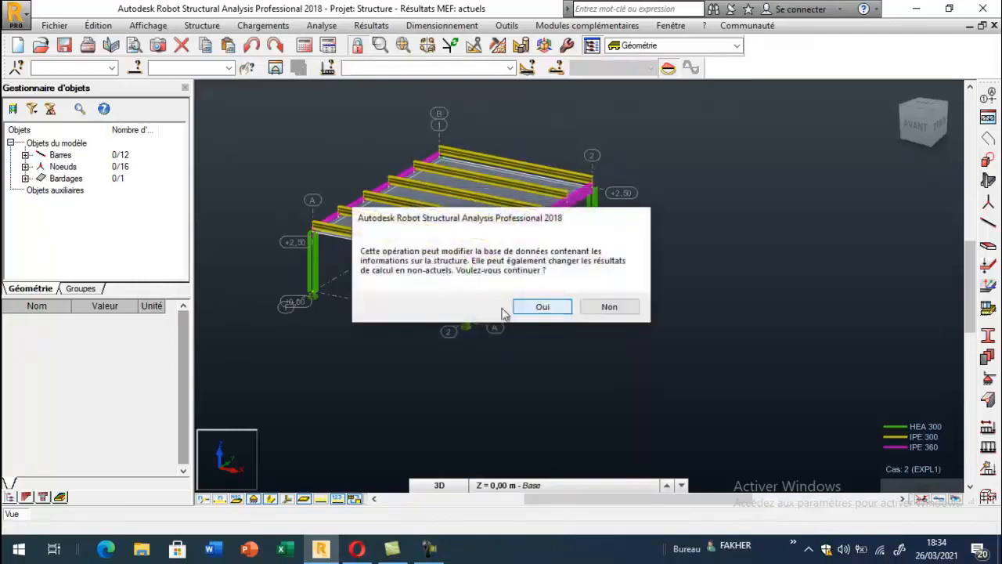
click(517, 309)
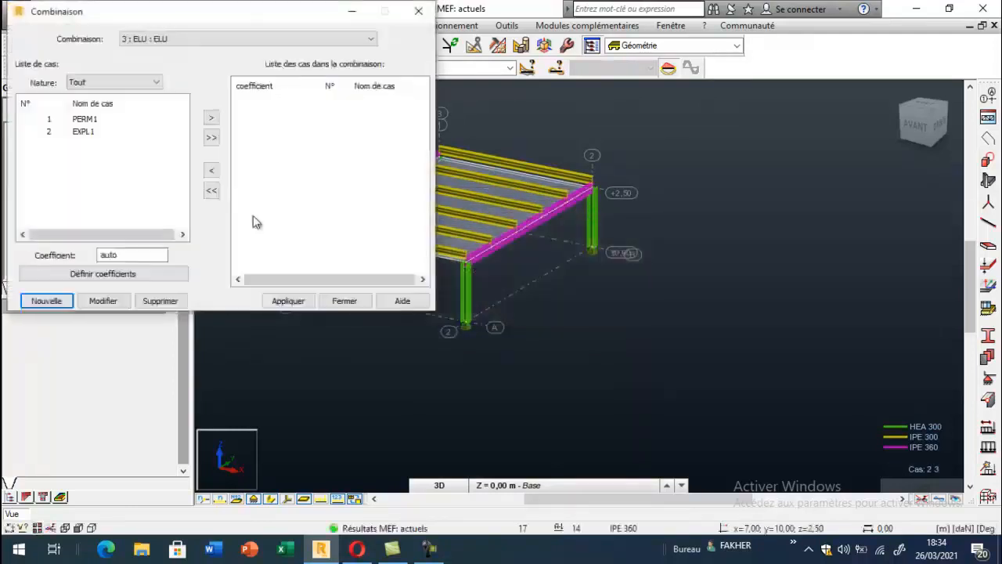
Add cases PERM1 and EXPL1 to the ELU combination with automatic coefficients and apply it
click(49, 119)
click(211, 117)
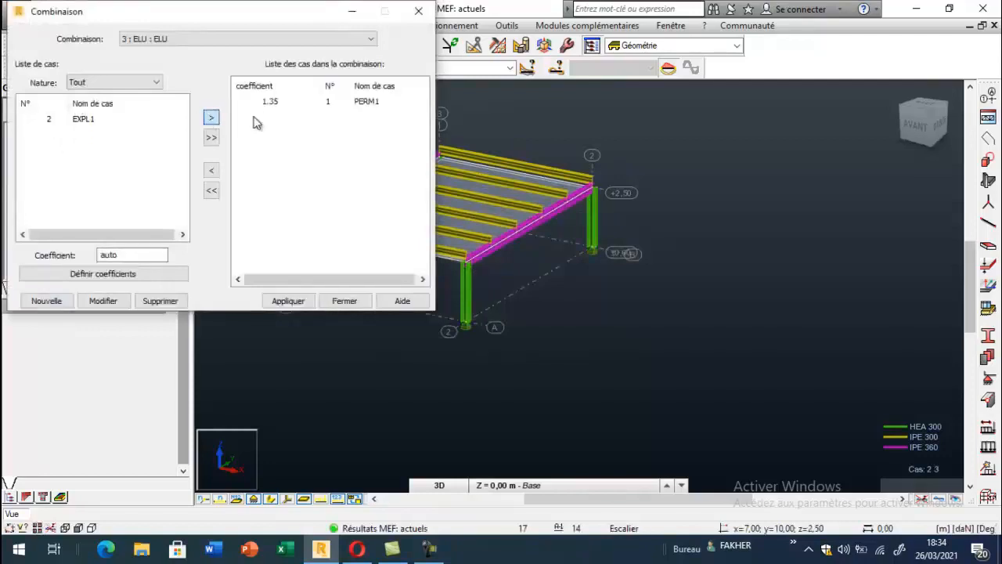
click(50, 119)
click(210, 117)
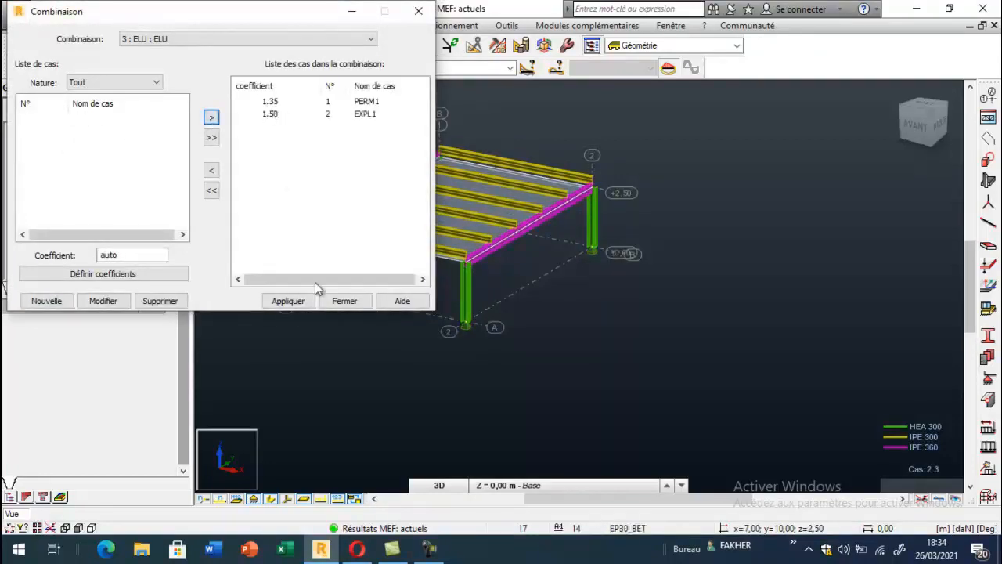
click(303, 305)
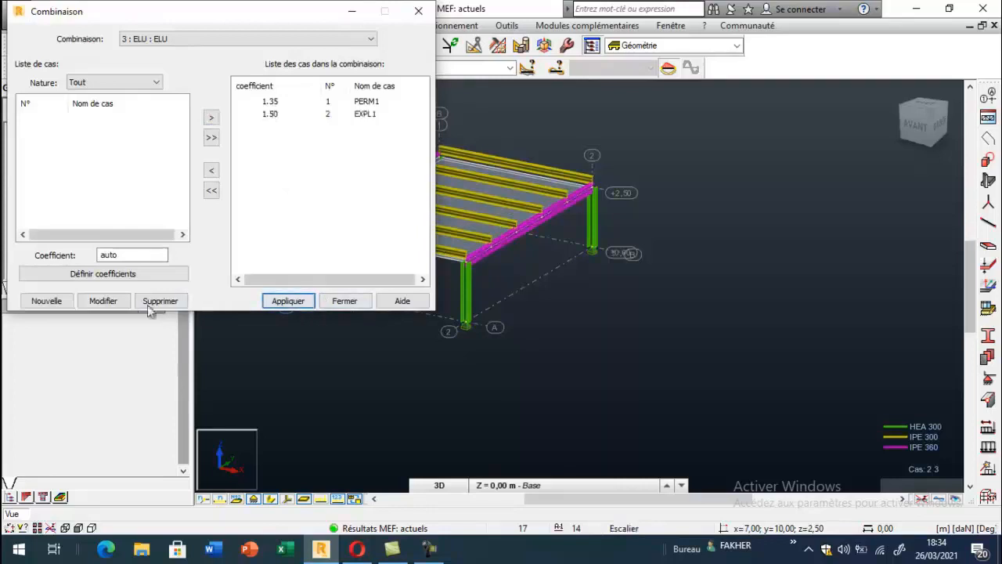
Create a new load combination number 4 of type ELS named ELS
click(51, 302)
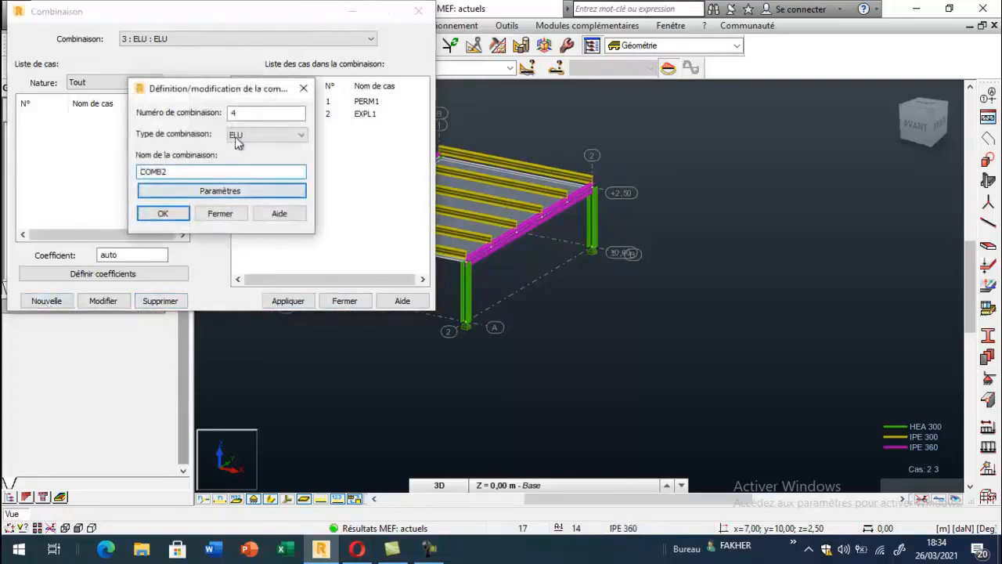
click(262, 134)
click(269, 147)
drag(174, 174, 91, 189)
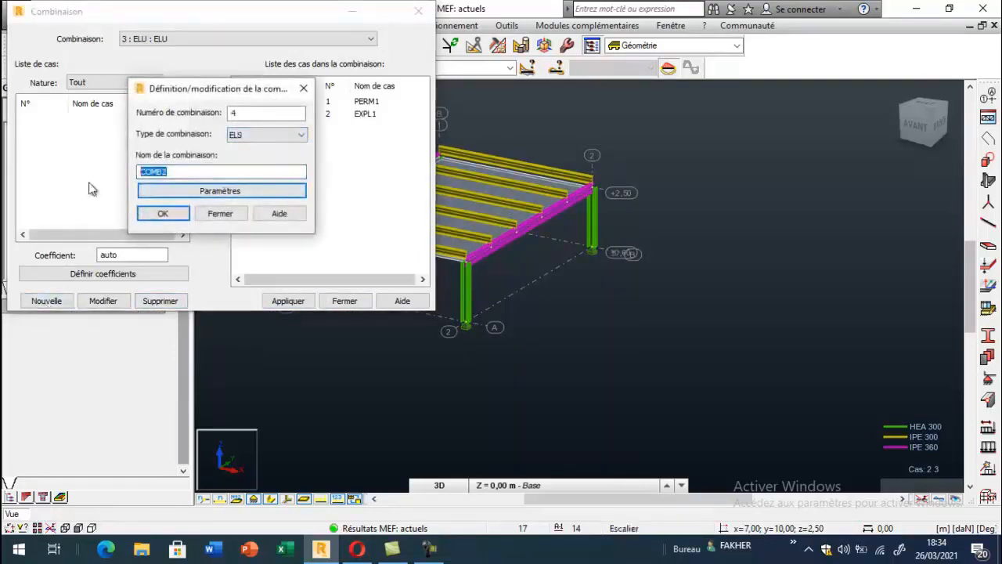
text(ELS)
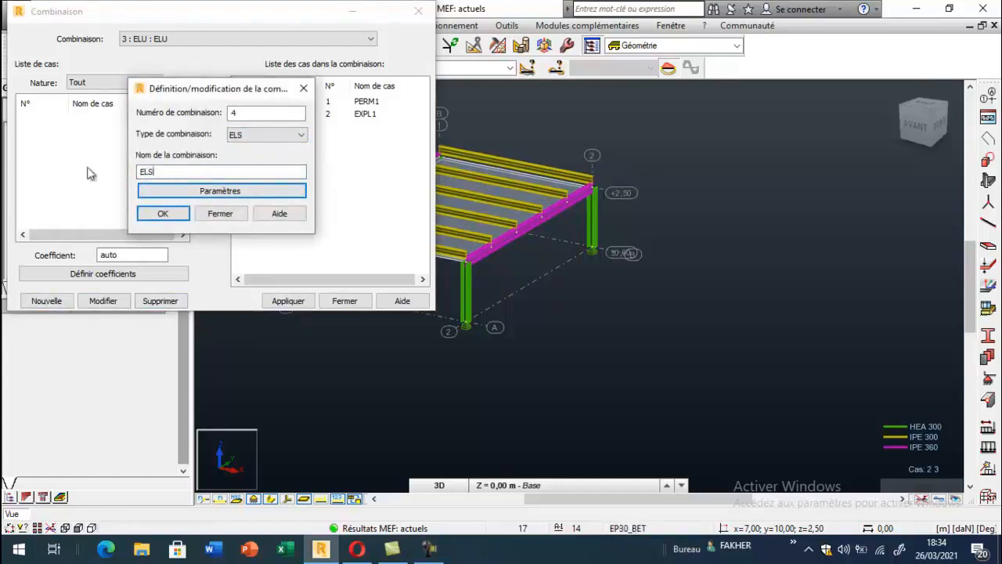
click(160, 213)
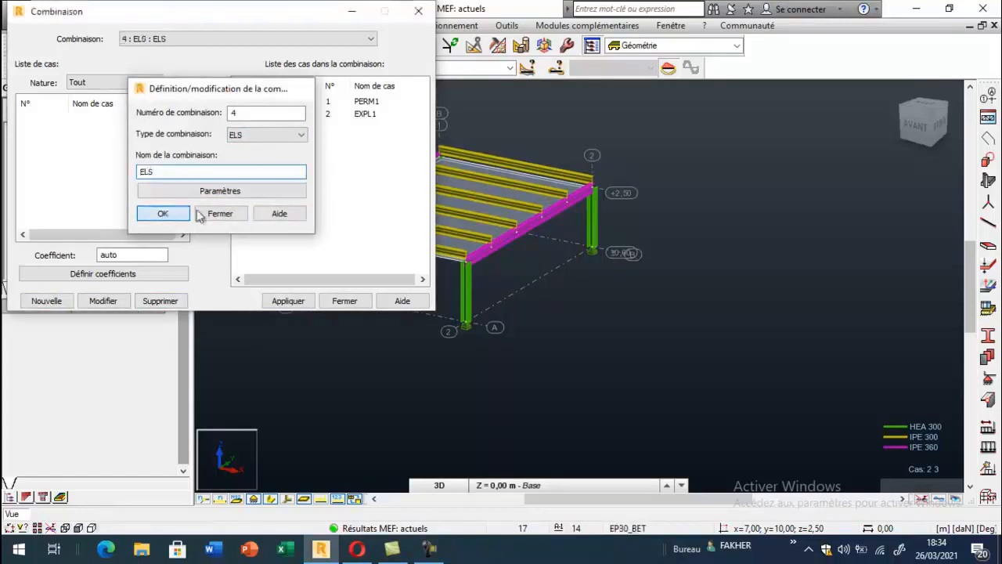
Add cases PERM1 and EXPL1 to the ELS combination with automatic coefficients, apply it and close the combination definition
click(49, 121)
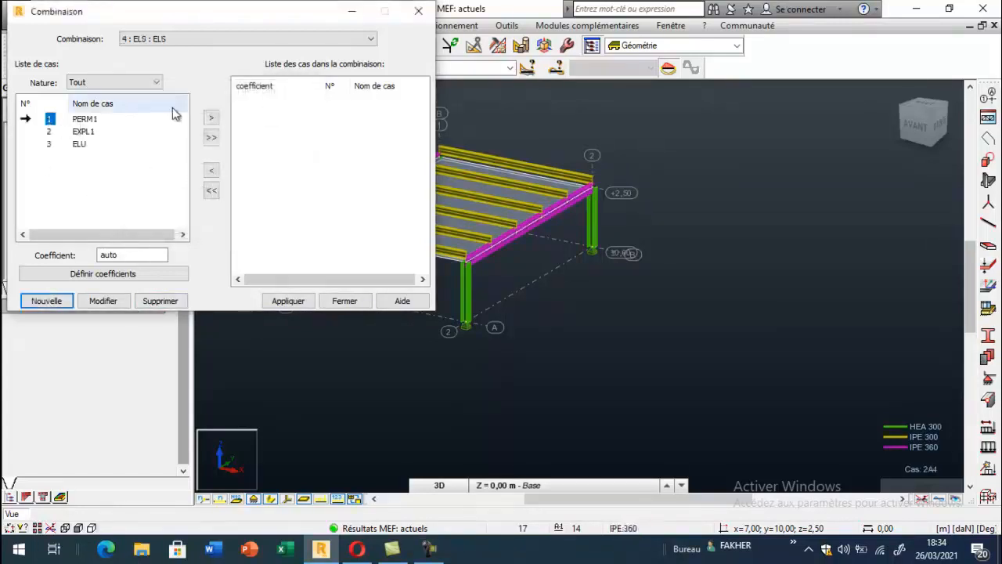
double_click(49, 121)
click(48, 119)
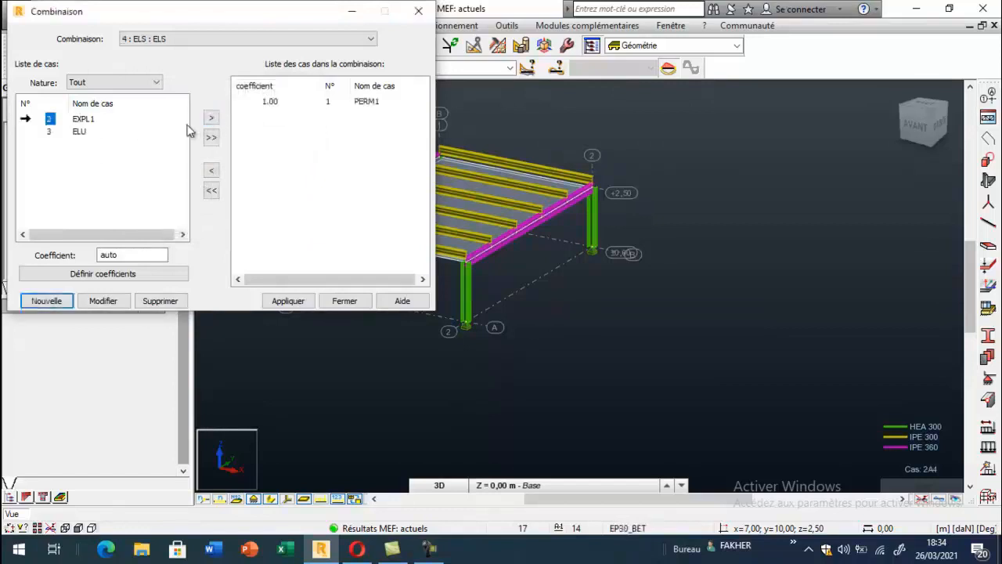
click(211, 117)
click(275, 301)
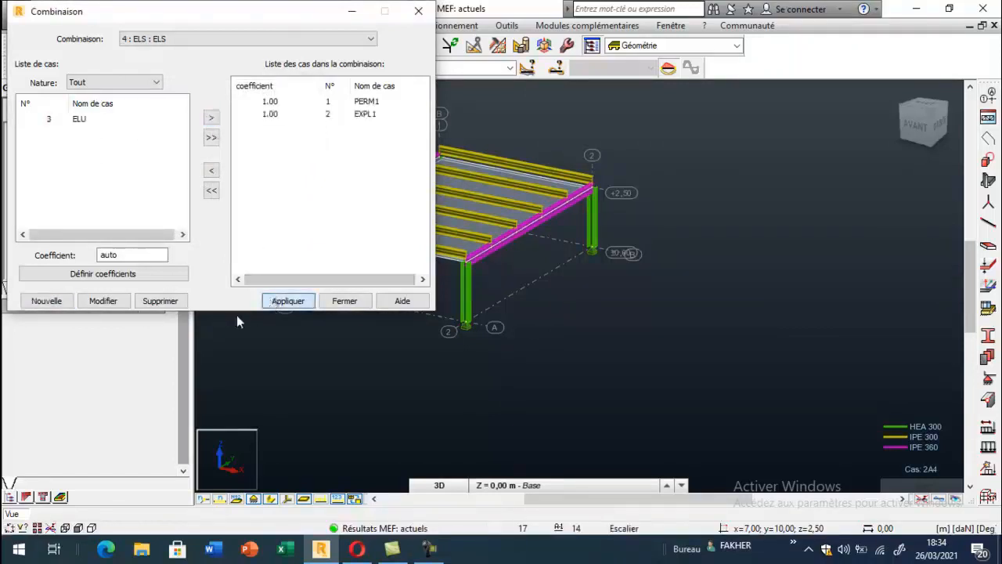
click(345, 301)
Make the ELU combination (case 3) the active load case
click(304, 47)
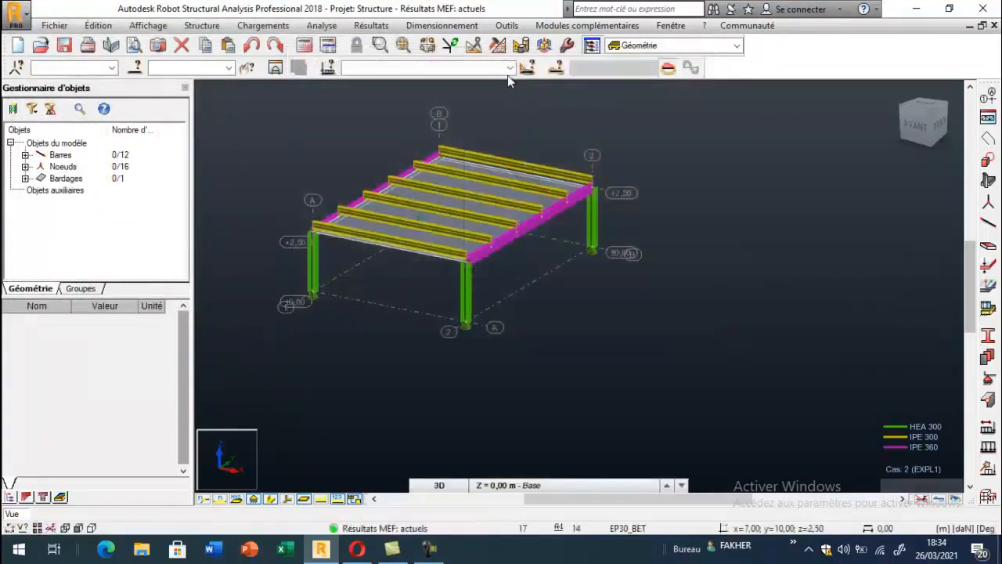
click(509, 67)
click(383, 106)
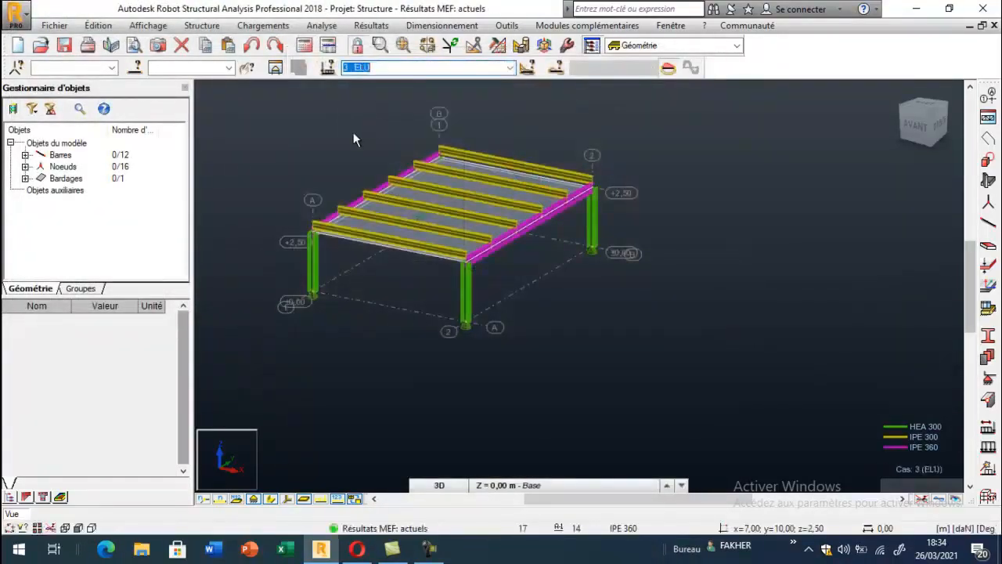
click(304, 47)
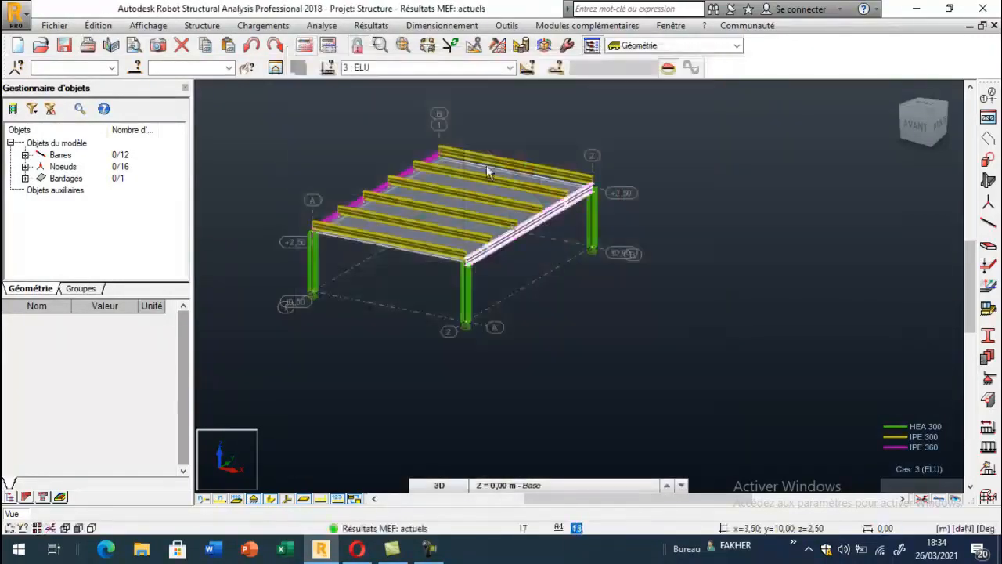
Turn on the display of the load distribution zones (Zones de répartition de la charge) in the view's load attributes
click(371, 25)
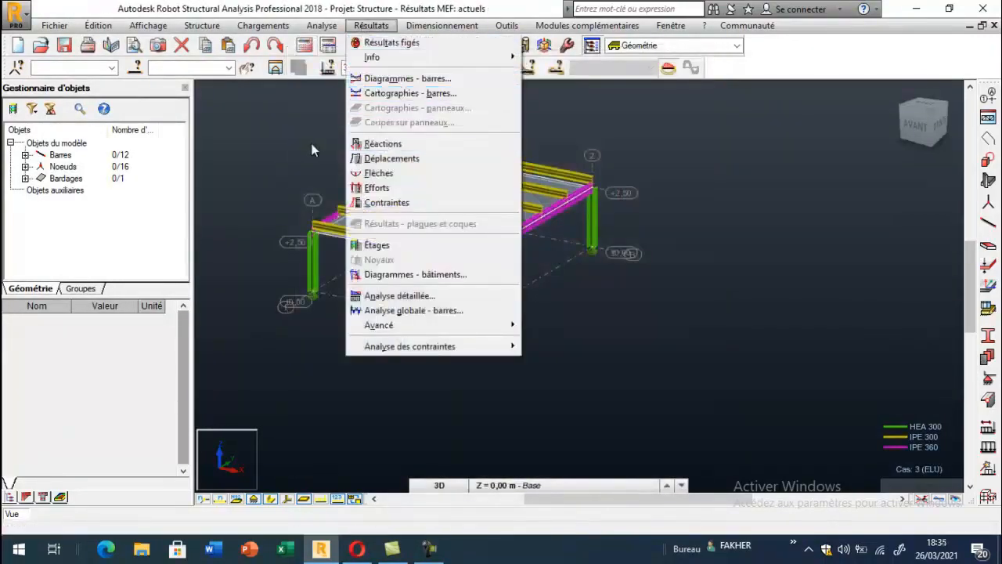
key(Escape)
right_click(269, 133)
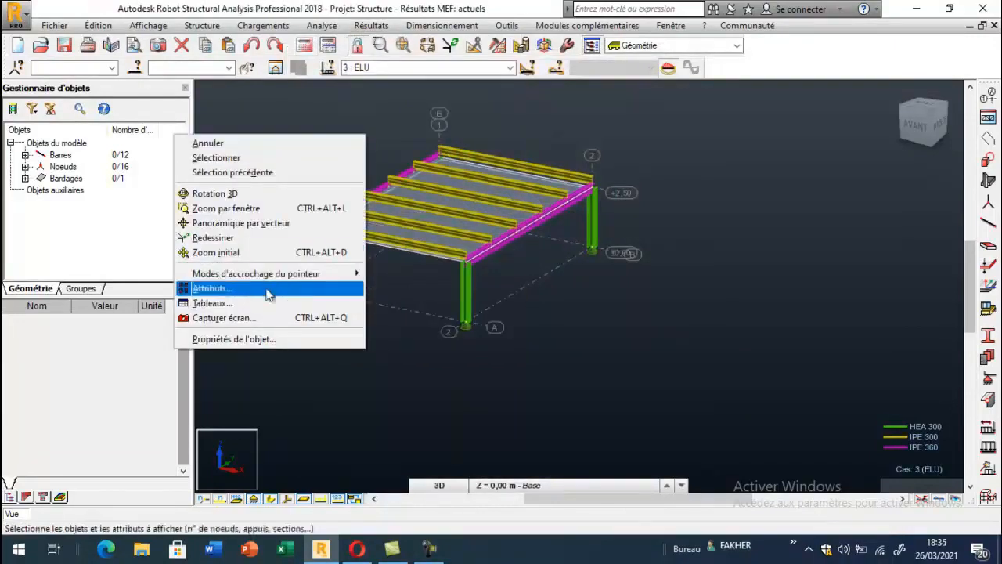
click(266, 290)
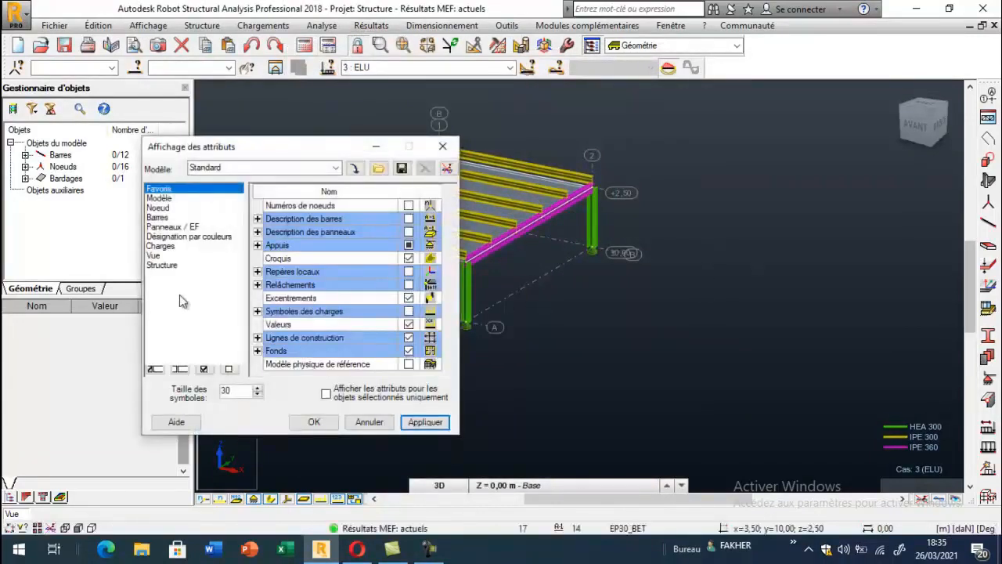
drag(305, 153, 183, 161)
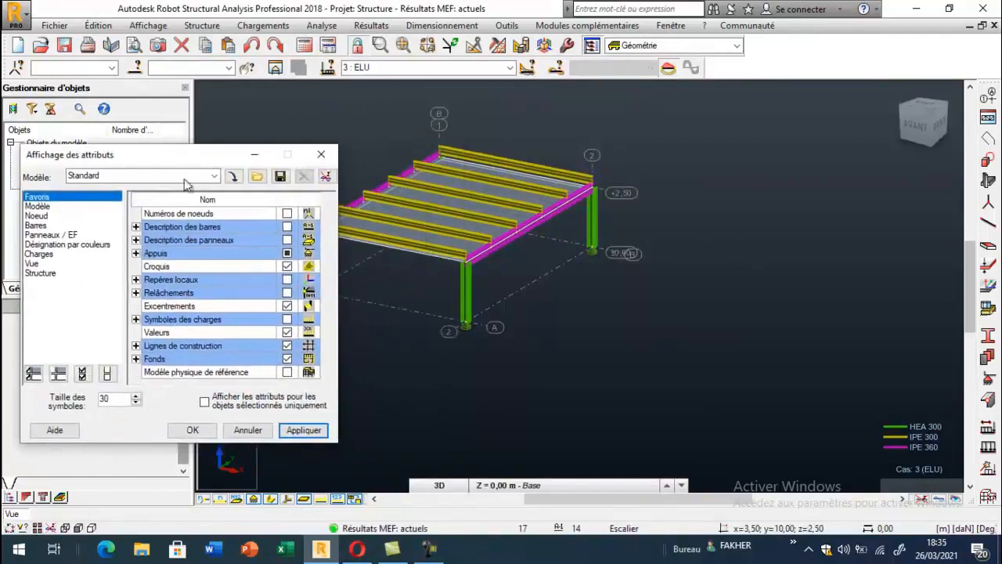
click(39, 255)
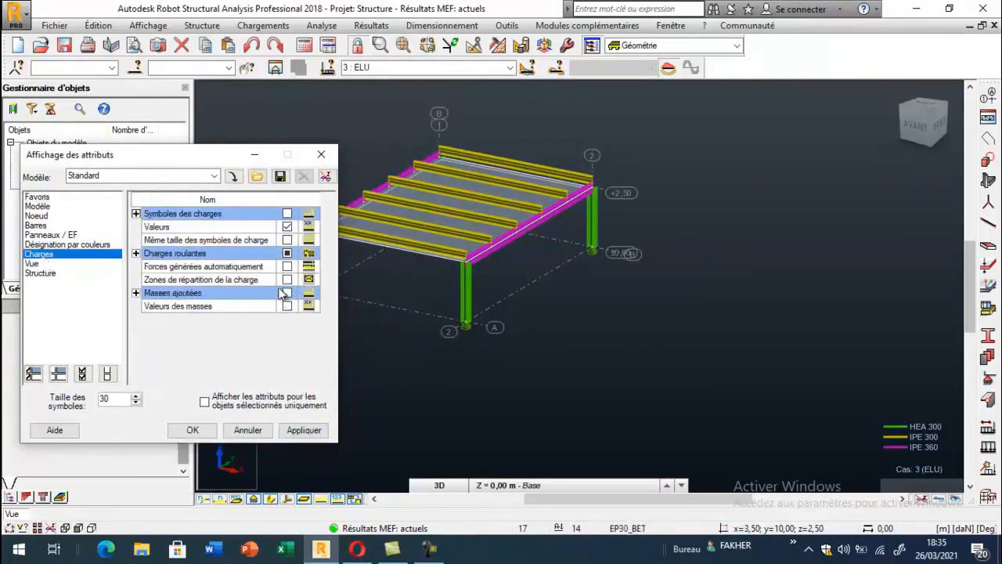
click(286, 279)
click(303, 430)
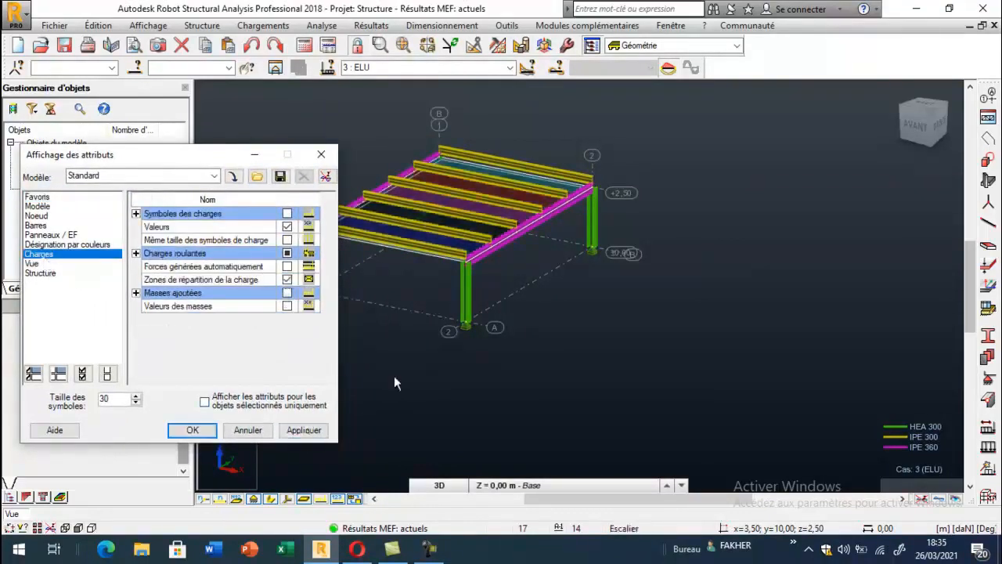
Examine from above how the coloured load distribution zones are shared among the IPE 300 beams and the IPE 360 beams
scroll(687, 270, down, 2)
right_click(509, 172)
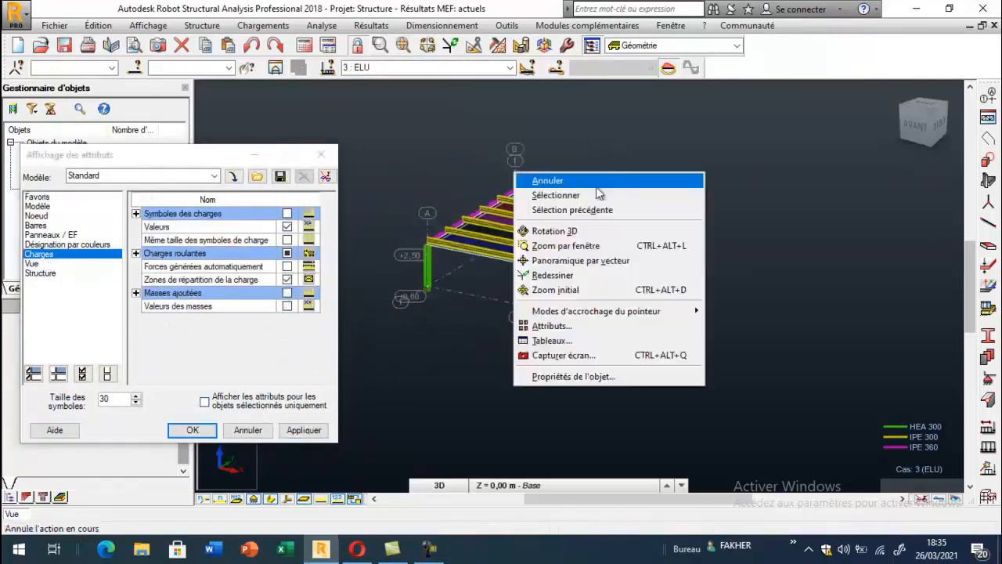
click(575, 226)
drag(564, 246, 578, 223)
scroll(578, 223, up, 3)
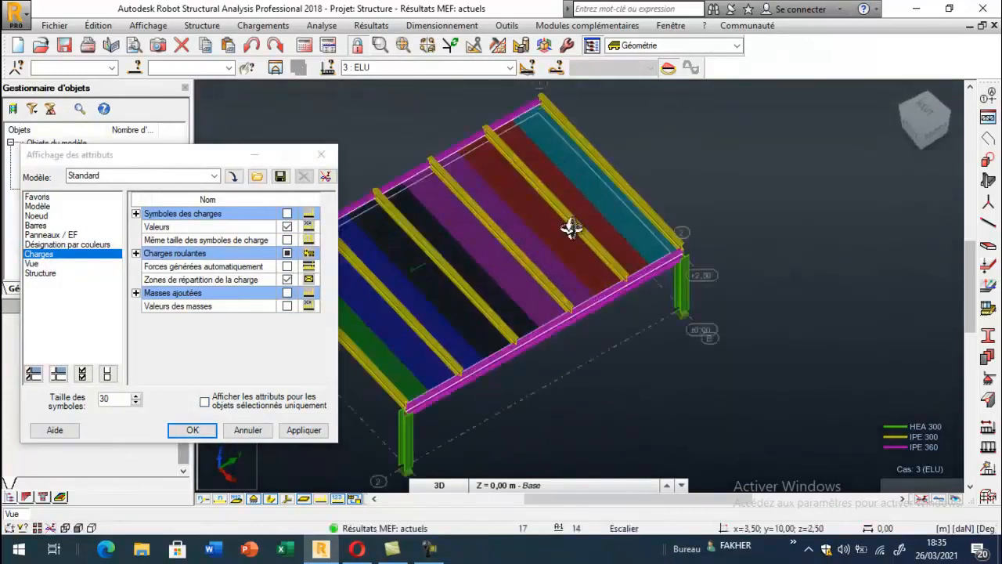
key(Escape)
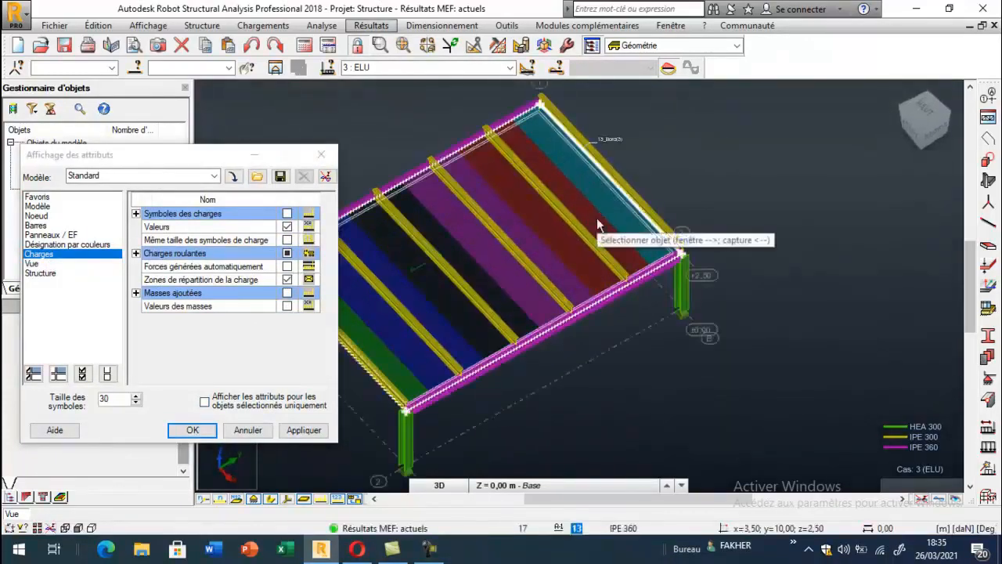
click(418, 183)
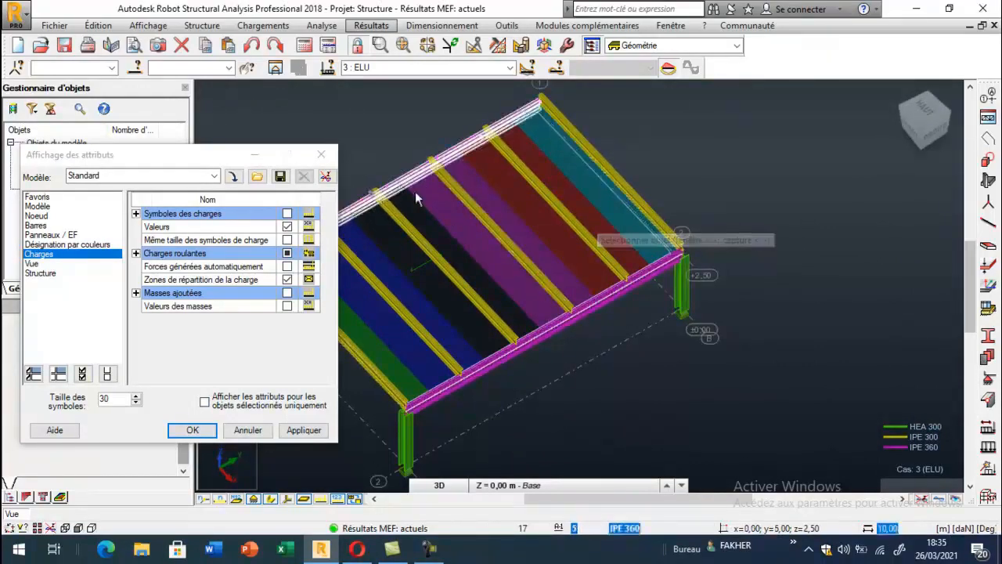
scroll(643, 233, down, 3)
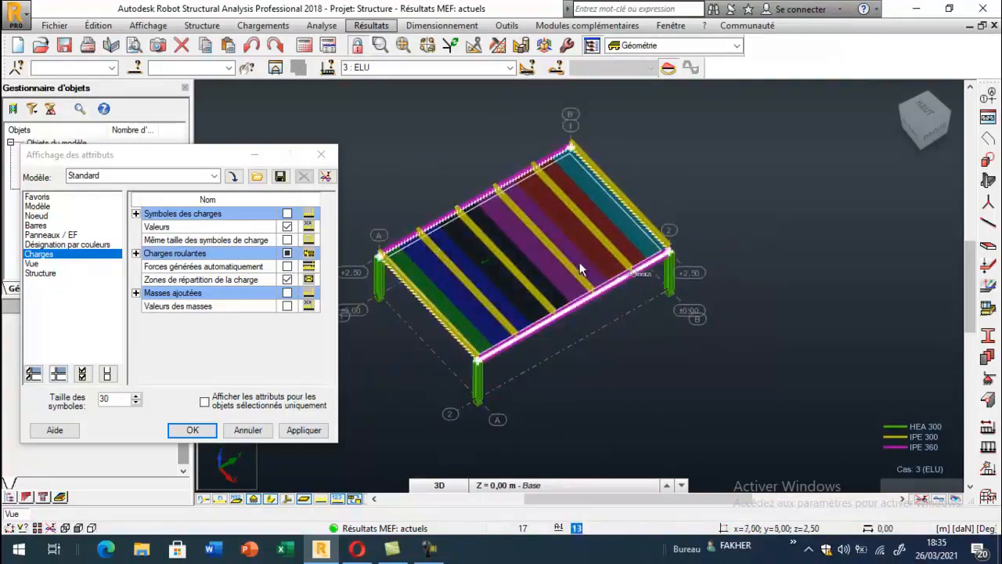
scroll(604, 251, up, 2)
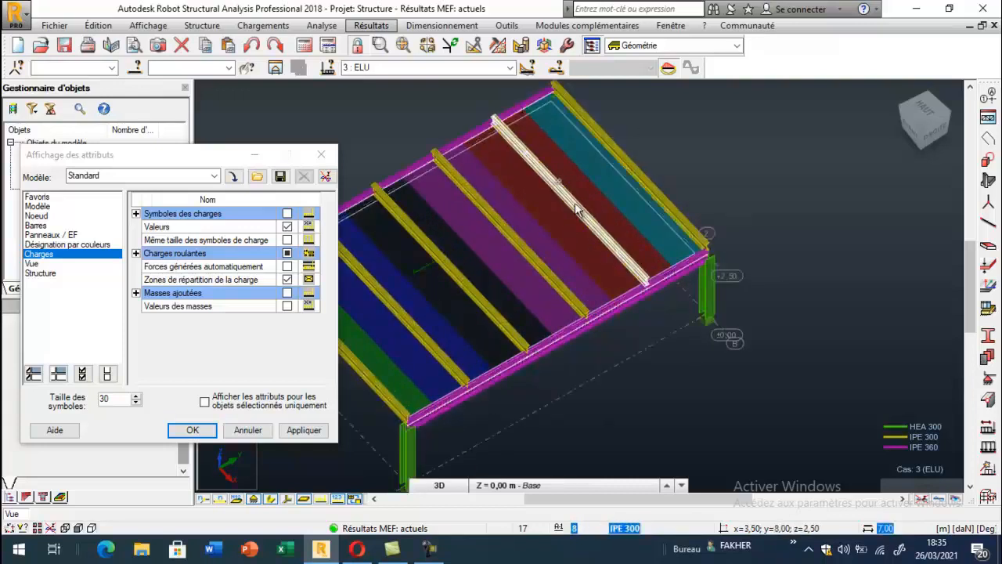
scroll(557, 179, down, 2)
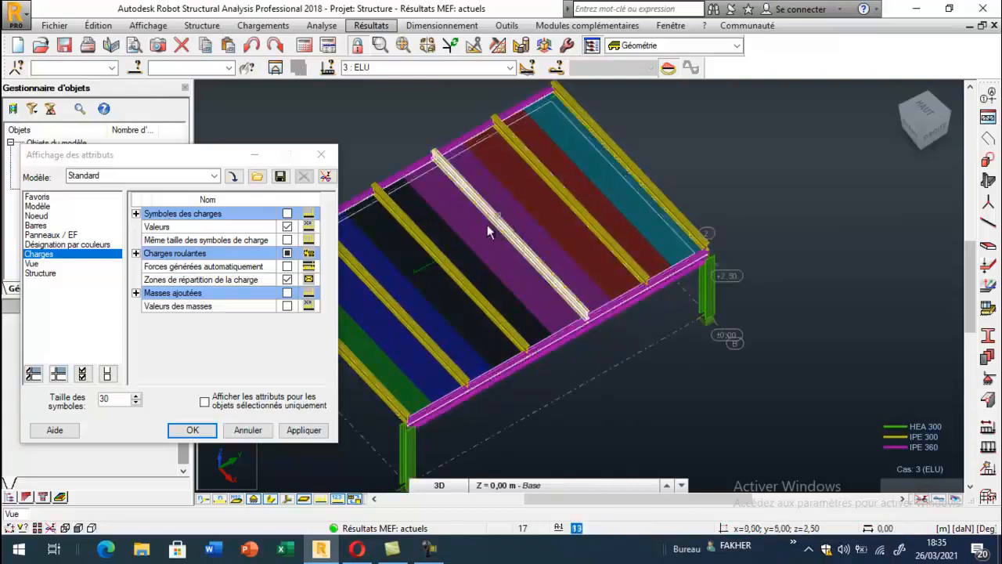
scroll(662, 257, down, 2)
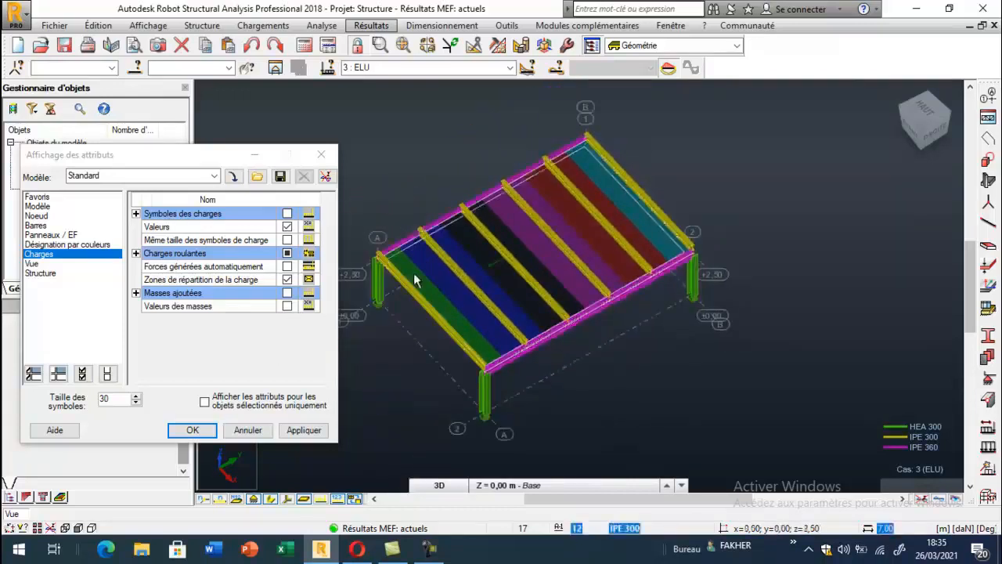
Turn off the load distribution zones display and accept the attribute settings
click(287, 280)
click(303, 430)
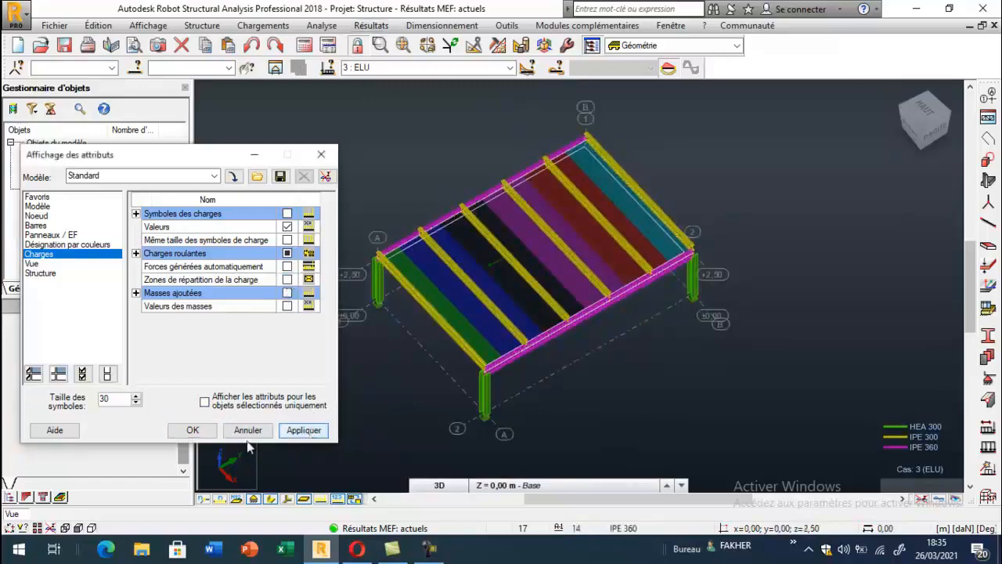
click(193, 430)
Turn off the section shape display so the bars are drawn as simple lines
right_click(249, 157)
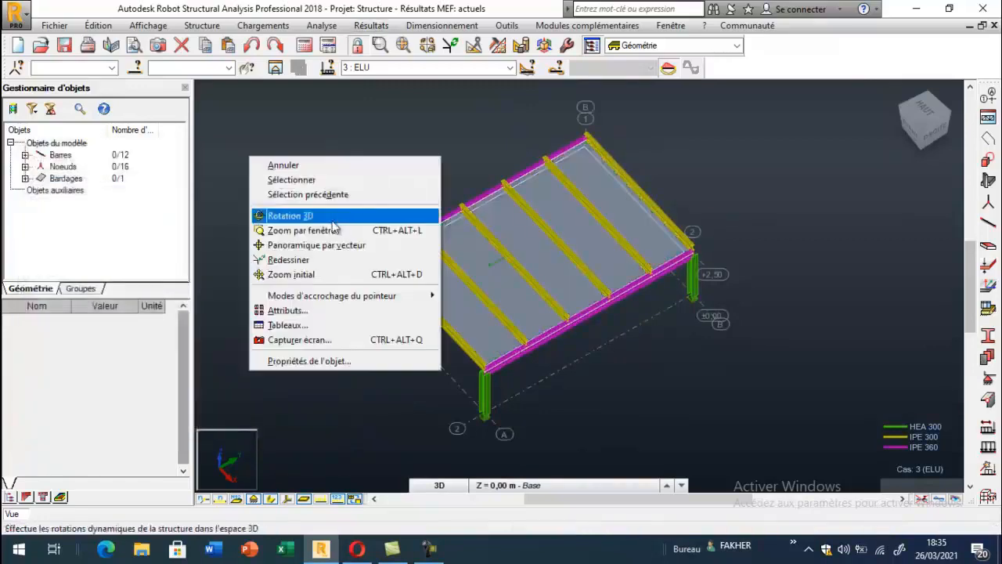
click(331, 218)
drag(603, 296, 564, 250)
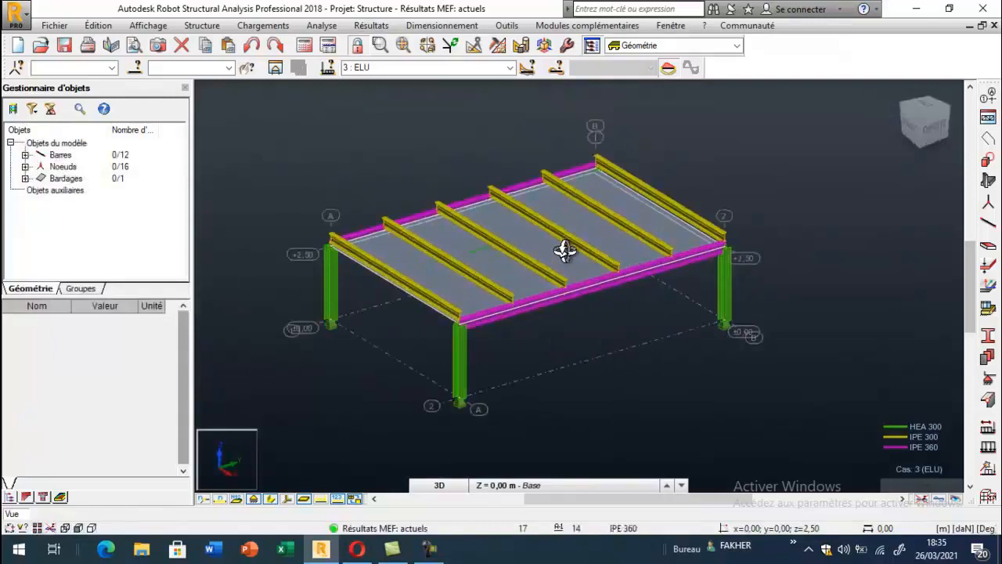
key(Escape)
click(269, 501)
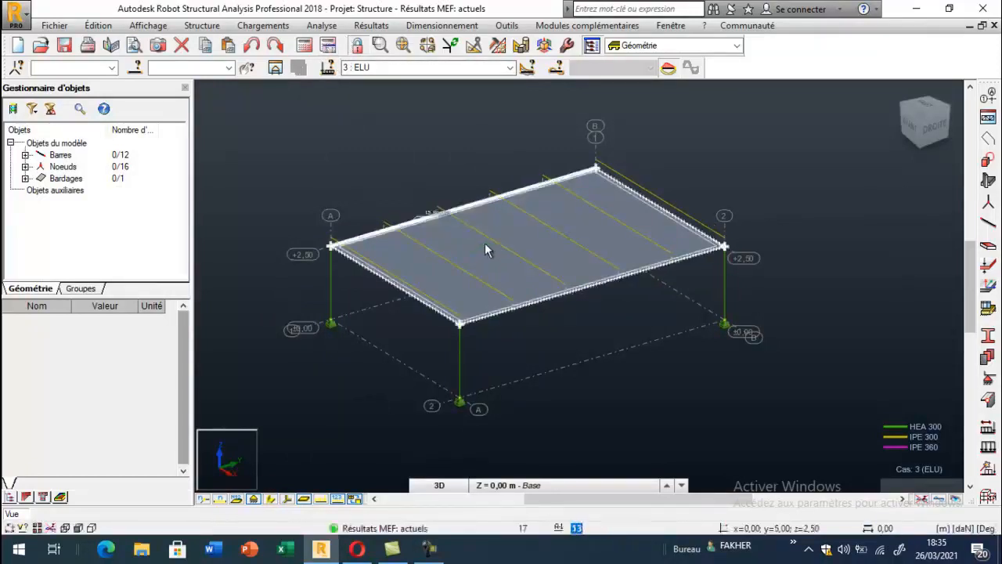
click(535, 288)
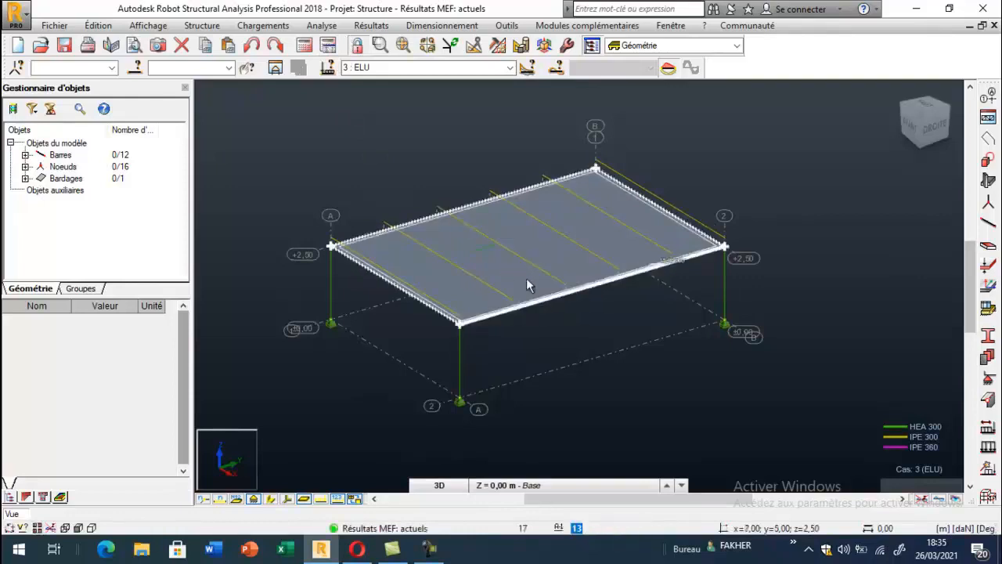
scroll(526, 278, down, 2)
scroll(576, 229, up, 3)
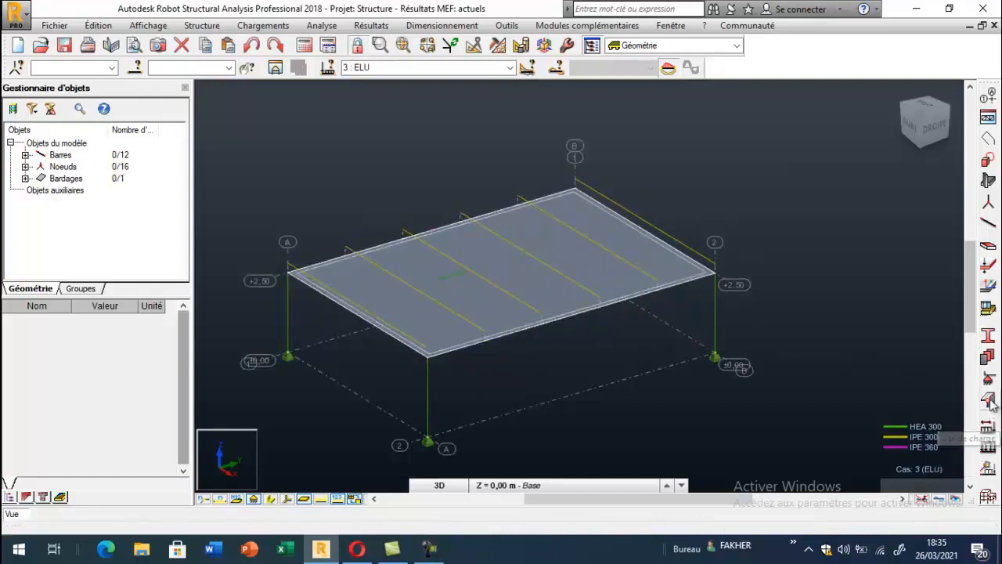
Assign ART-ART releases to all six IPE 300 transverse roof beams and close the releases definition
click(989, 497)
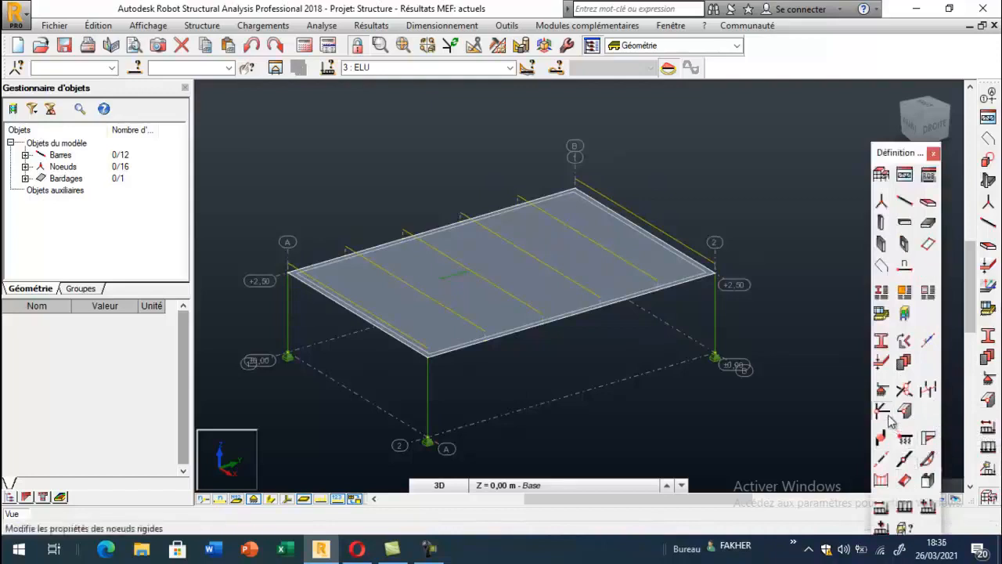
click(881, 301)
click(833, 150)
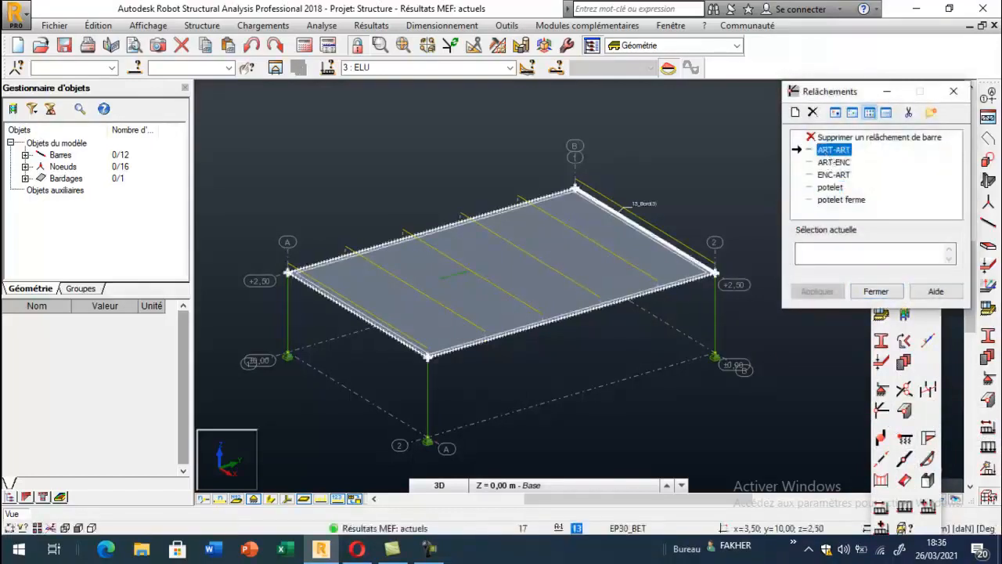
click(627, 218)
click(548, 308)
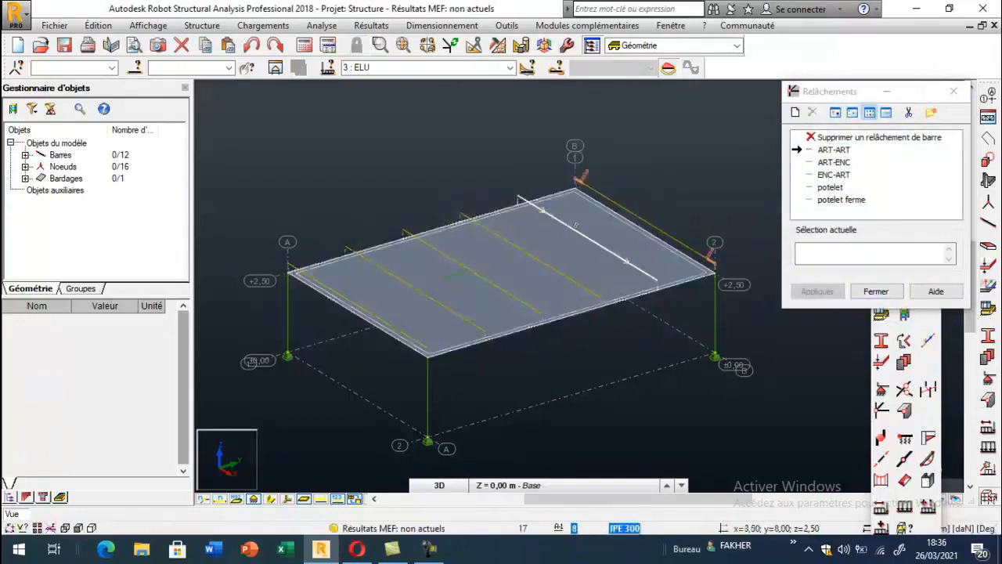
click(585, 237)
click(518, 242)
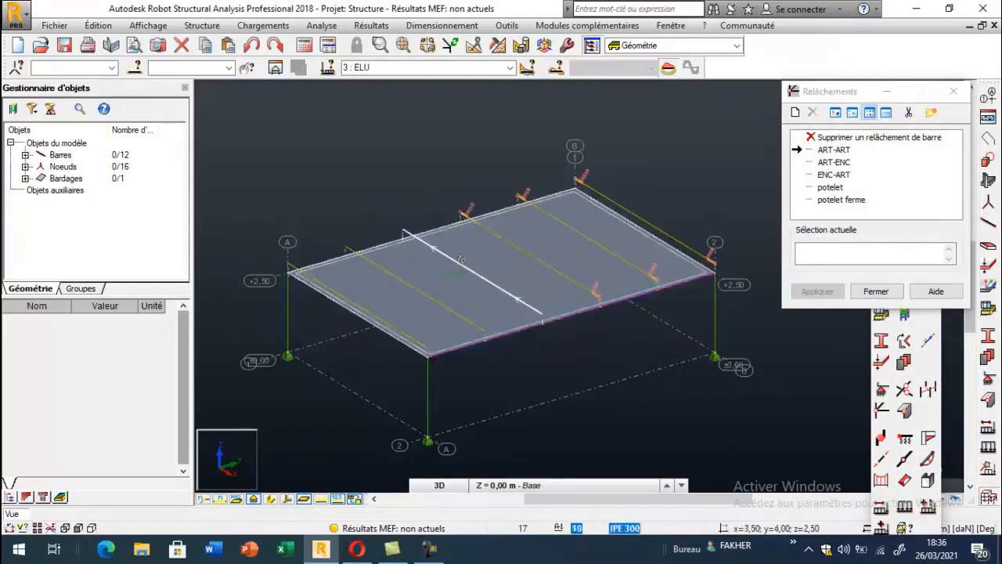
click(462, 258)
click(414, 292)
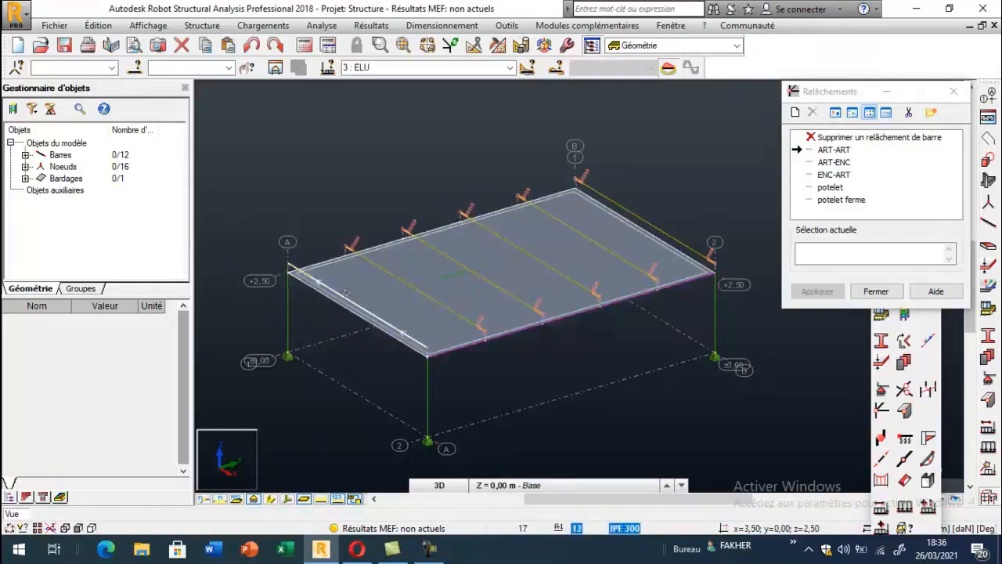
click(875, 291)
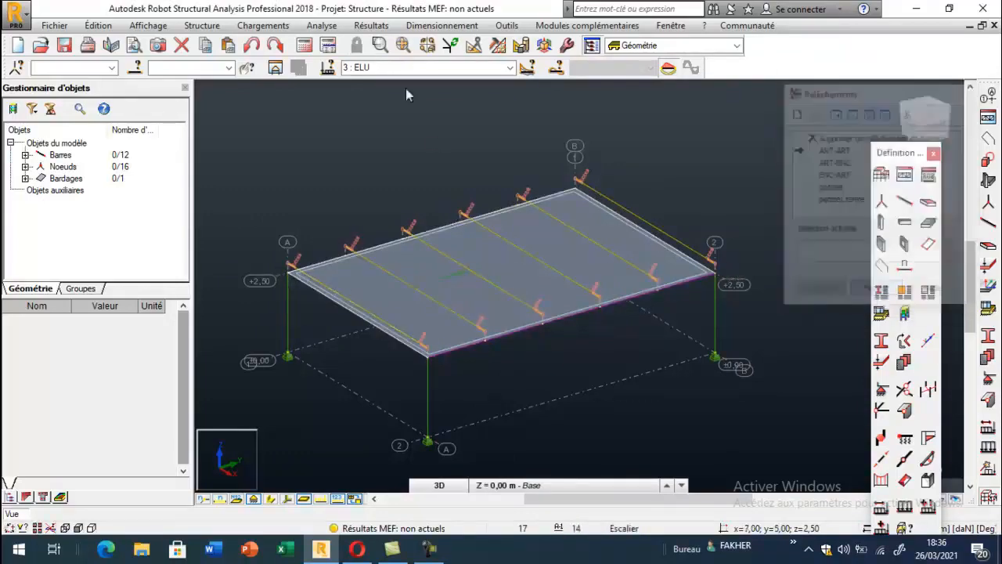
Run the structure calculation, continue past the node instability warning and close the calculation messages
click(332, 45)
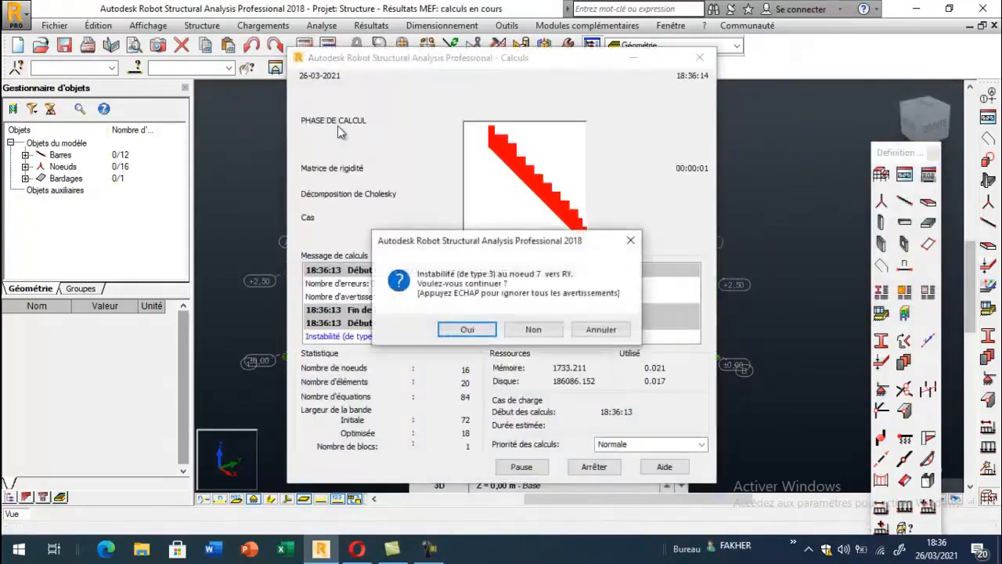
click(467, 330)
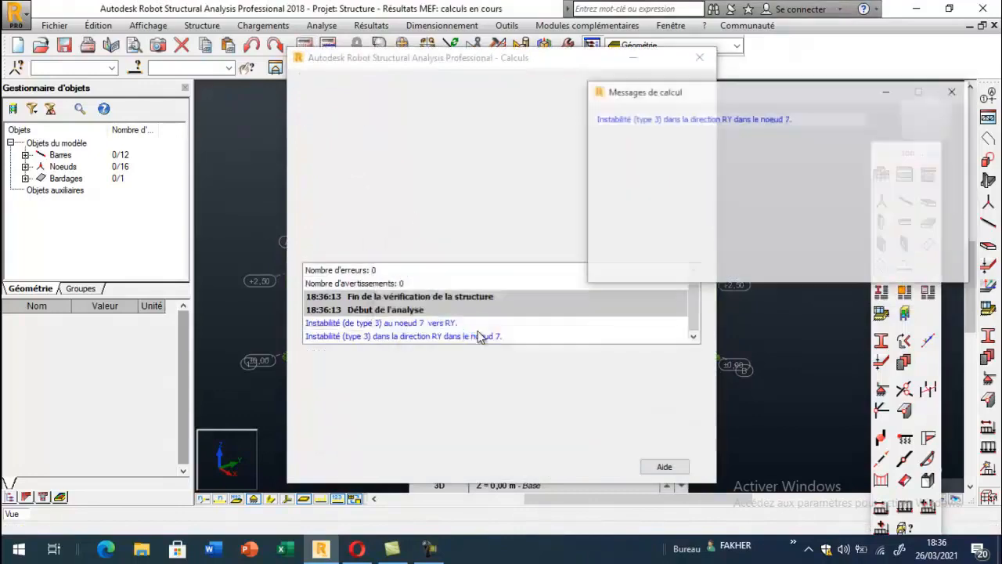
click(954, 90)
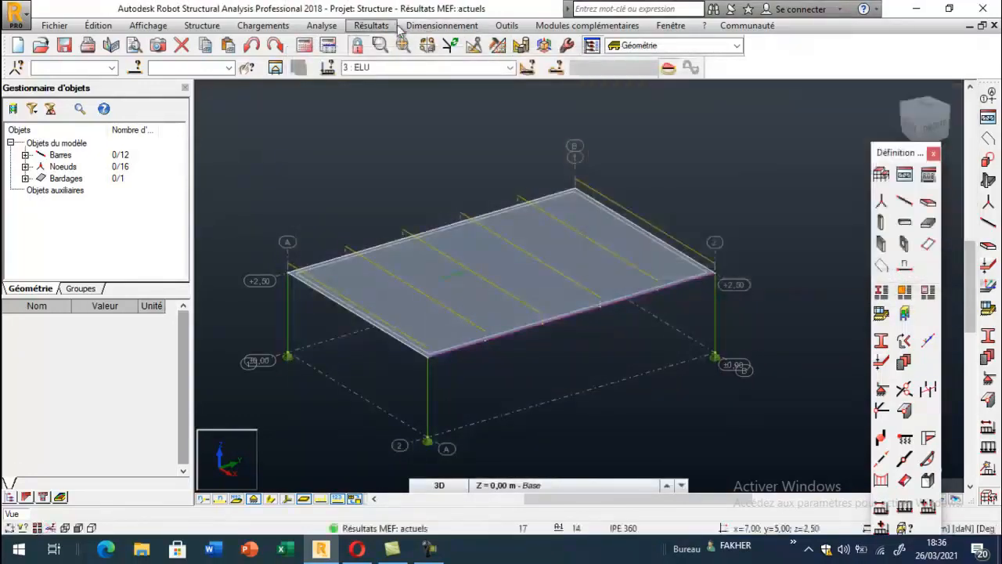
Open the bar results diagrams and display the bending moment My diagram for the ELU combination
click(371, 25)
click(407, 78)
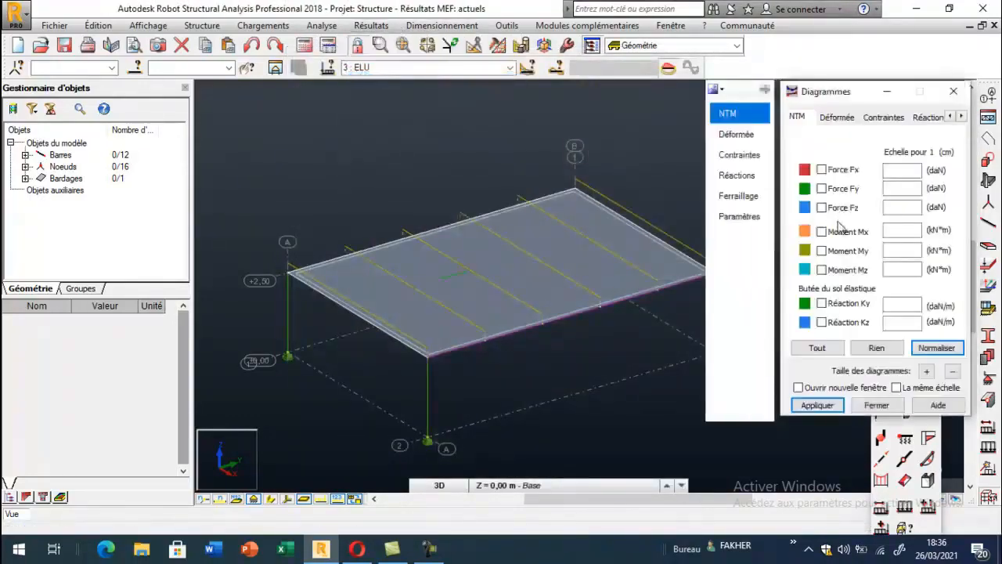
click(835, 254)
click(816, 404)
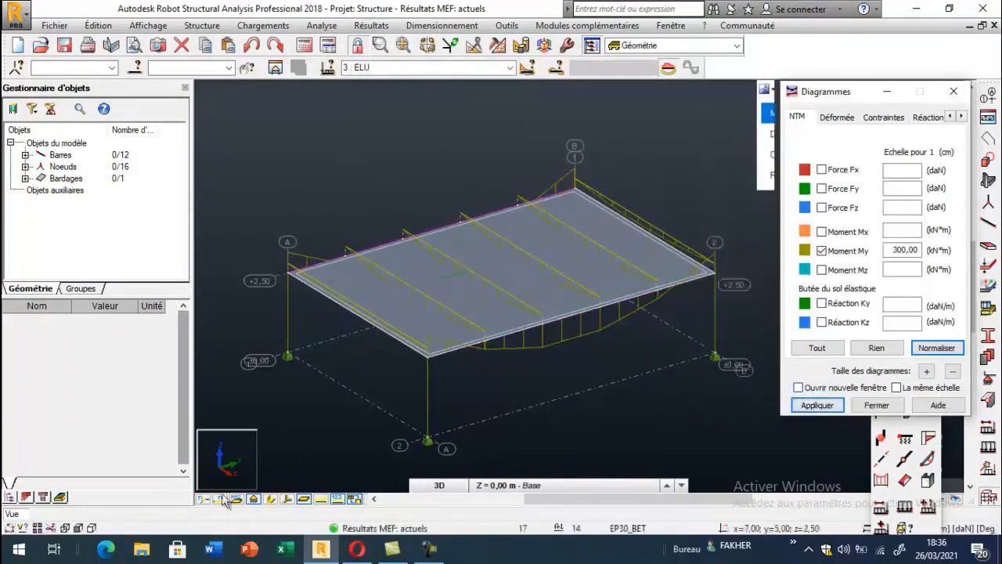
Turn off the shaded cladding panel fill so the roof bars' moment diagrams can be inspected
click(355, 500)
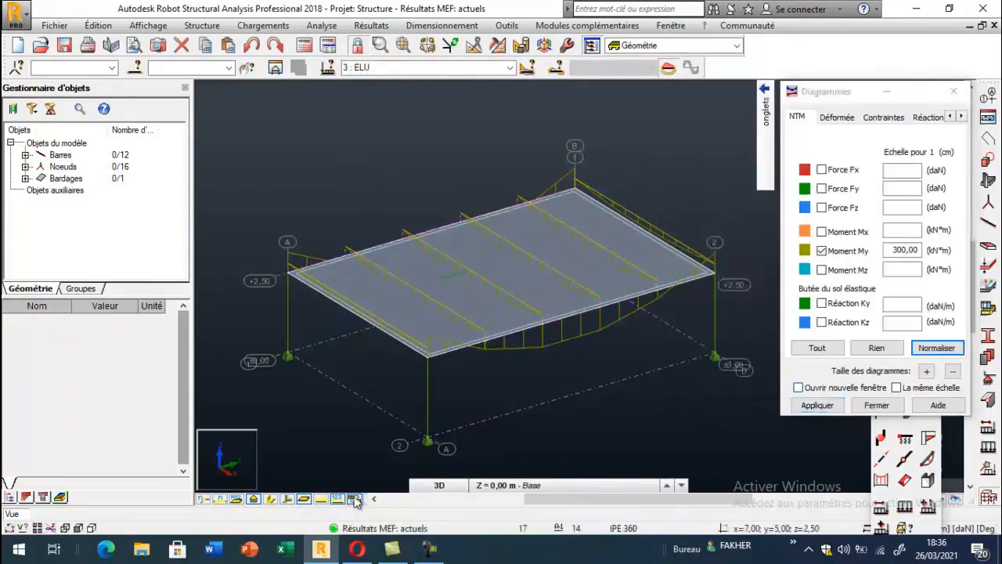
click(305, 499)
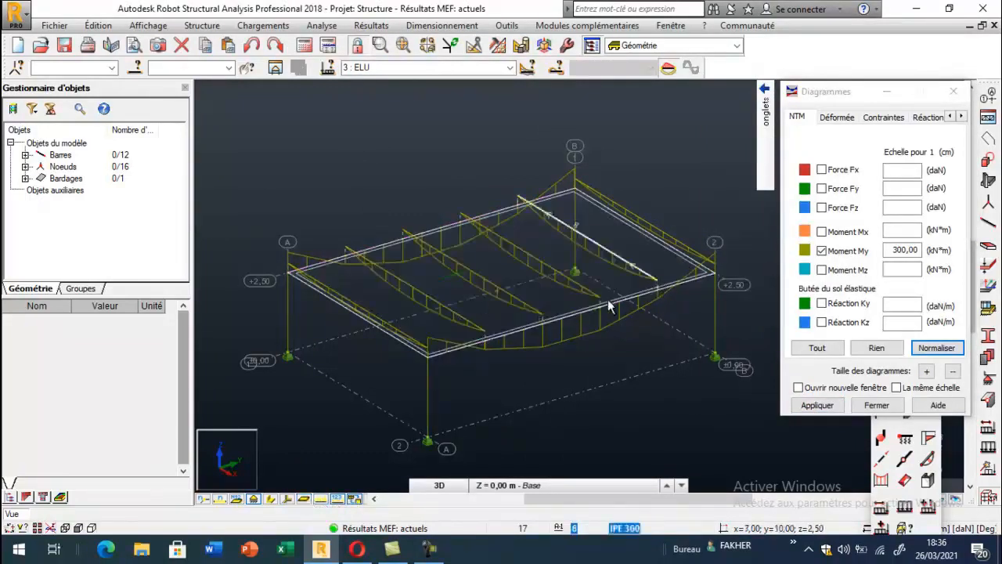
scroll(536, 264, up, 4)
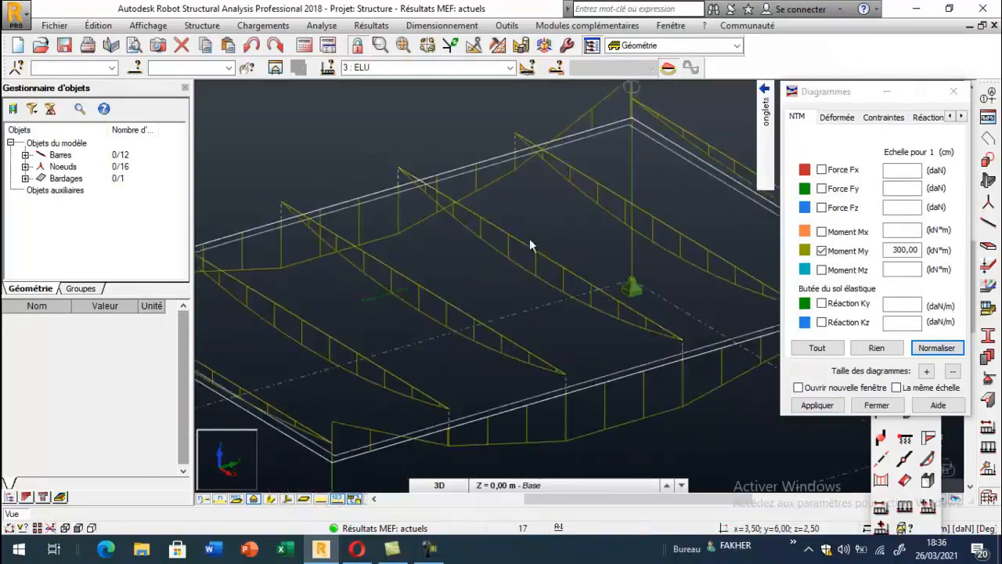
scroll(529, 238, down, 2)
scroll(498, 332, down, 2)
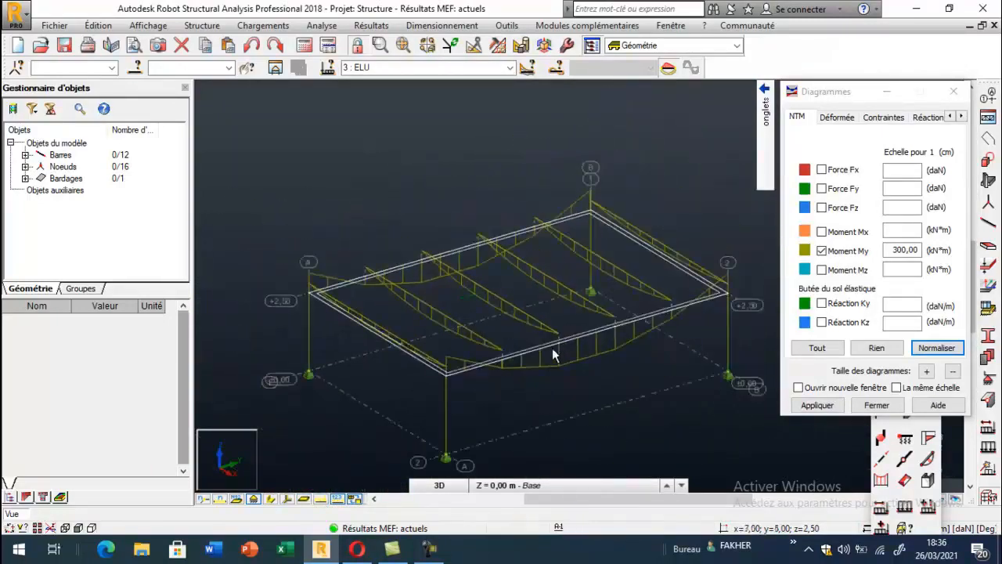
Set the diagram description parameter to description labels, apply it, and inspect the My values on the roof beams
click(766, 126)
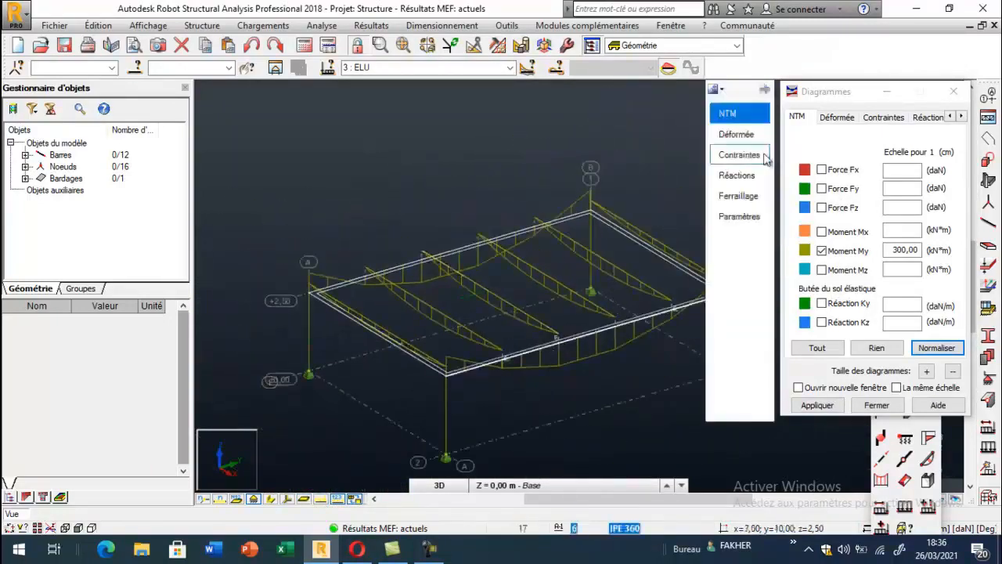
click(739, 217)
click(850, 184)
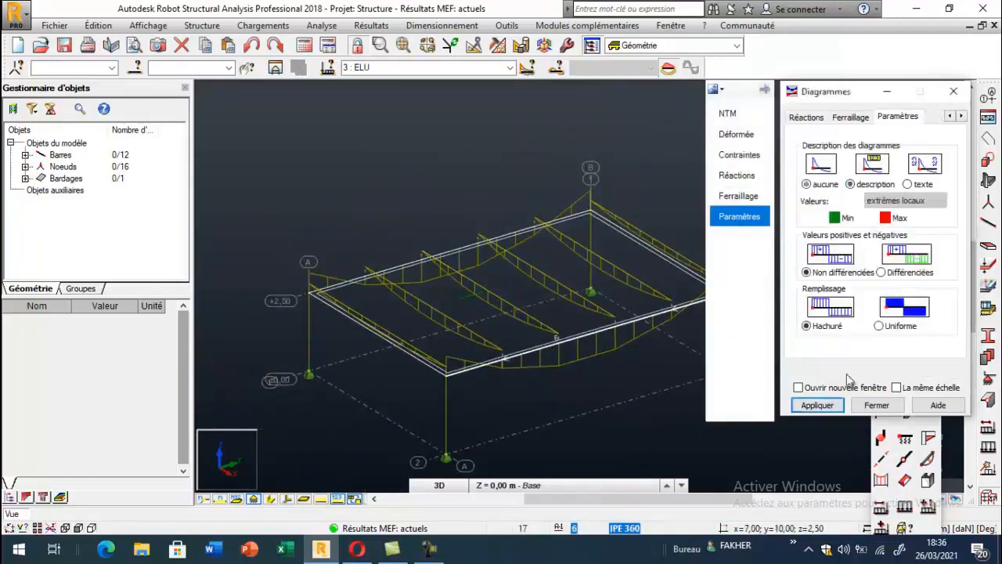
click(817, 405)
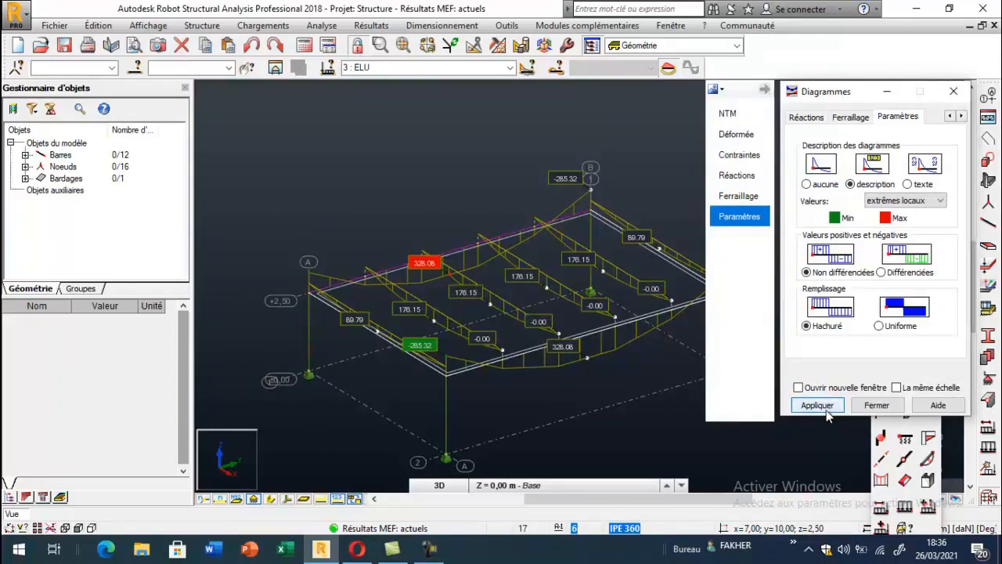
scroll(563, 270, up, 4)
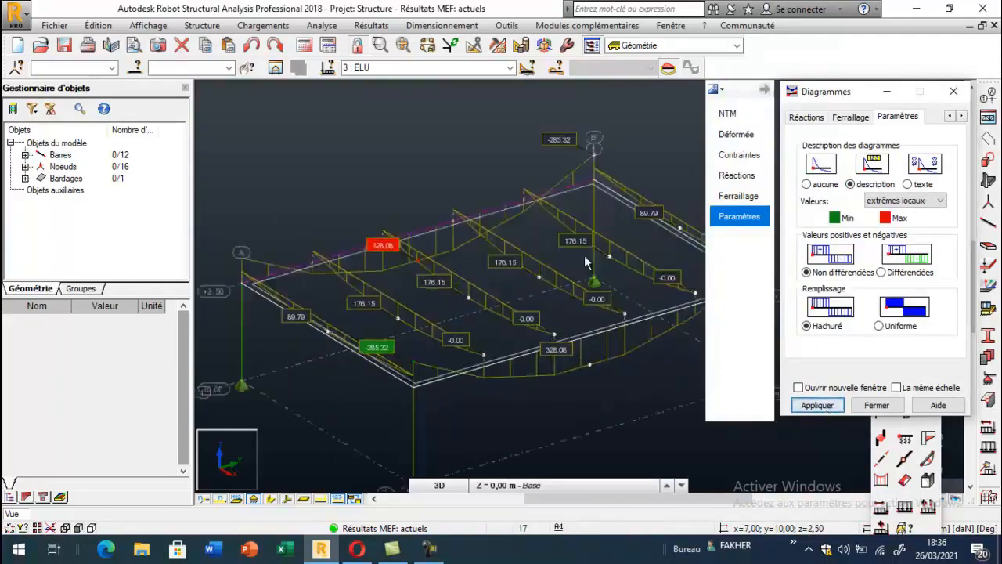
scroll(567, 254, down, 3)
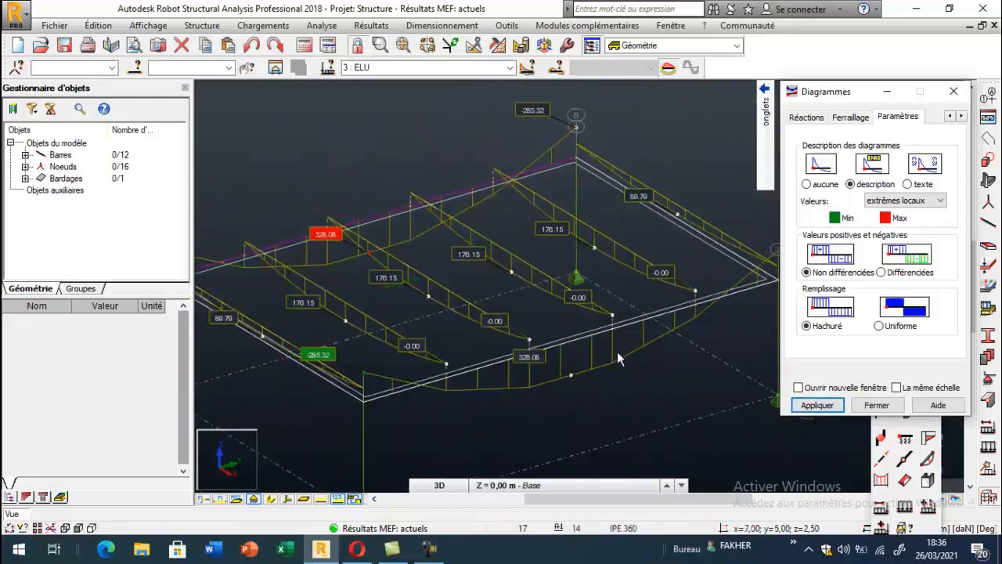
scroll(581, 307, down, 3)
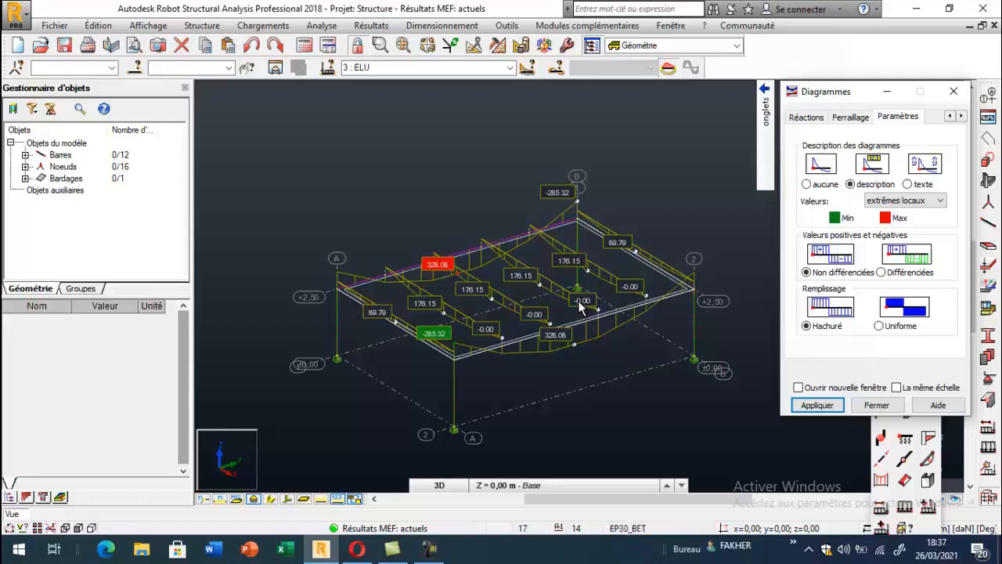
Replace the My moment diagrams with the shear force Fz diagrams on the bars
mouse_move(765, 133)
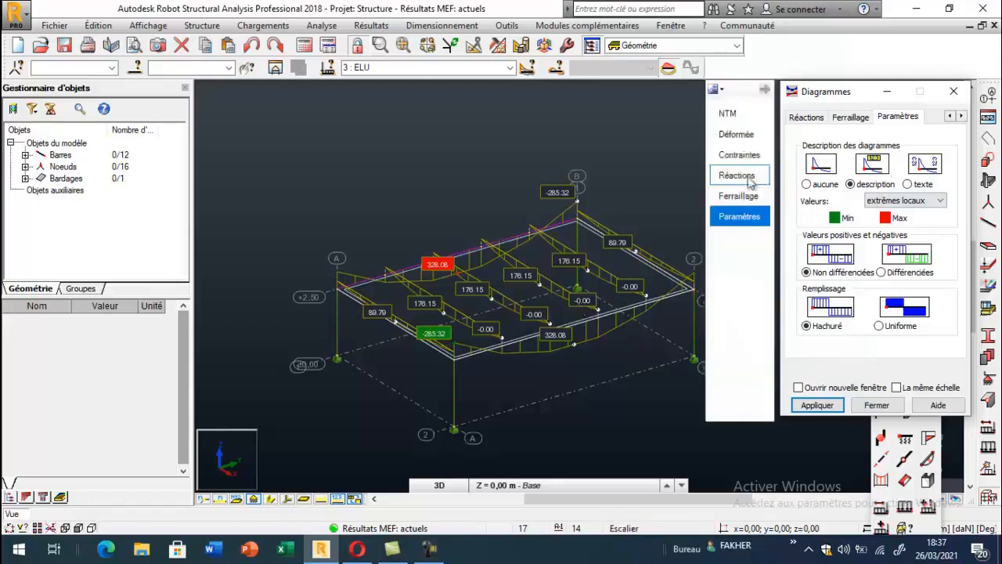
click(732, 114)
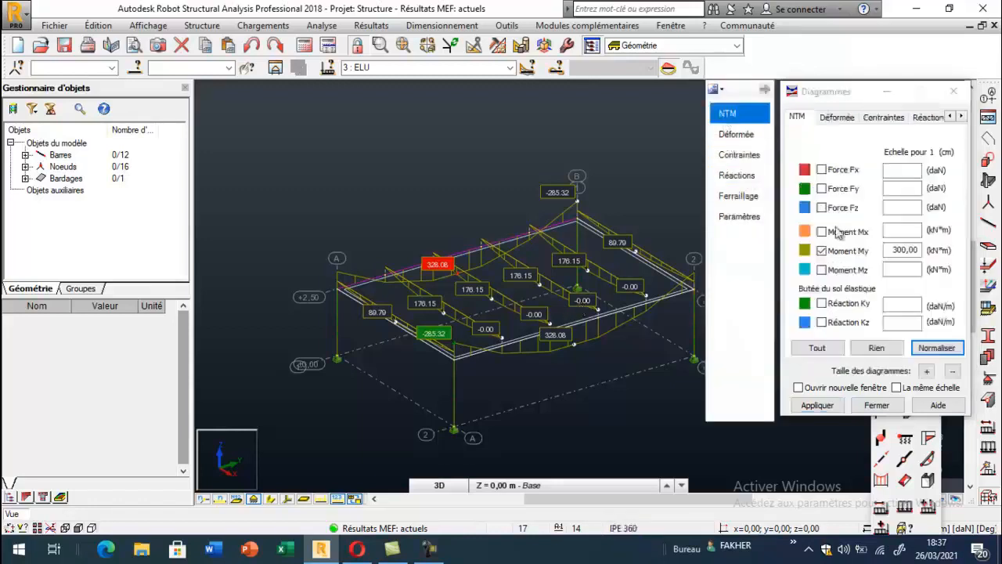
click(822, 207)
click(822, 250)
click(812, 411)
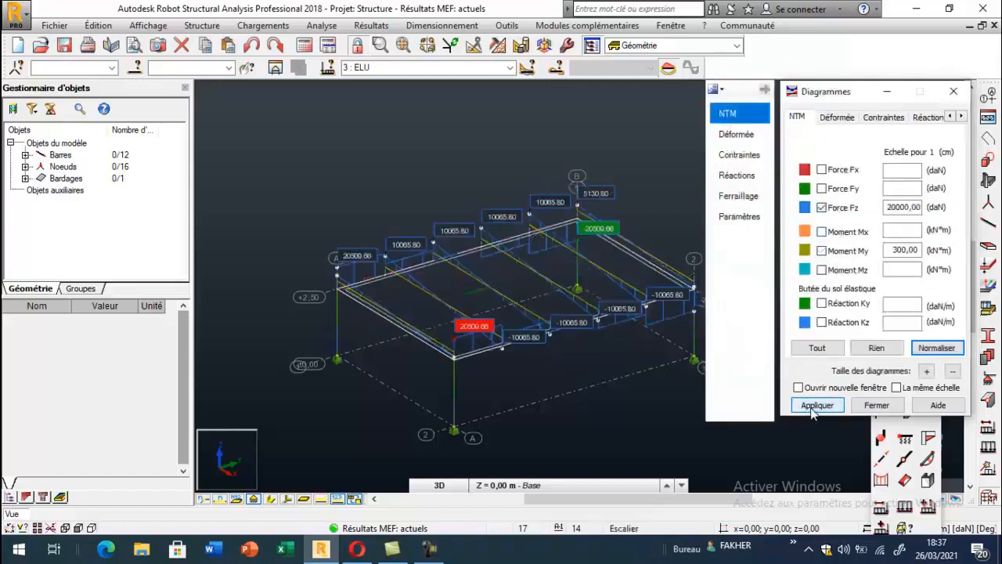